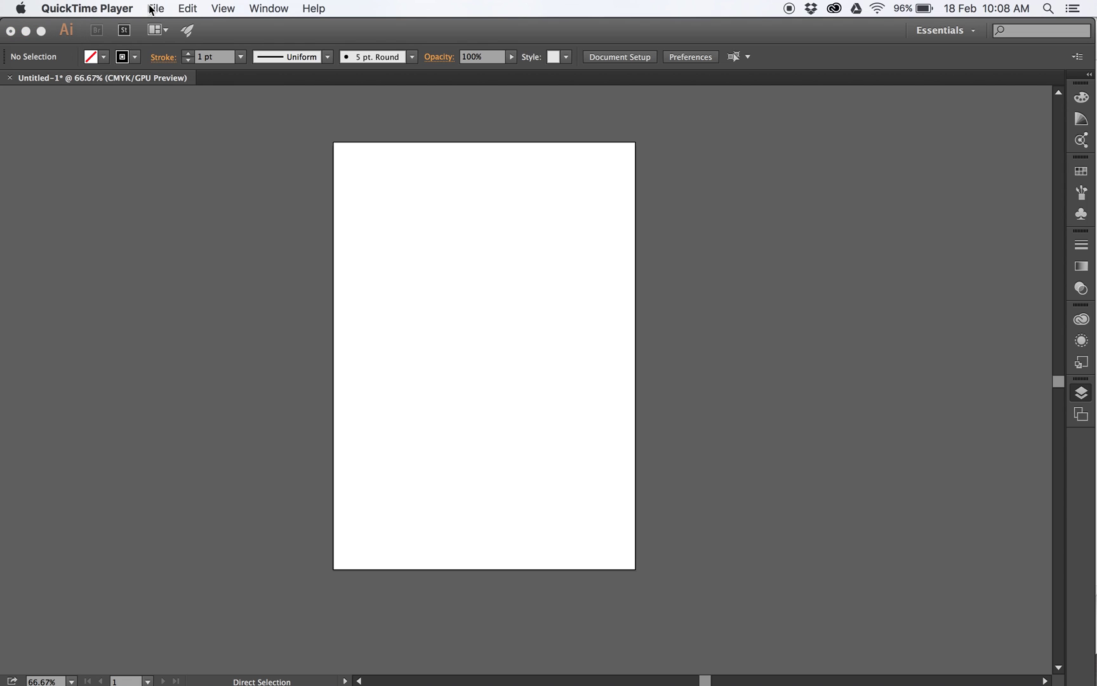
- Use File > Place to load Illustrator_playing_card_exercise.png for placing
left_click(181, 147)
left_click_drag(134, 8, 174, 248)
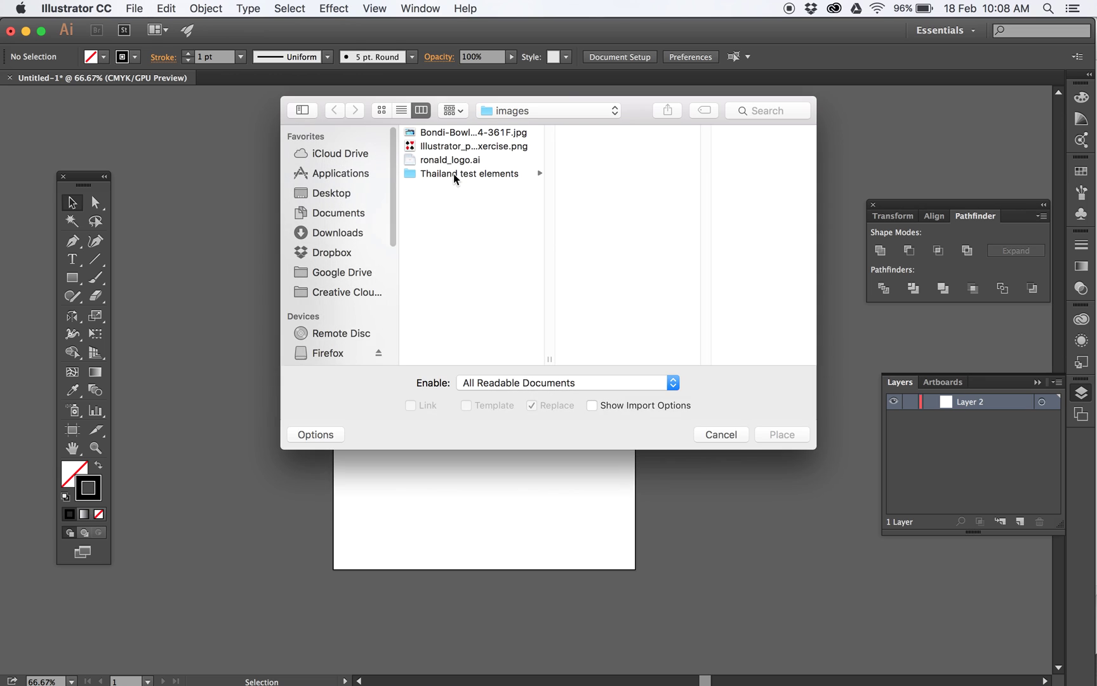
left_click(466, 148)
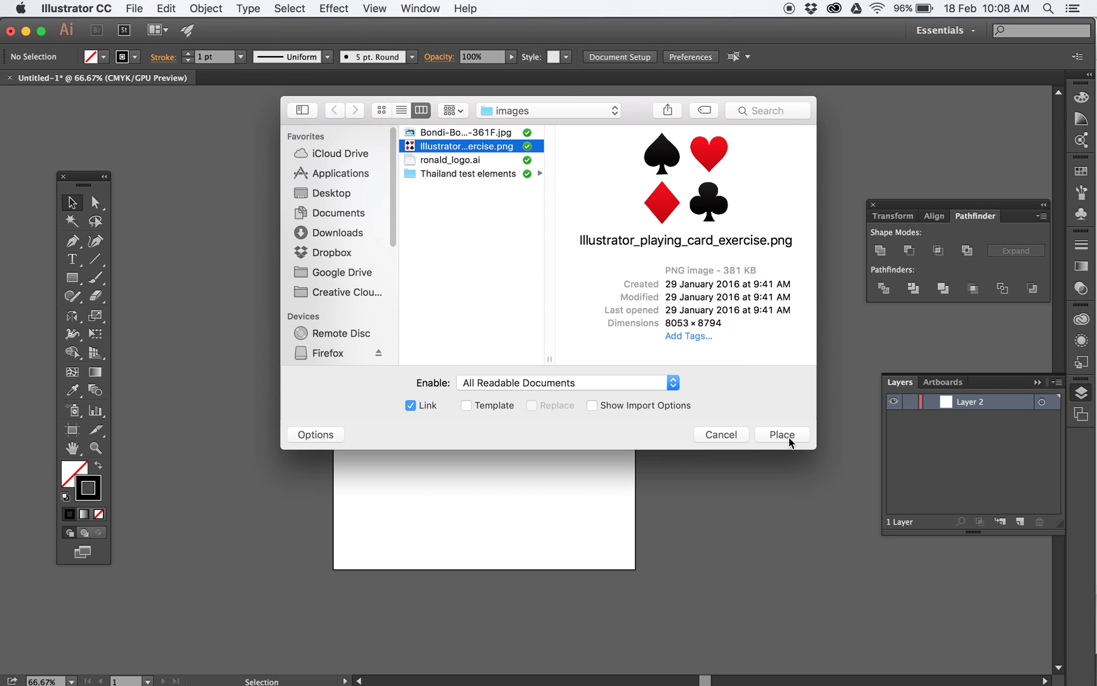
key("Escape")
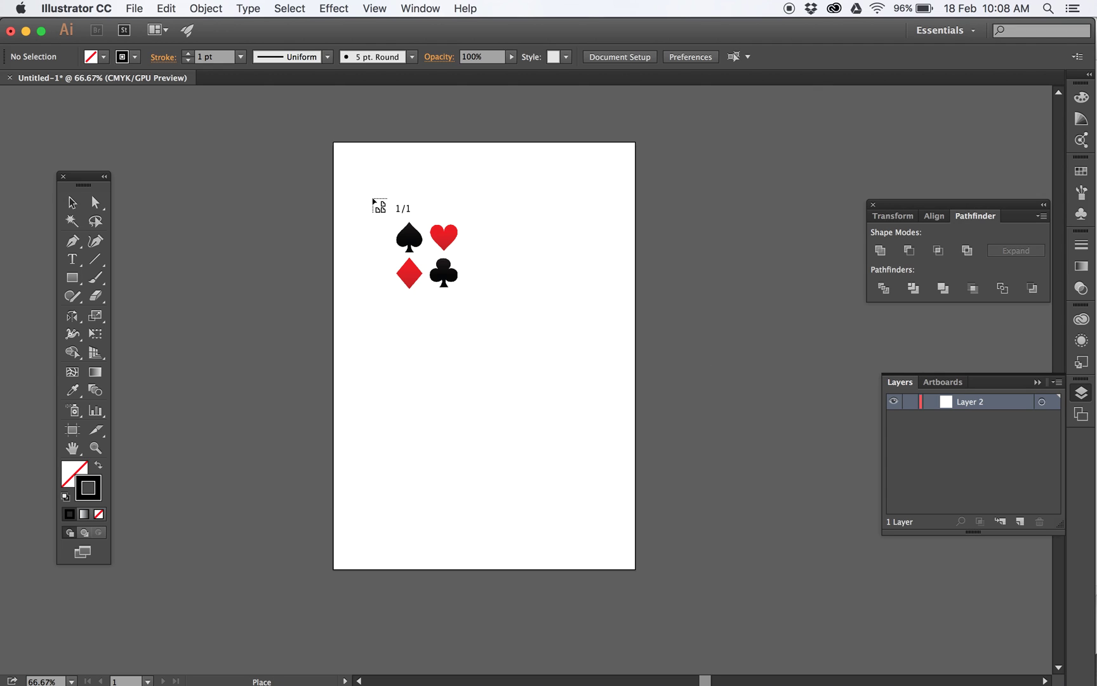
- Place the suits image across the artboard, centre it, and fade it to 35% opacity
left_click_drag(337, 165, 571, 526)
key("a")
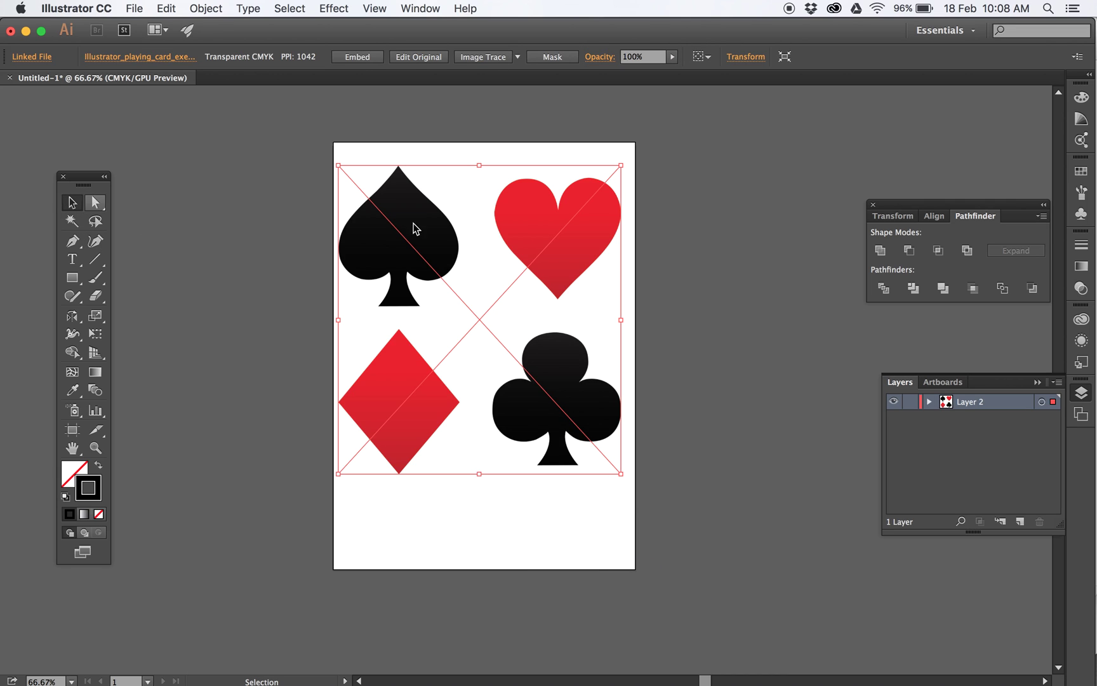
left_click_drag(429, 227, 430, 251)
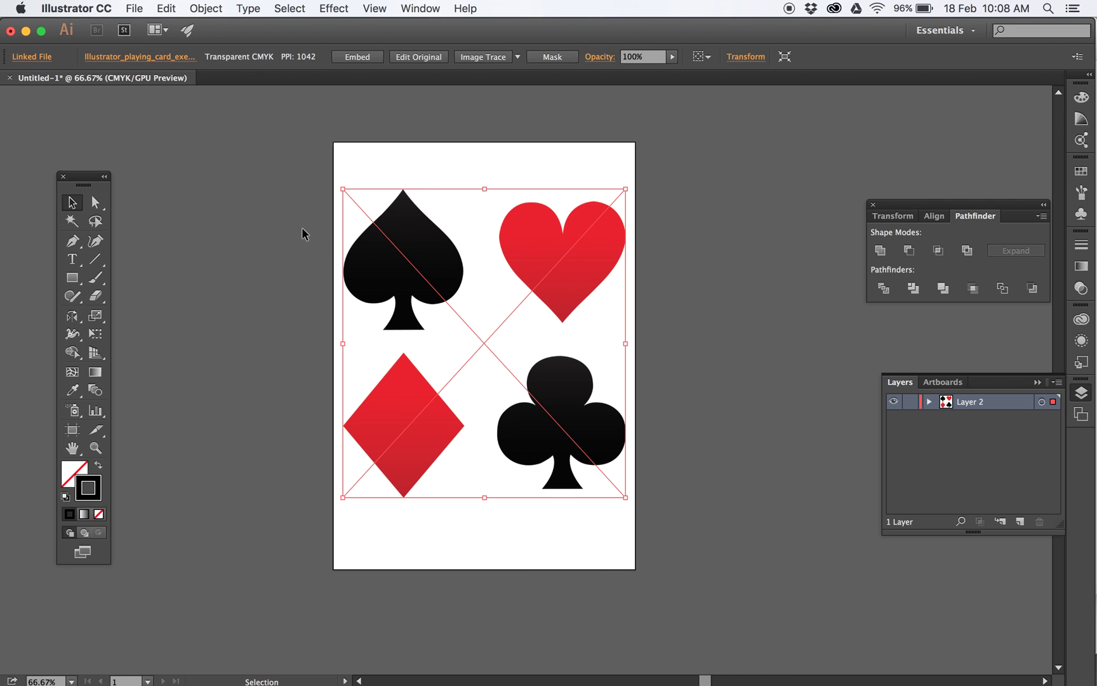
left_click(673, 58)
left_click_drag(674, 71, 630, 75)
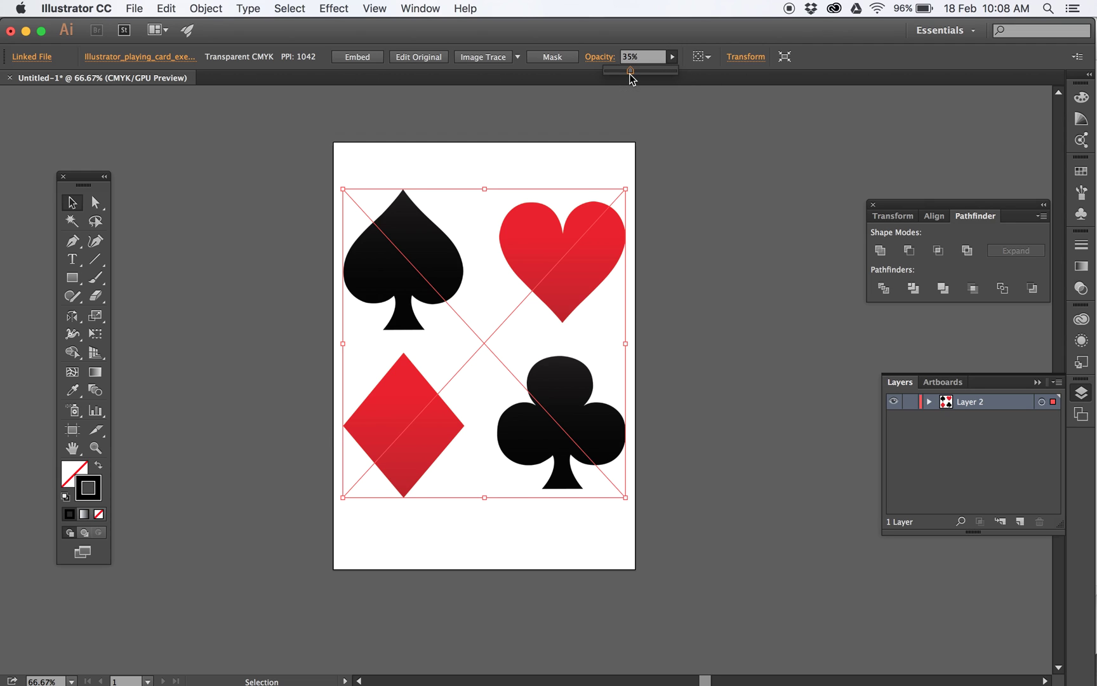
left_click(1020, 457)
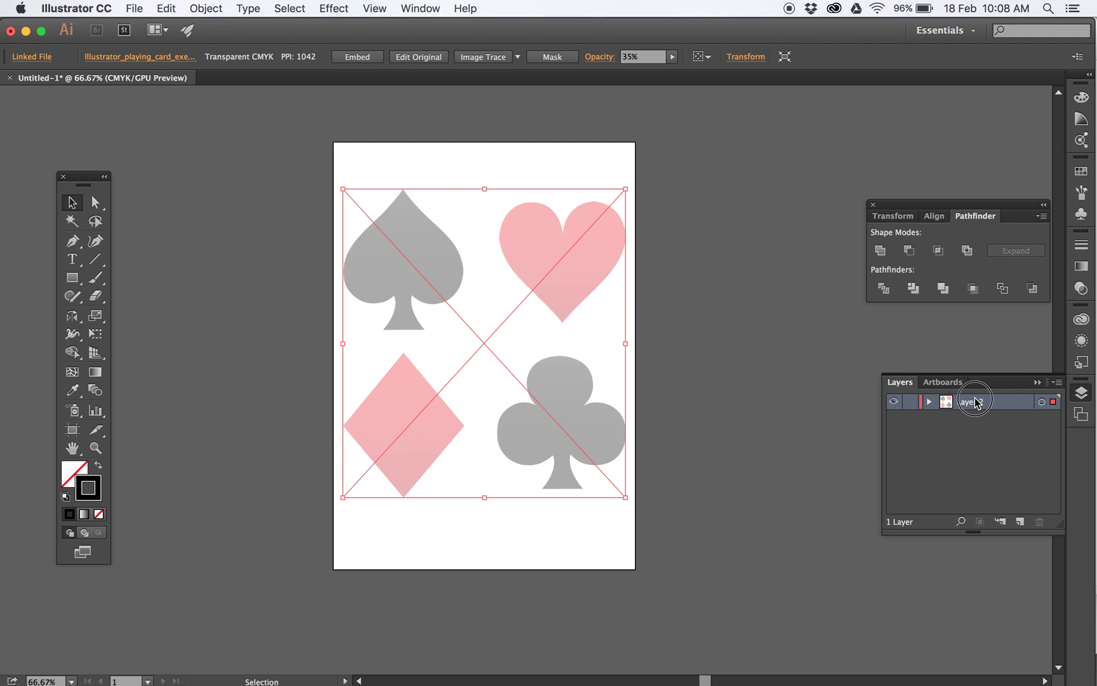
- Rename the image layer to base, lock it, and add a new empty layer above
double_click(976, 401)
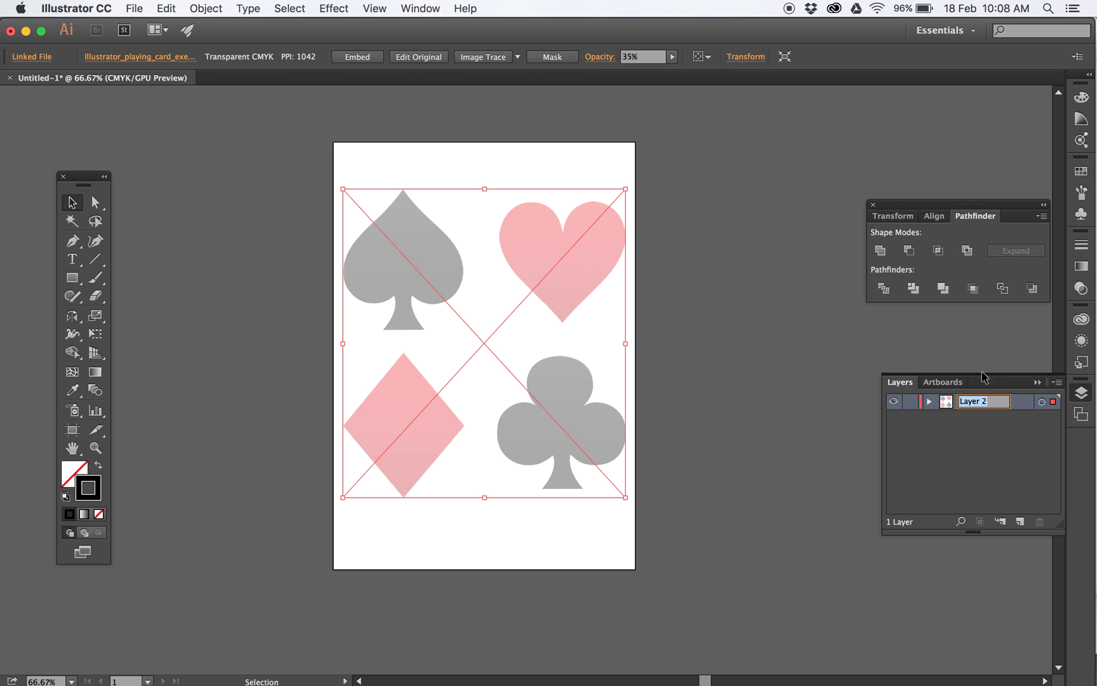
left_click(945, 400)
type("base")
left_click(959, 451)
left_click(910, 403)
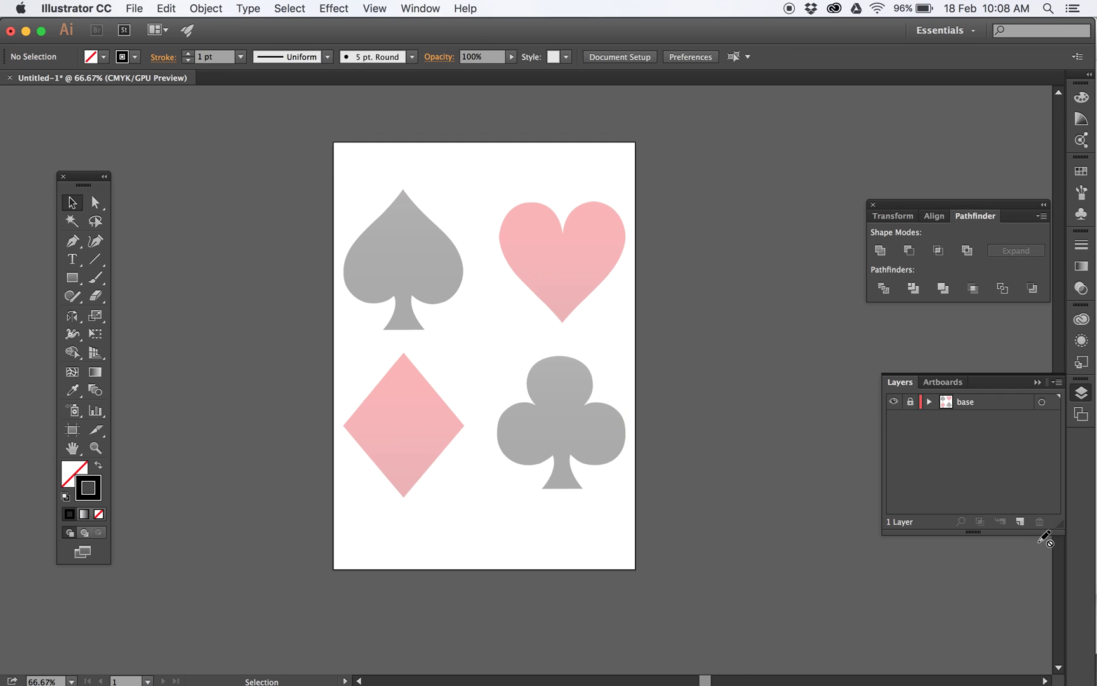
left_click(1020, 521)
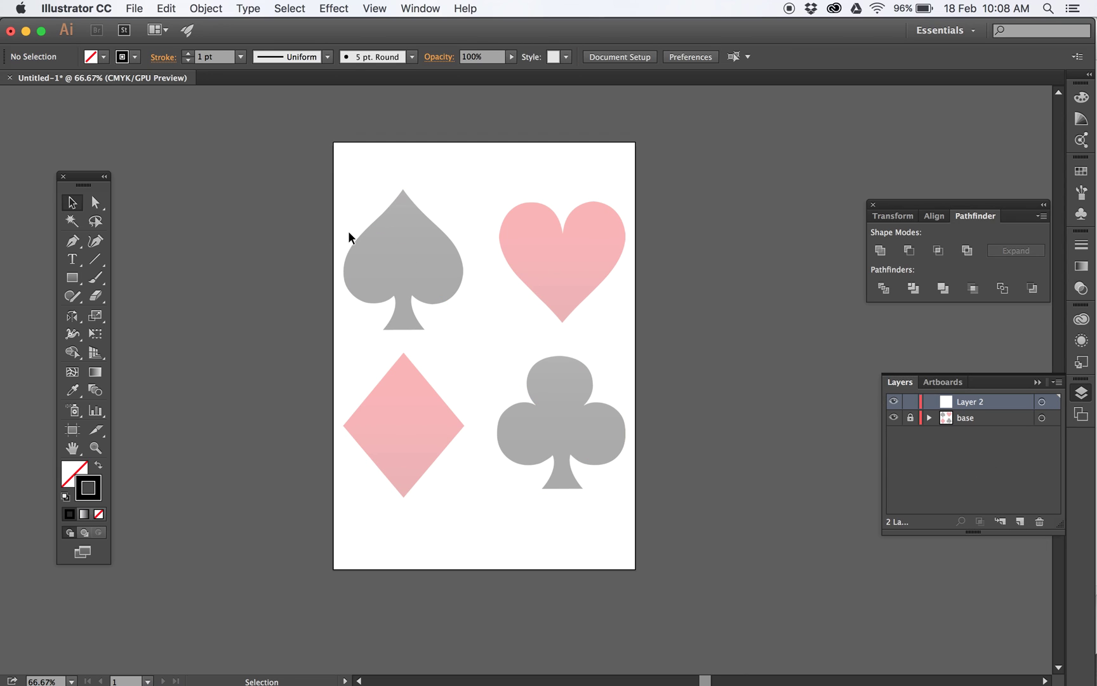
- Zoom in on the spade and heart and rearrange the workspace layout
left_click(95, 448)
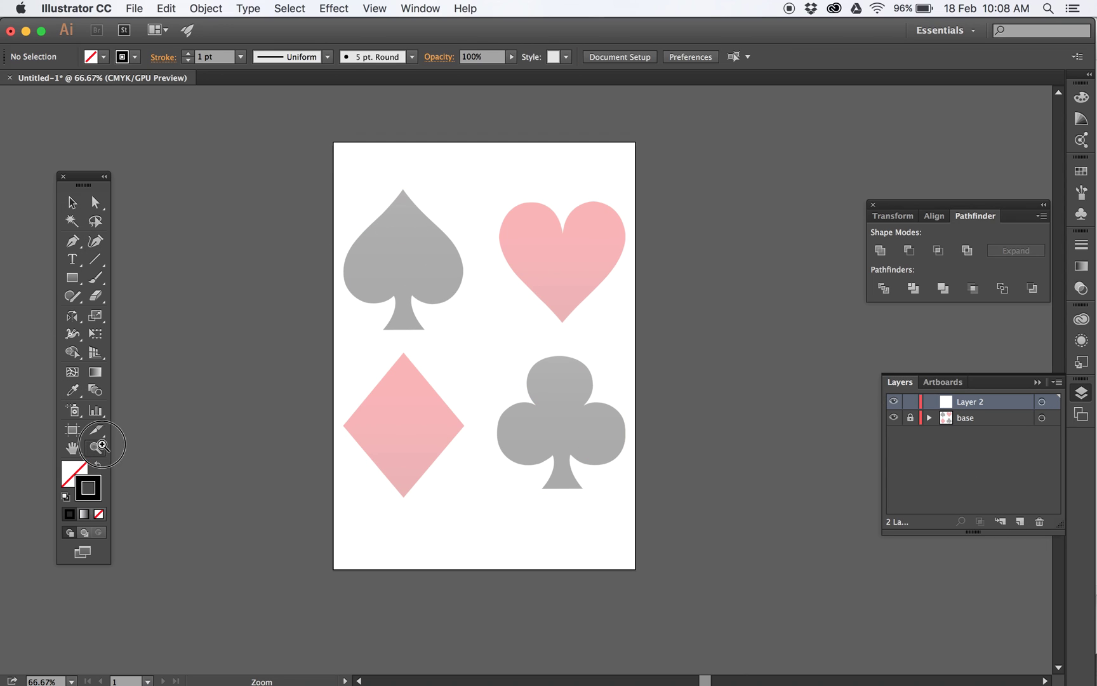
key("super+space")
left_click_drag(321, 181, 487, 360)
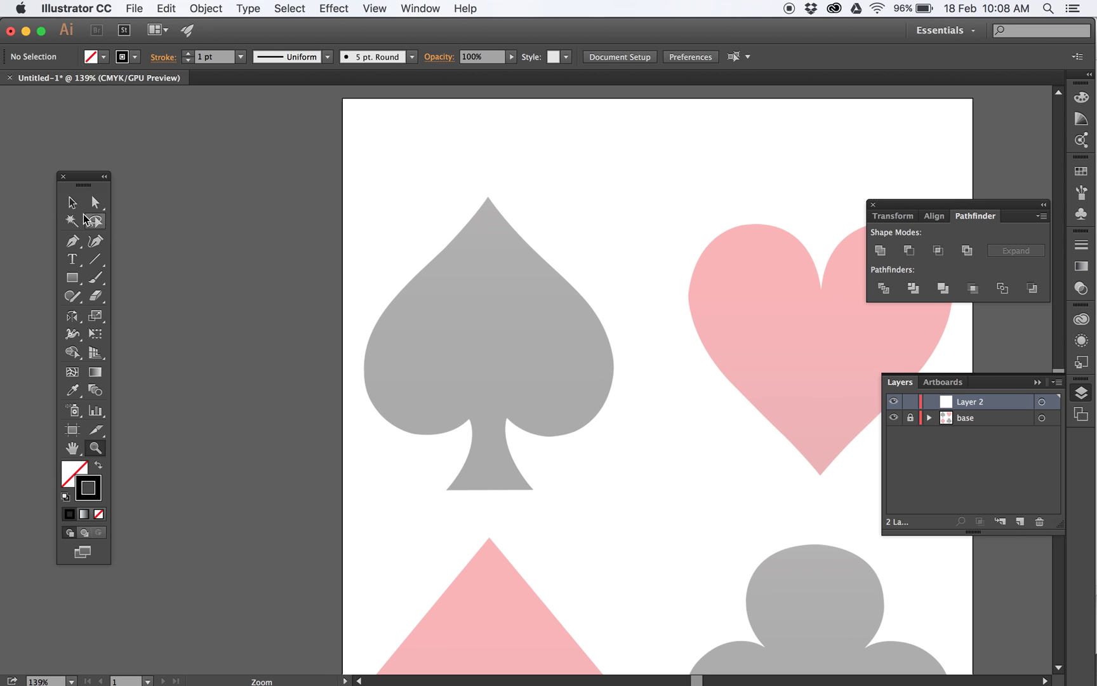
left_click(71, 202)
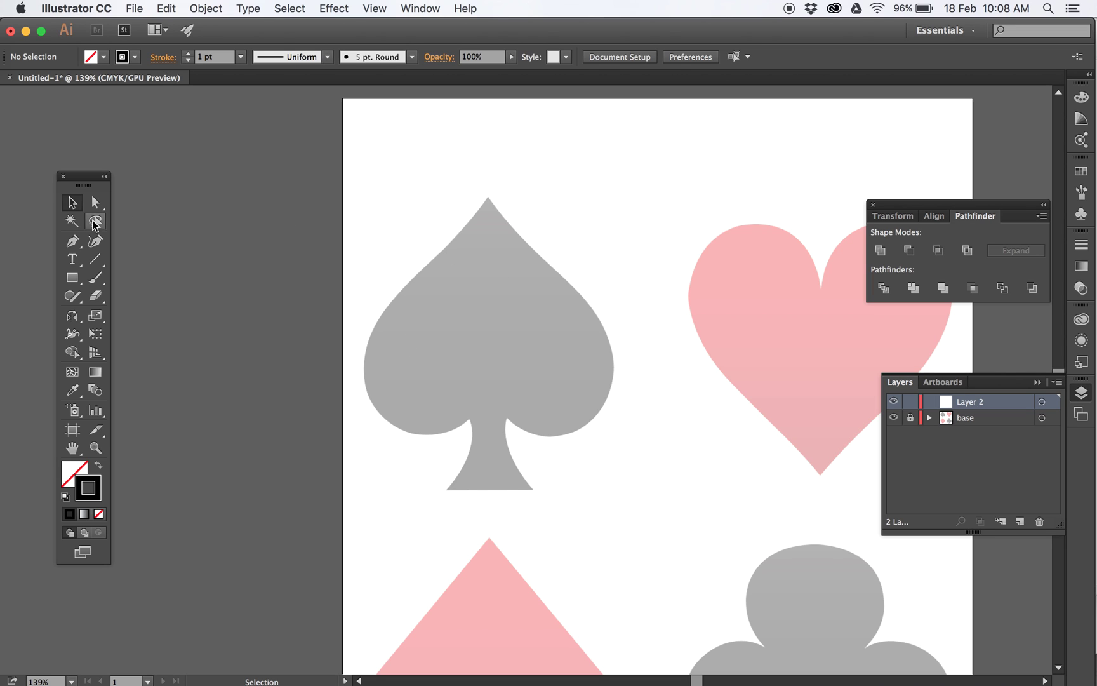
left_click_drag(88, 177, 91, 133)
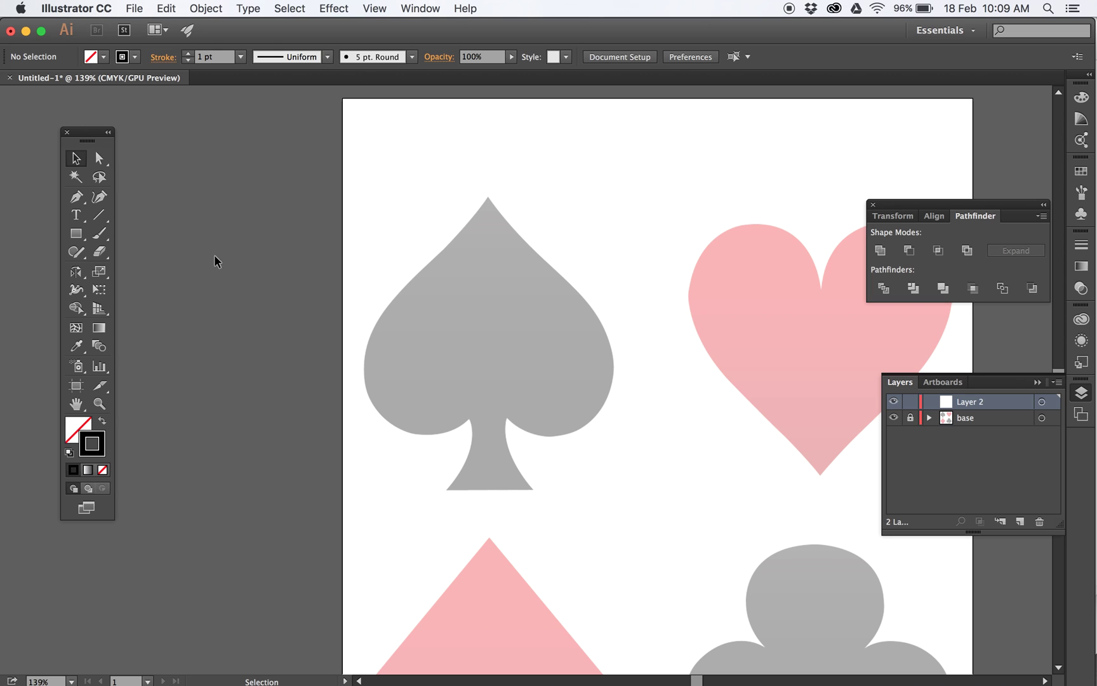
- Trace the spade's right half from tip to stem base and fill it black
left_click(78, 201)
left_click(488, 197)
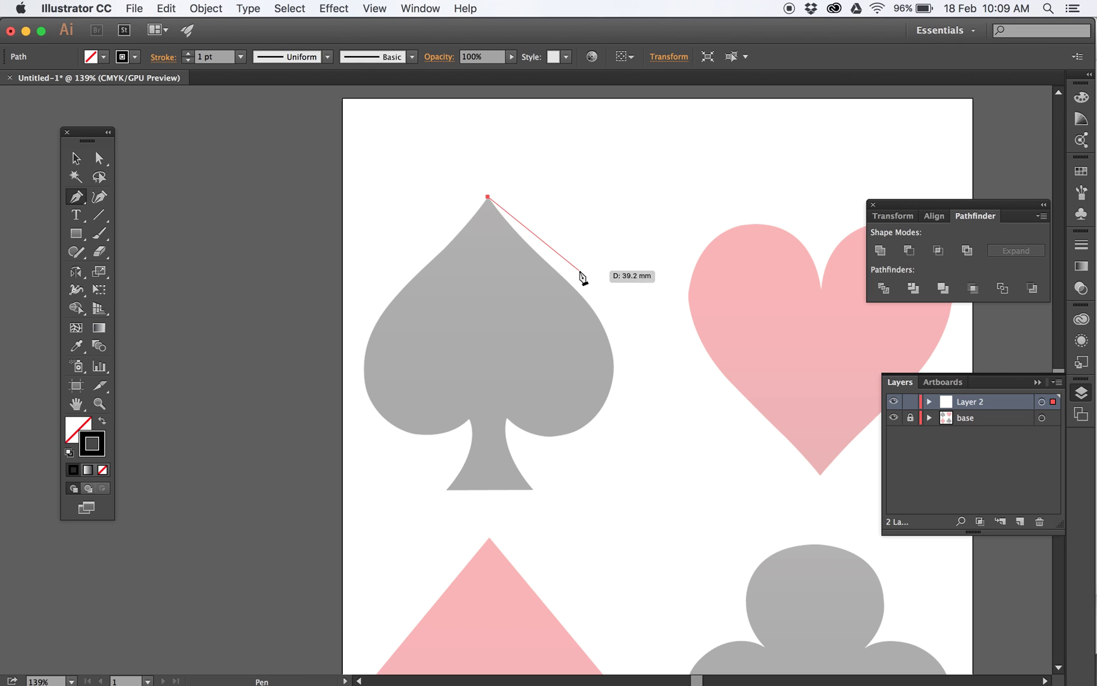
left_click_drag(569, 285, 606, 314)
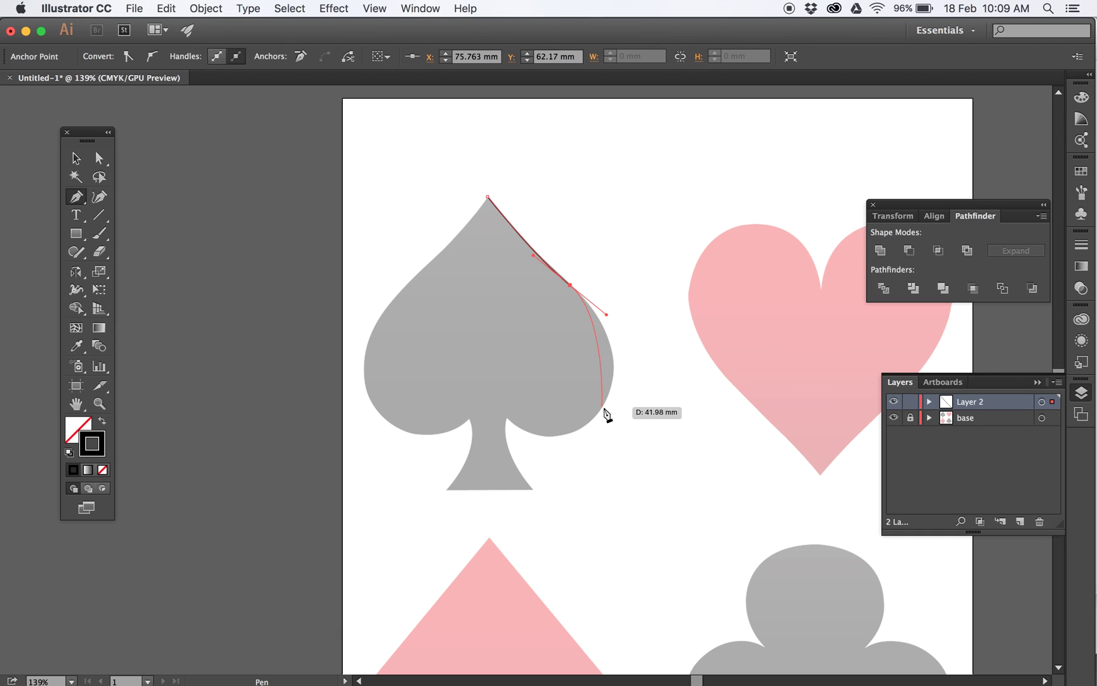
left_click_drag(603, 406, 578, 441)
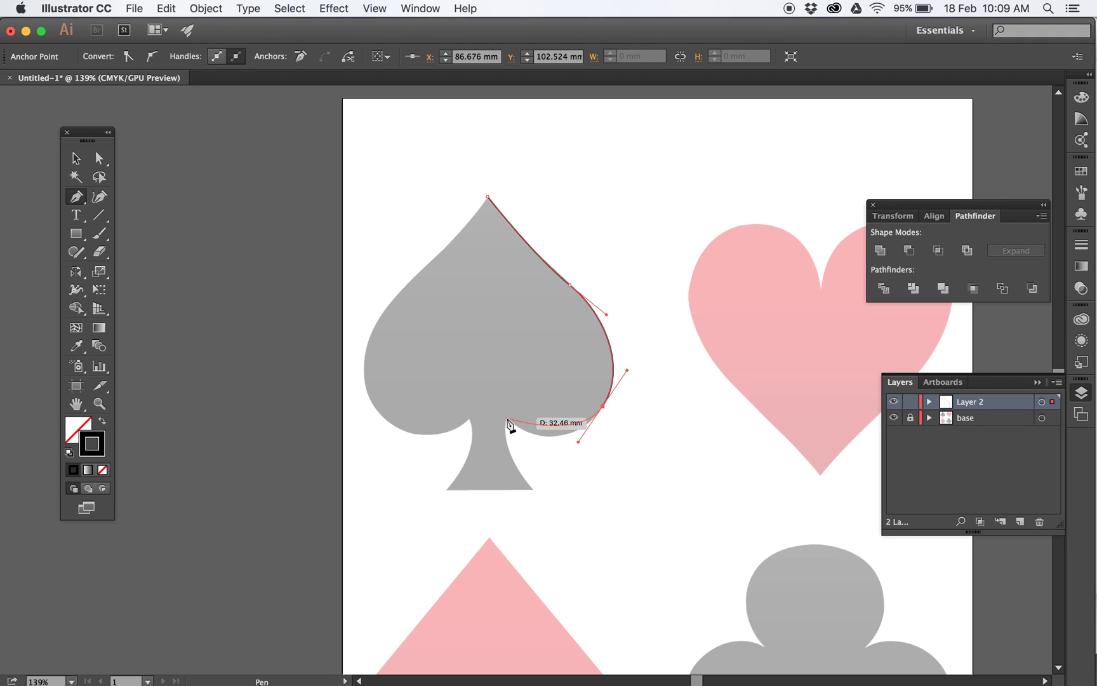
left_click_drag(508, 419, 567, 535)
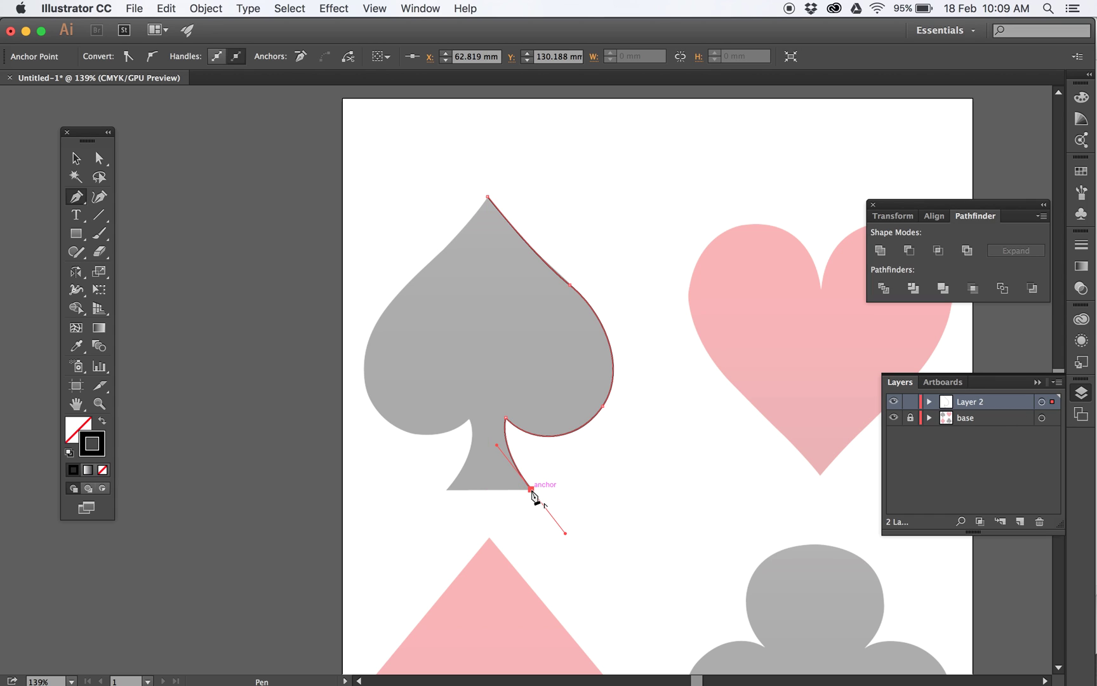
left_click(531, 489)
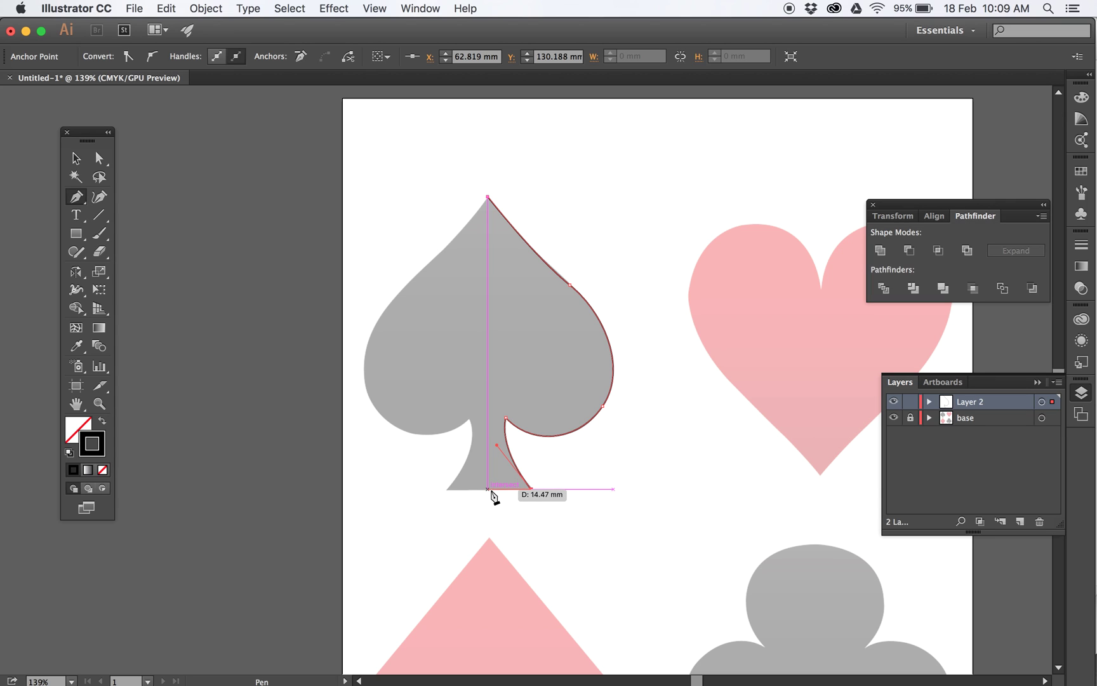
left_click(489, 490)
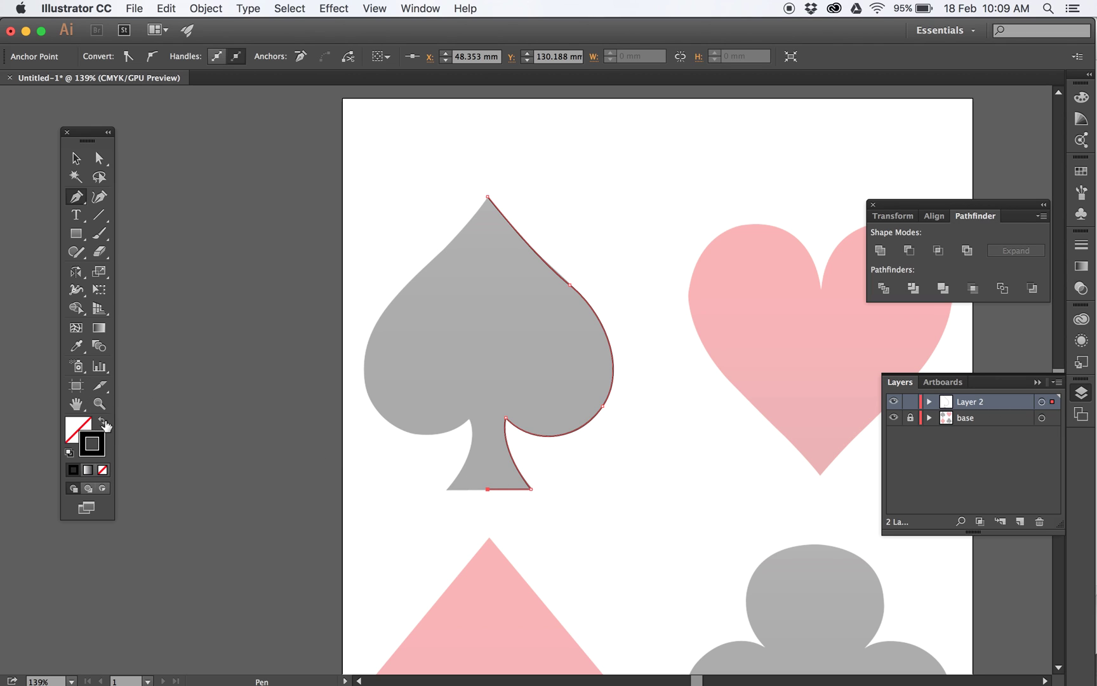
left_click(102, 423)
key("v")
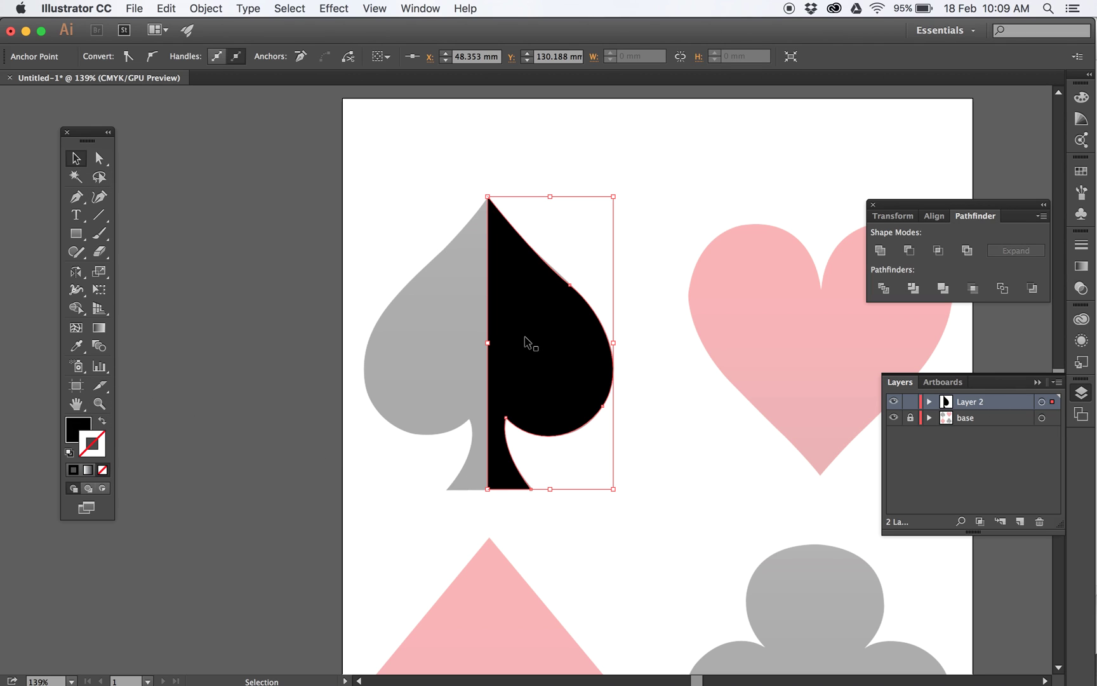
- Make a mirrored copy of the half-spade through the Reflect options
left_click(544, 343)
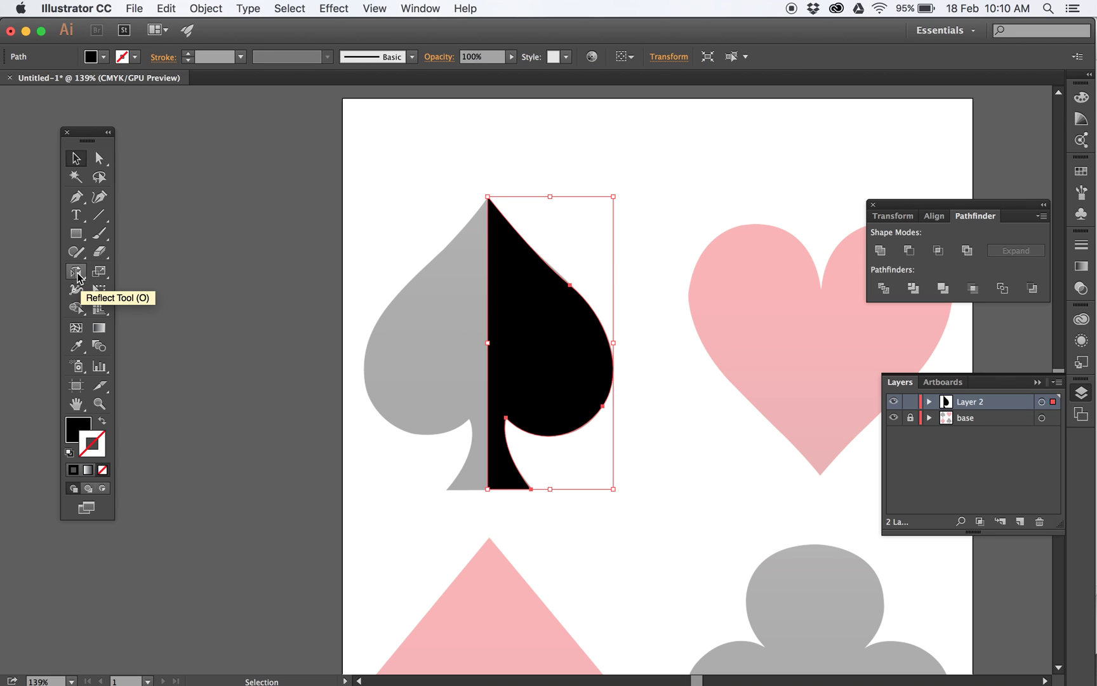
left_click_drag(78, 276, 147, 290)
double_click(84, 275)
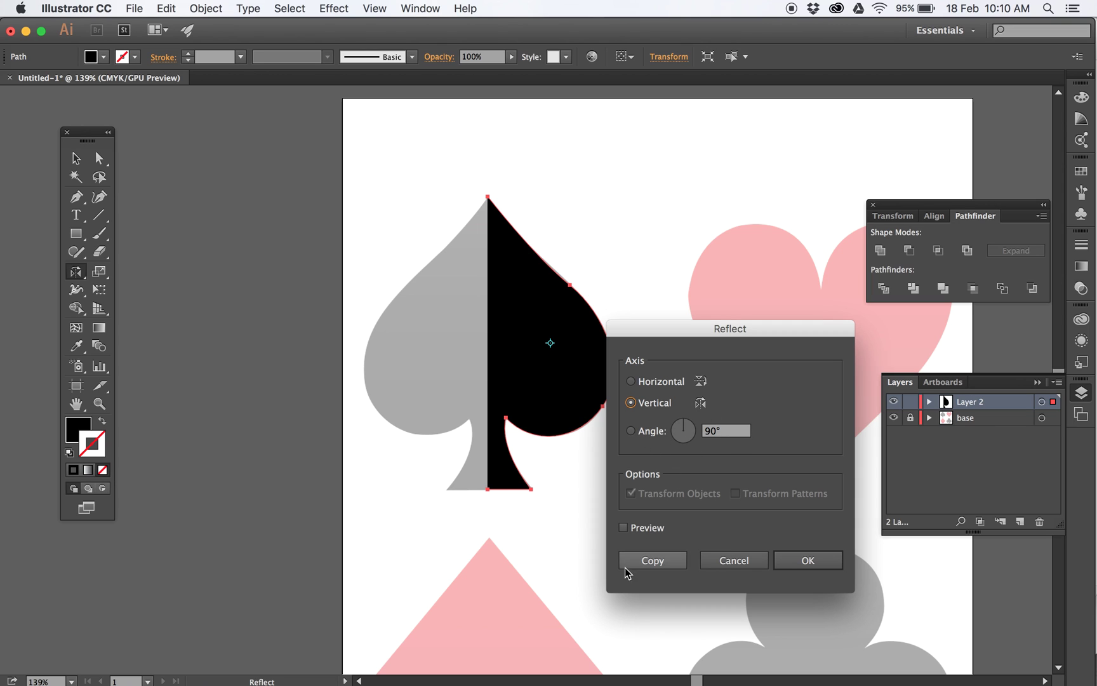
left_click(653, 565)
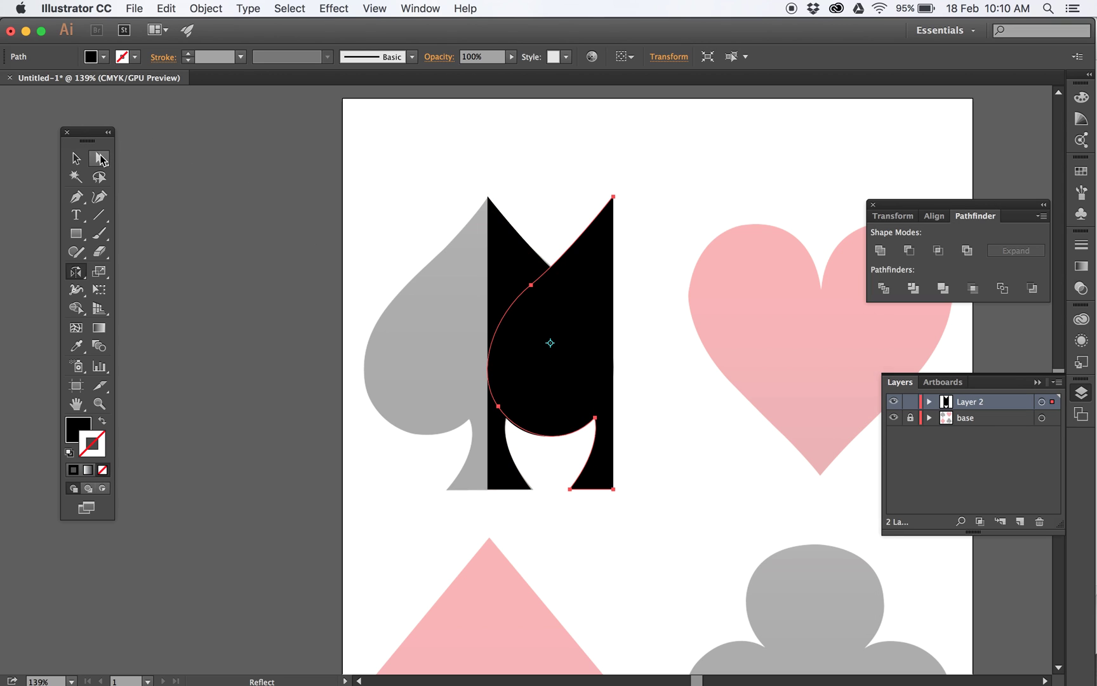
- Align the mirrored copy as the spade's left half and select both halves
left_click(75, 159)
left_click_drag(588, 297, 359, 271)
left_click(100, 158)
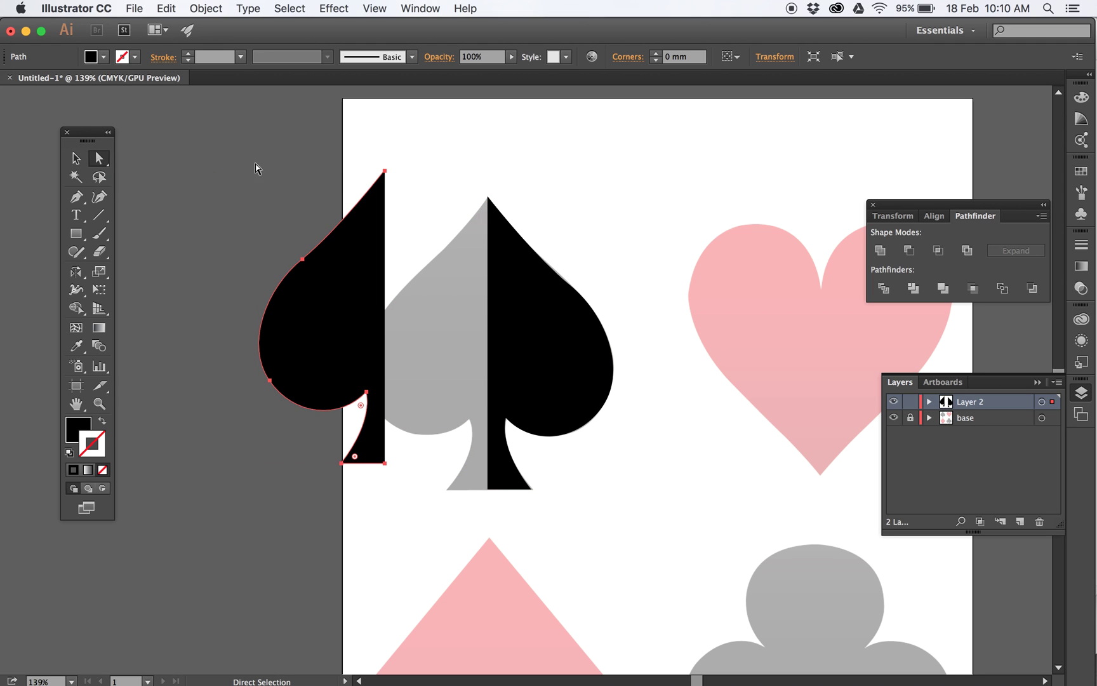
left_click_drag(389, 178, 490, 202)
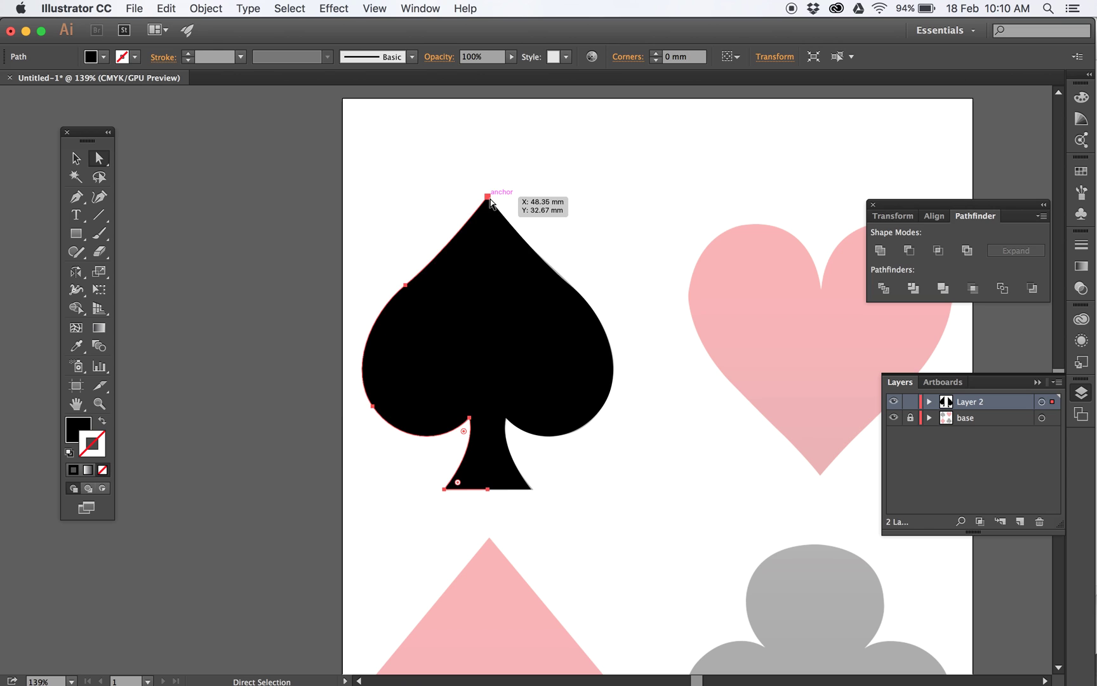
key("v")
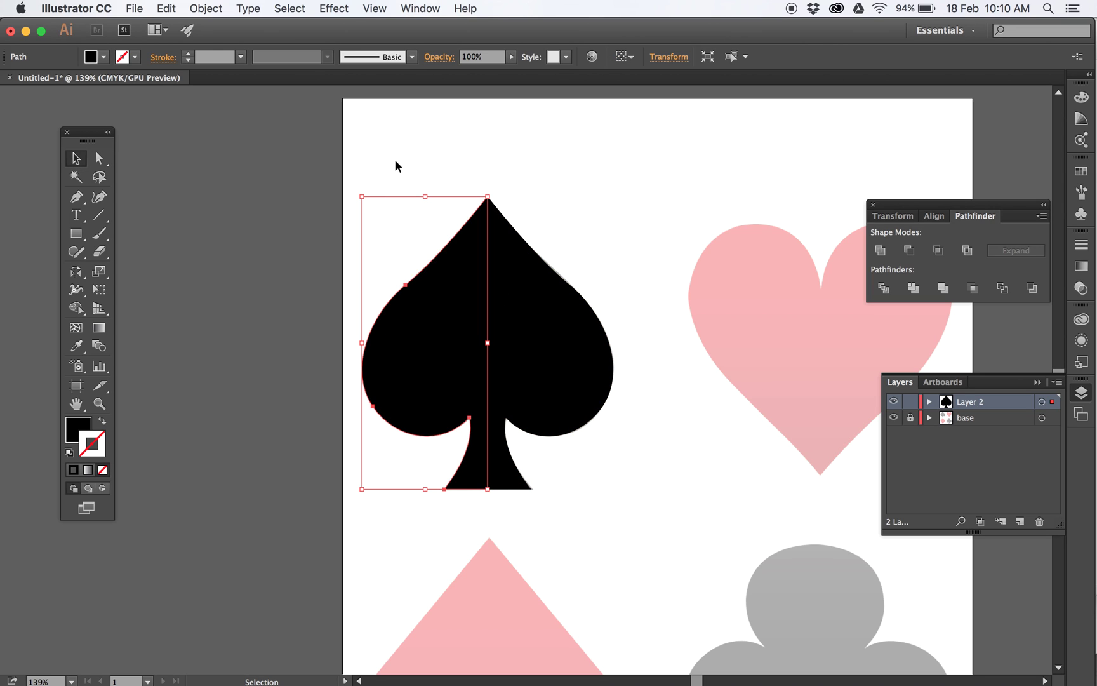
left_click(391, 148)
left_click_drag(388, 145, 606, 528)
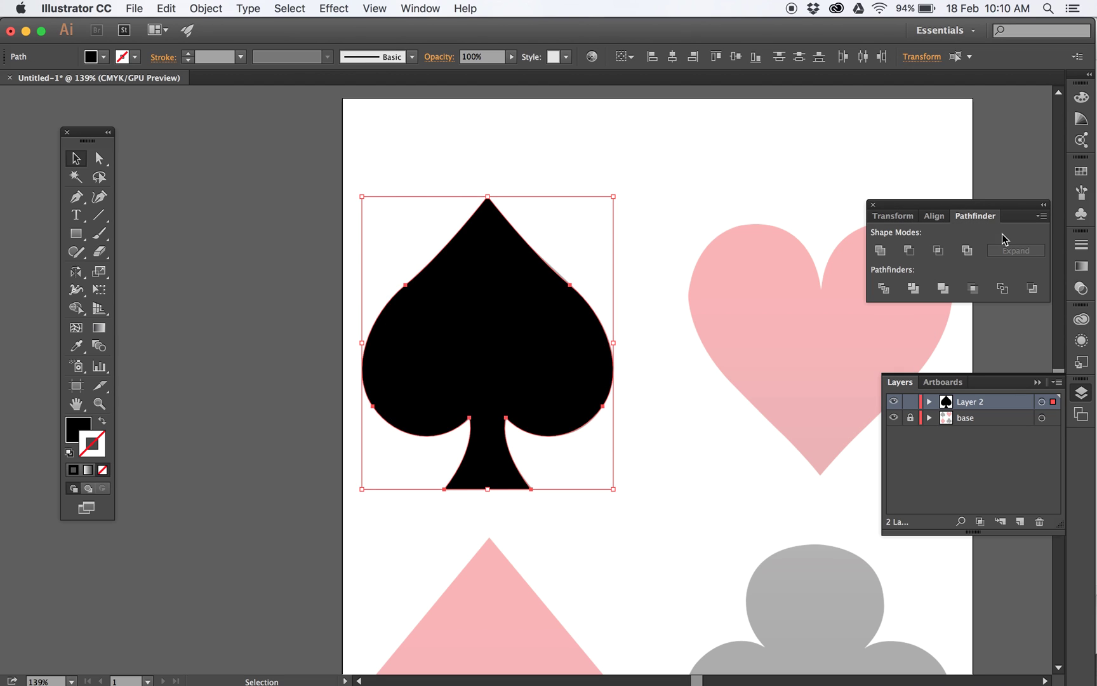
- Merge the two spade halves with Pathfinder Unite
left_click(419, 8)
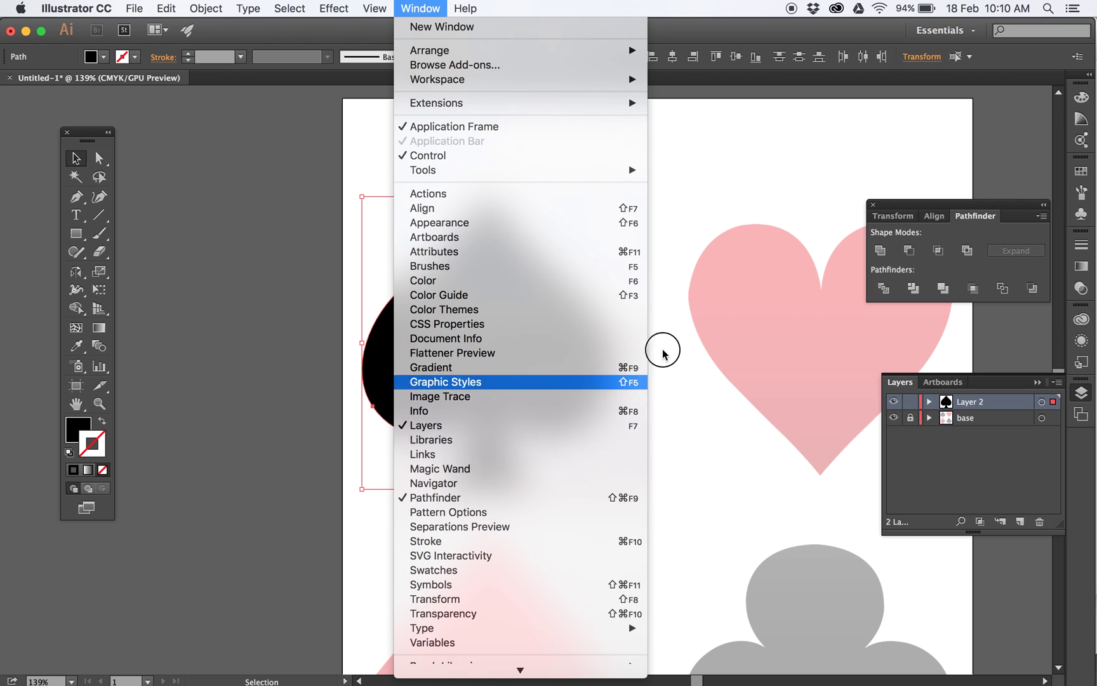
left_click(968, 194)
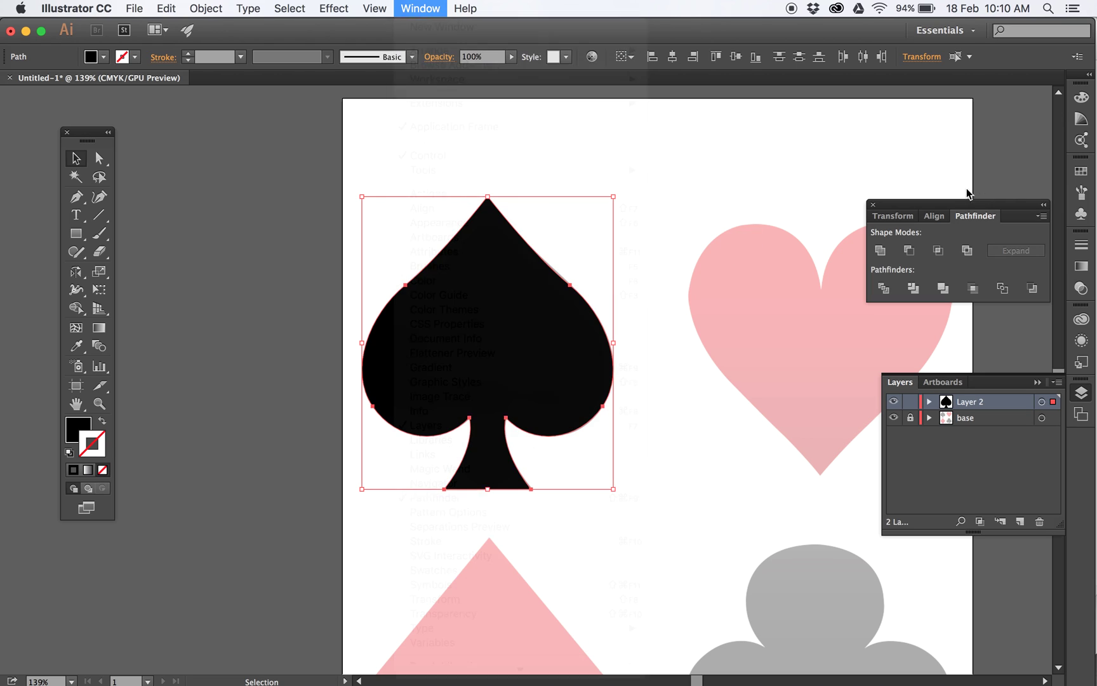
left_click(882, 251)
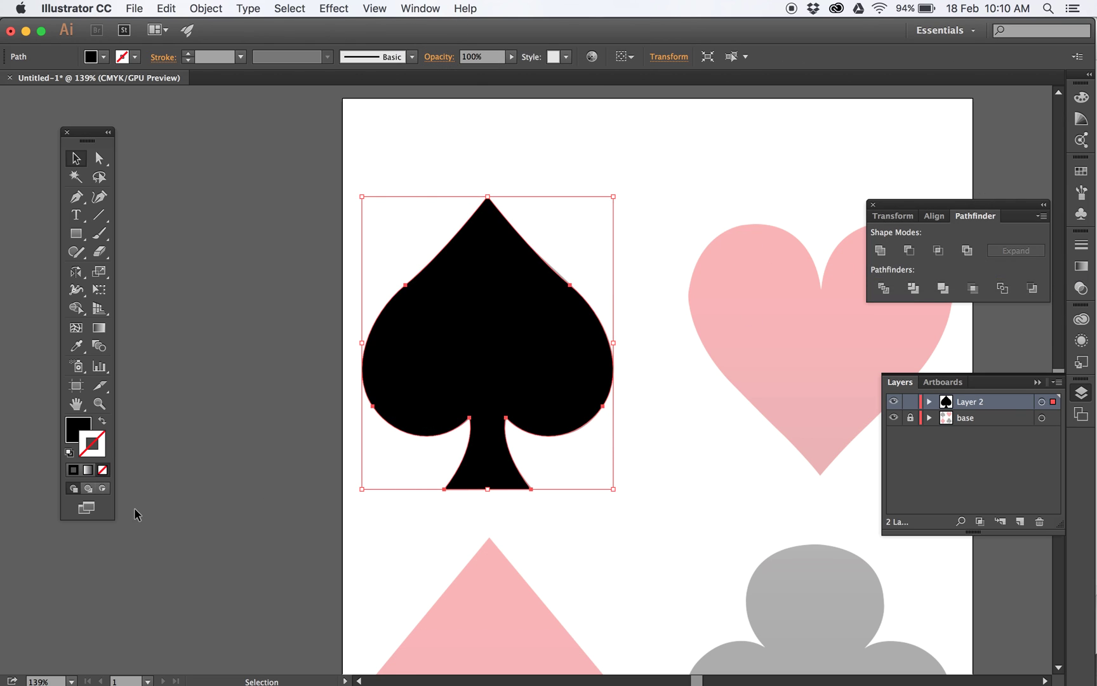
- Remove the spade's outline and give it a solid black fill
left_click(1082, 171)
left_click(943, 216)
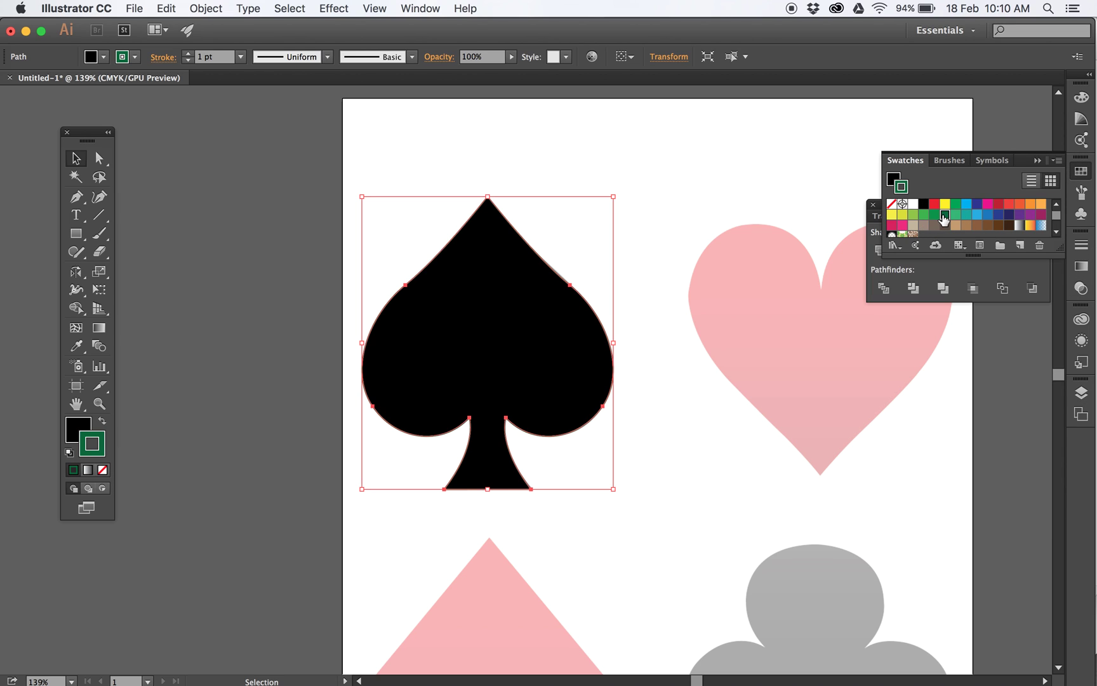
left_click(102, 421)
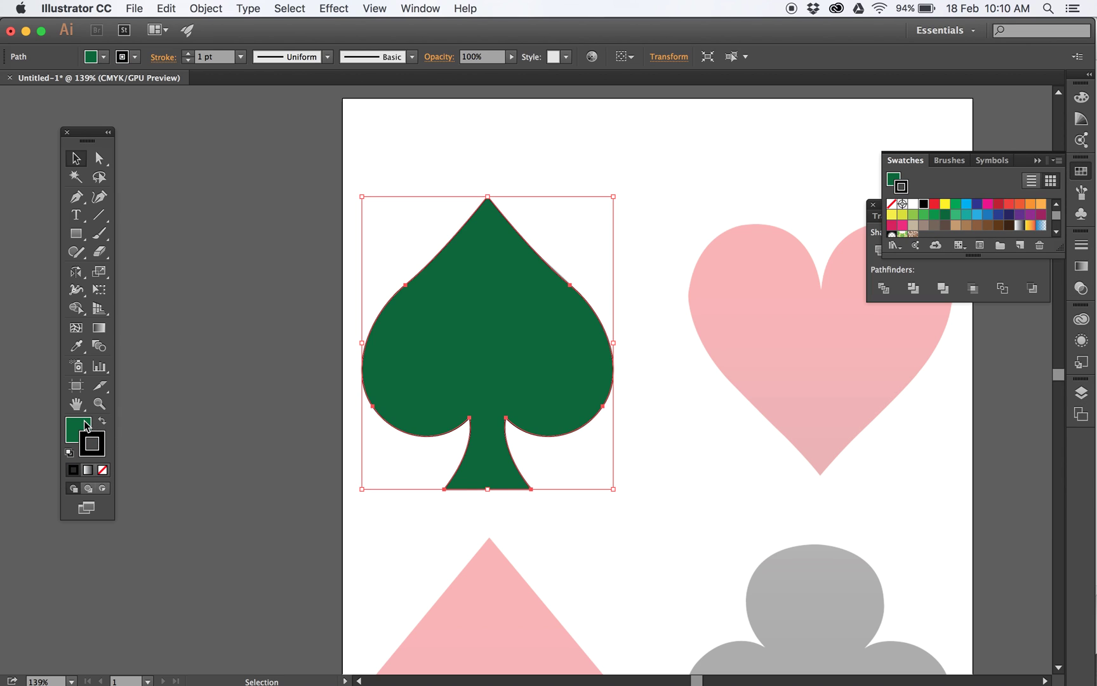
left_click(79, 429)
left_click_drag(622, 339, 348, 321)
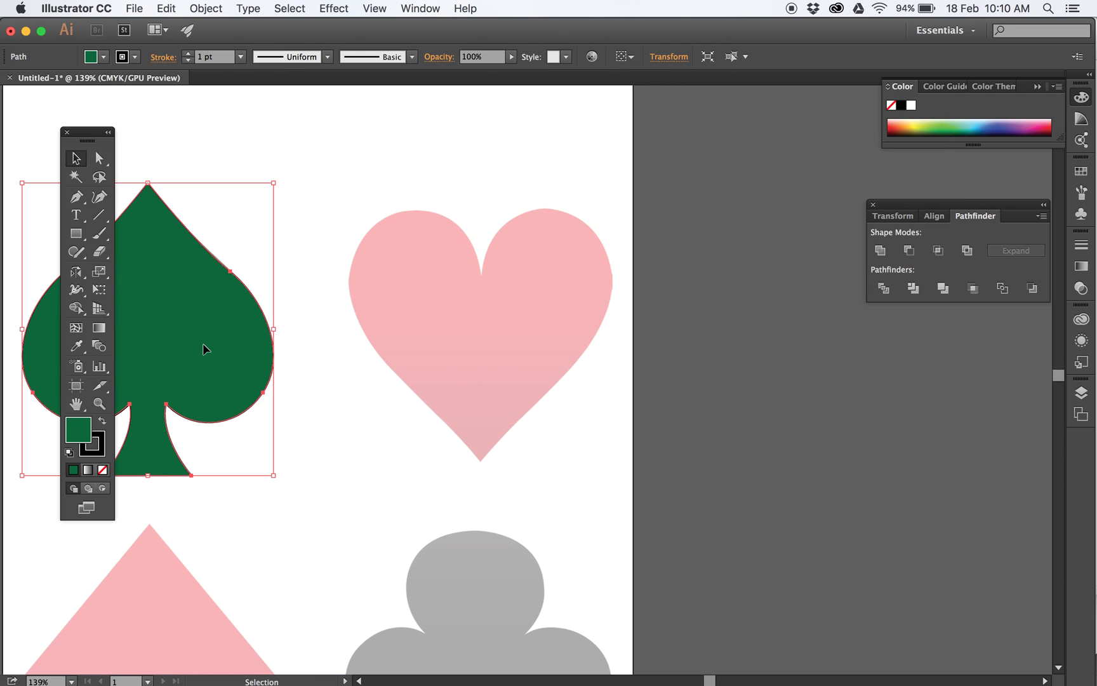
left_click(102, 423)
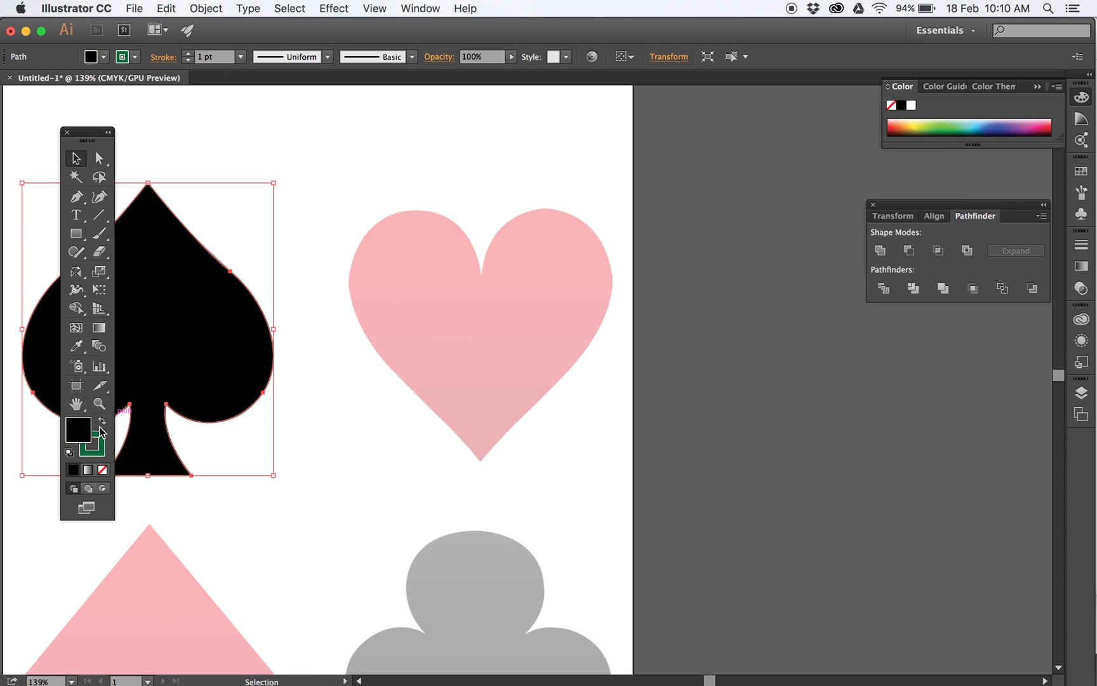
left_click(103, 471)
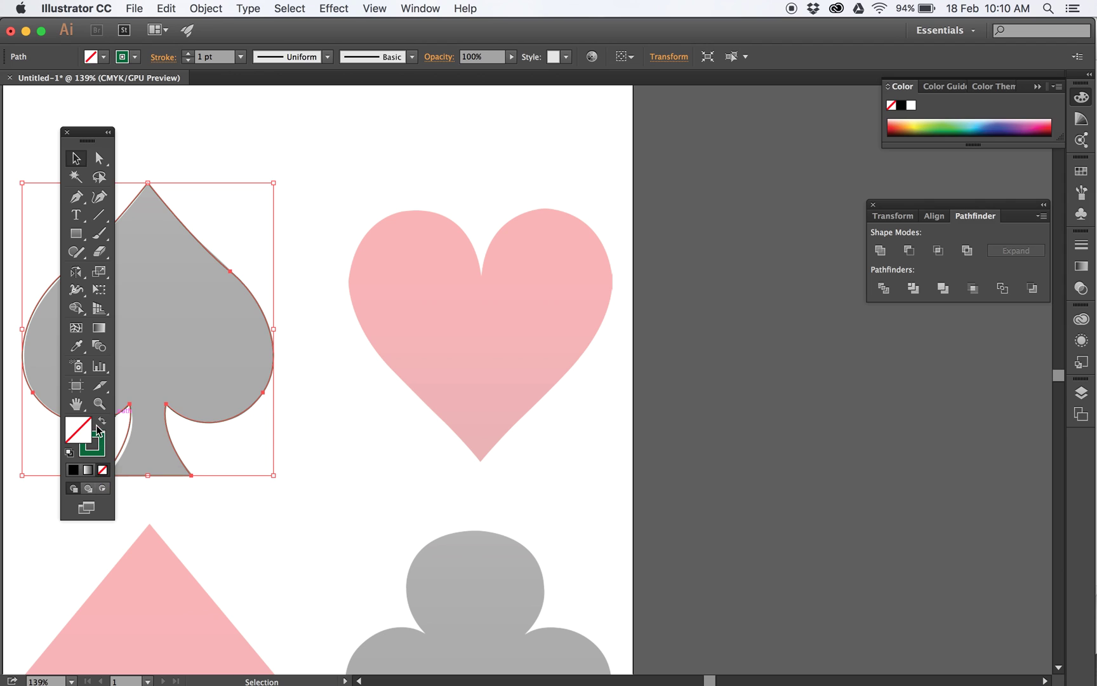
left_click(101, 422)
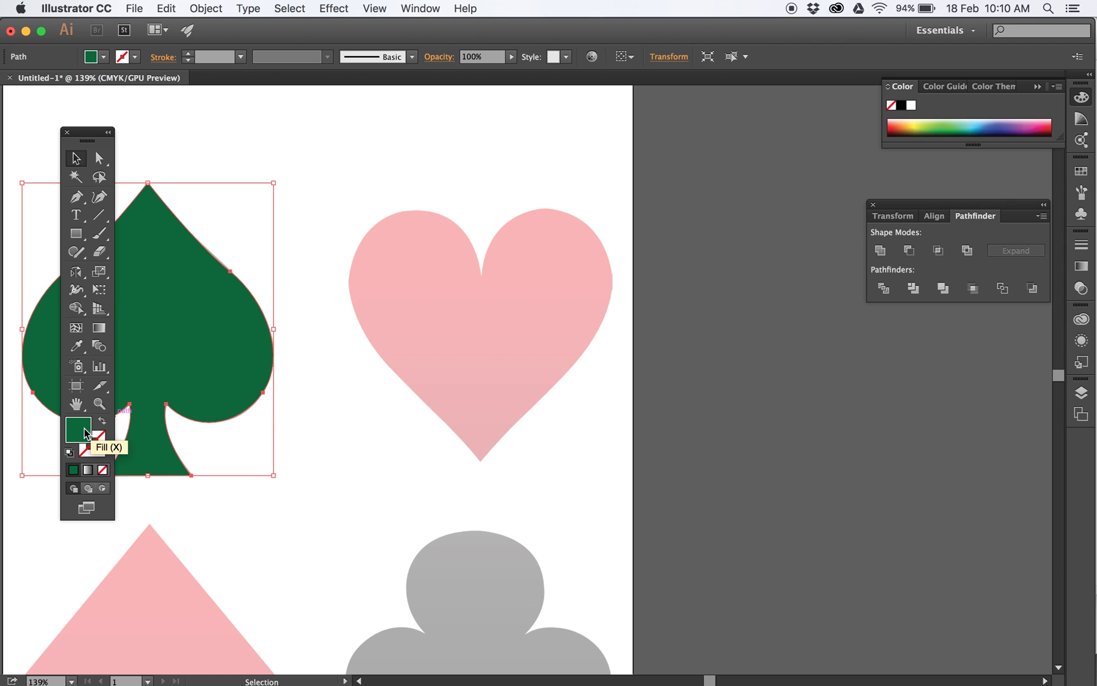
left_click(901, 105)
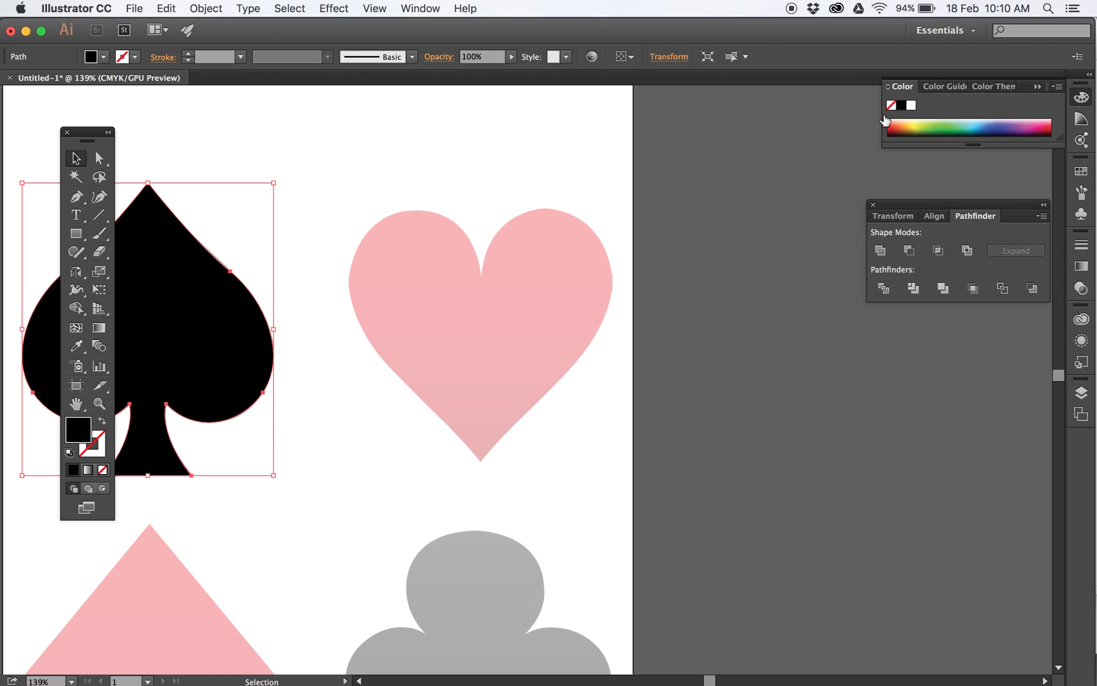
- Trace the heart's right half from its top notch down to the bottom tip
left_click(76, 196)
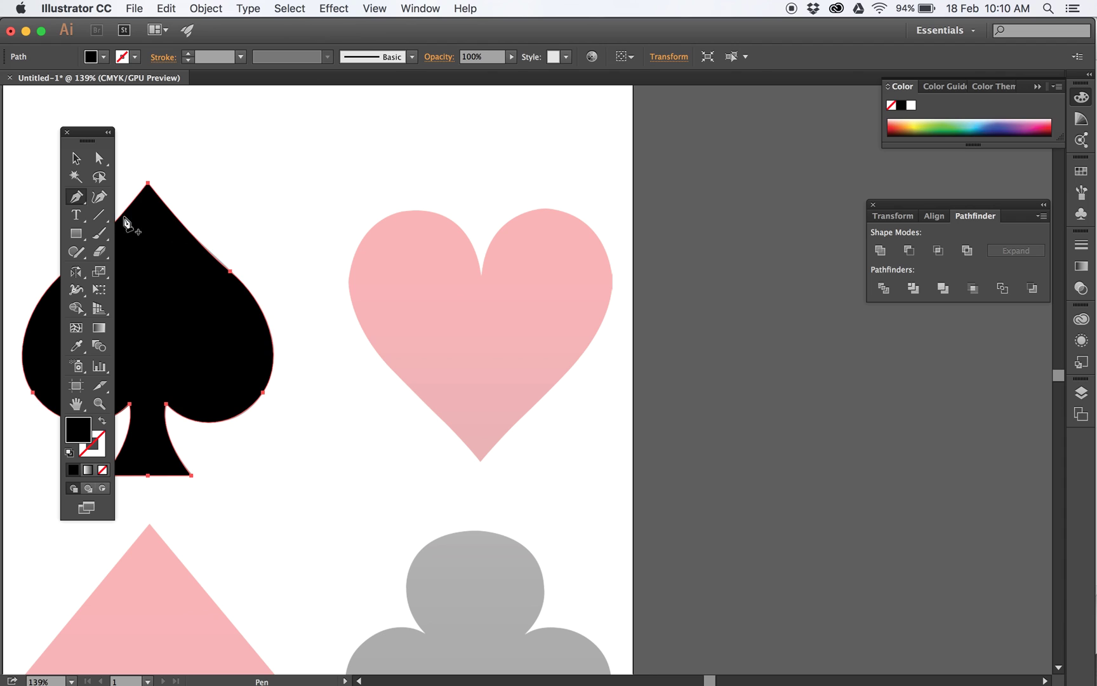
left_click(481, 277)
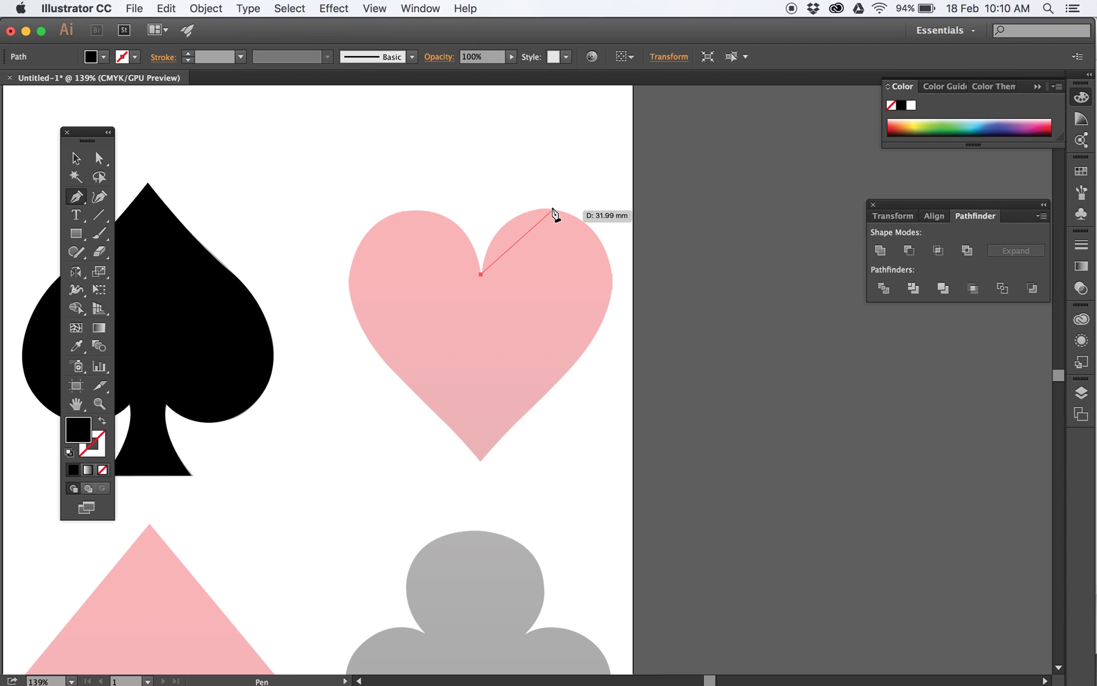
left_click_drag(549, 208, 608, 210)
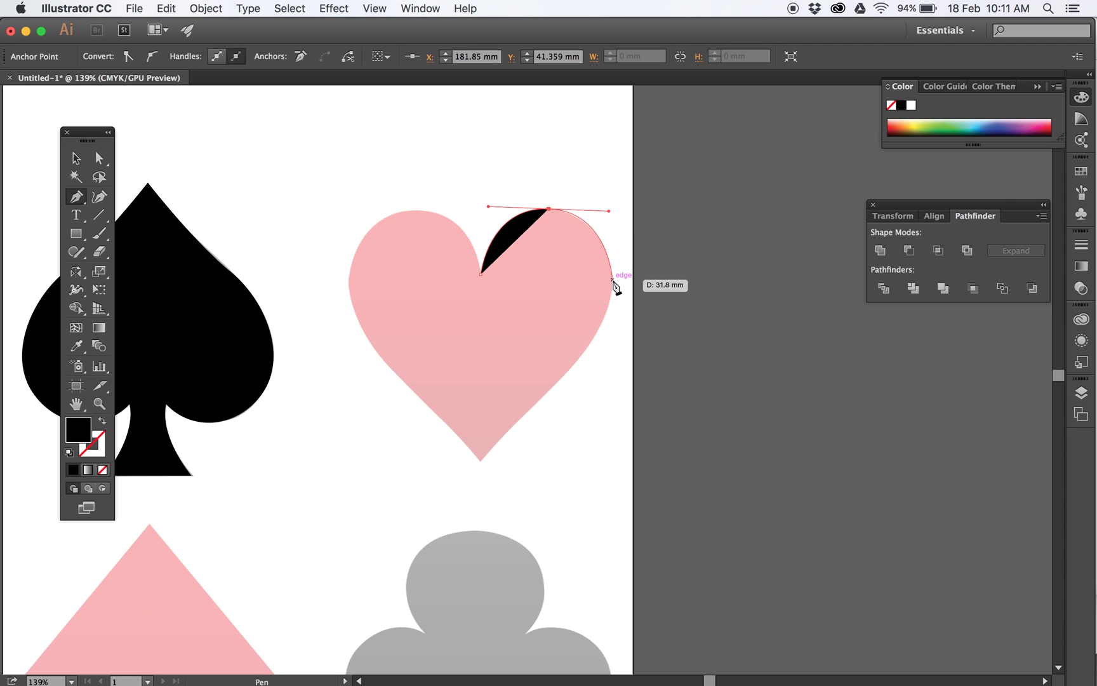
left_click(613, 280)
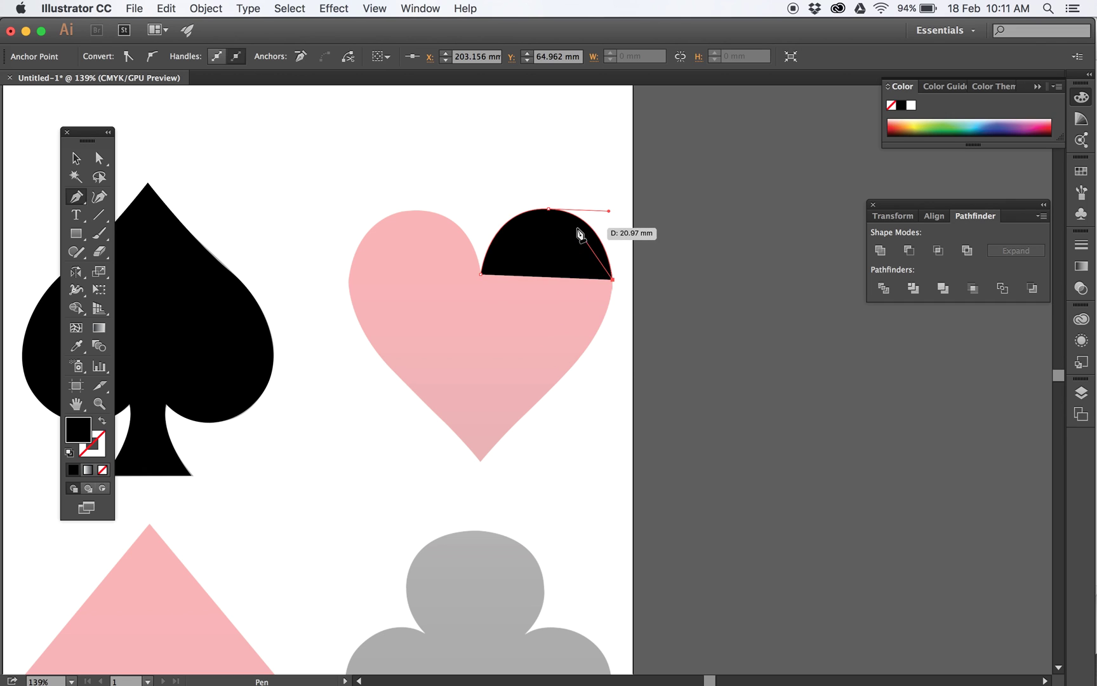
left_click(101, 423)
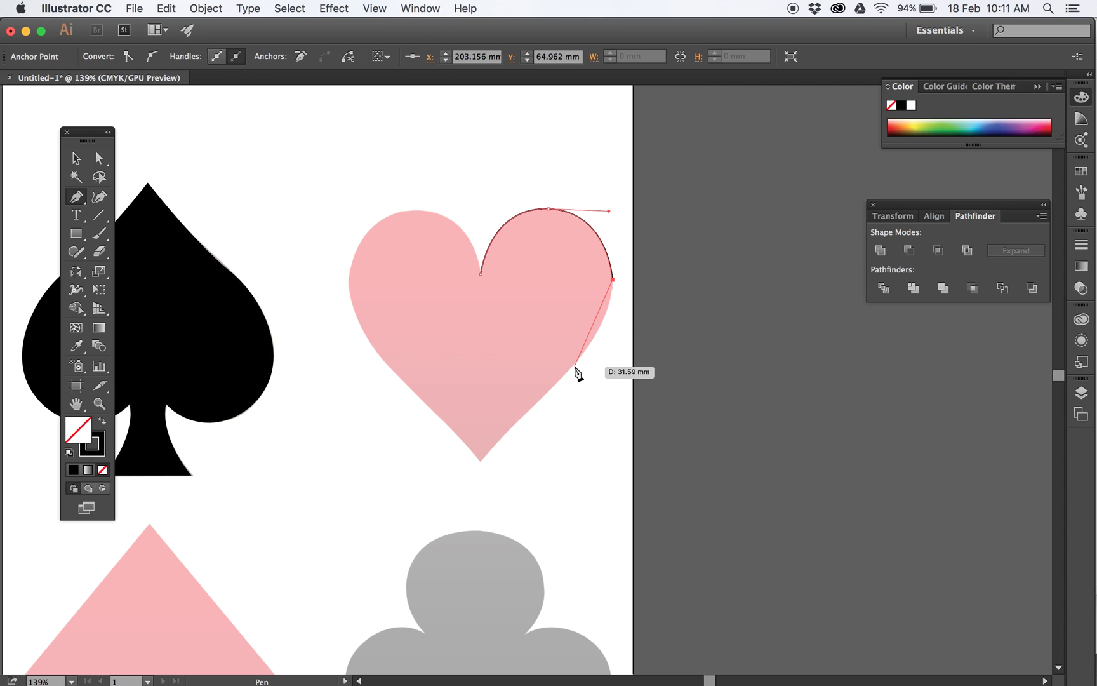
left_click_drag(574, 364, 534, 407)
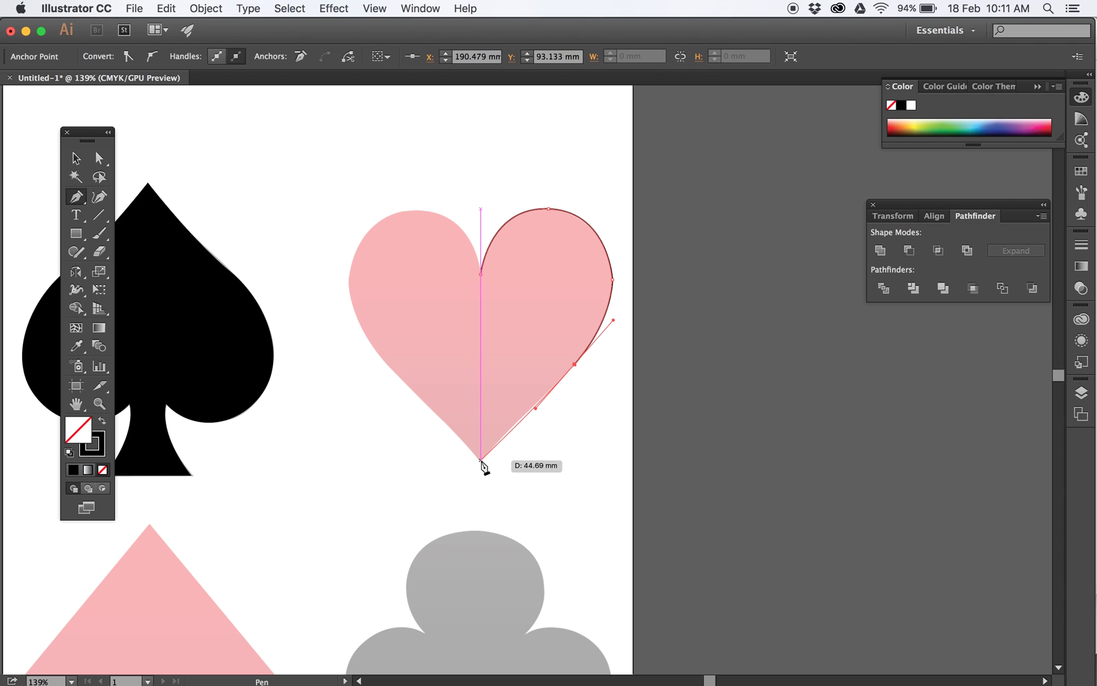
left_click_drag(480, 459, 473, 474)
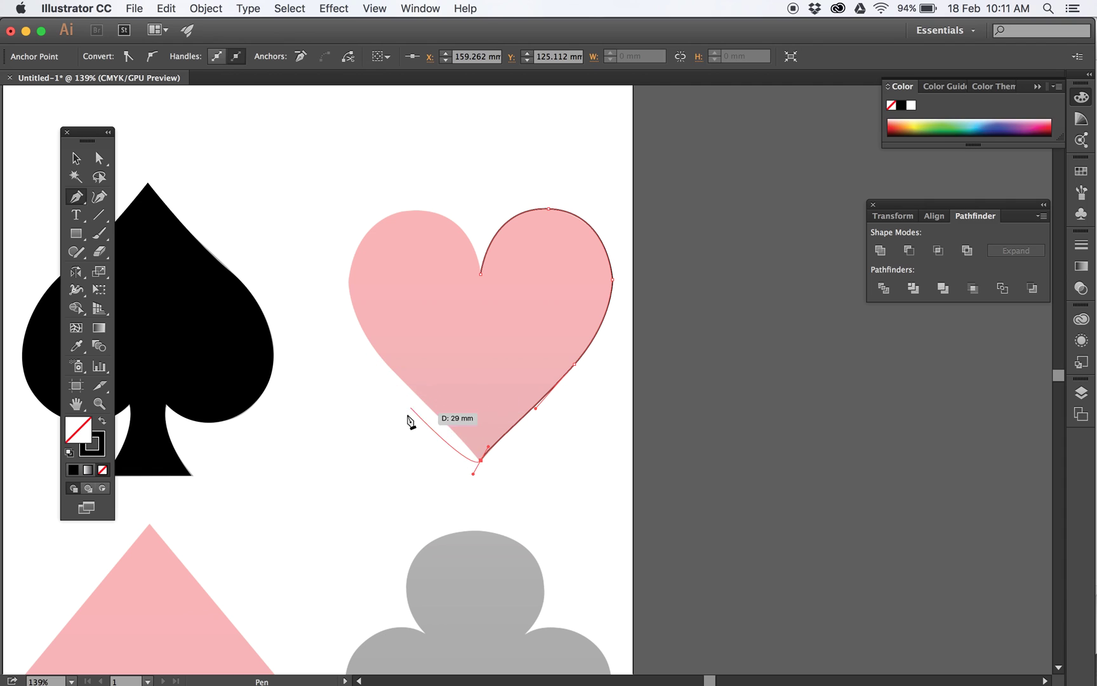
key("Escape")
- Select the half-heart path and fill it with black
left_click(77, 158)
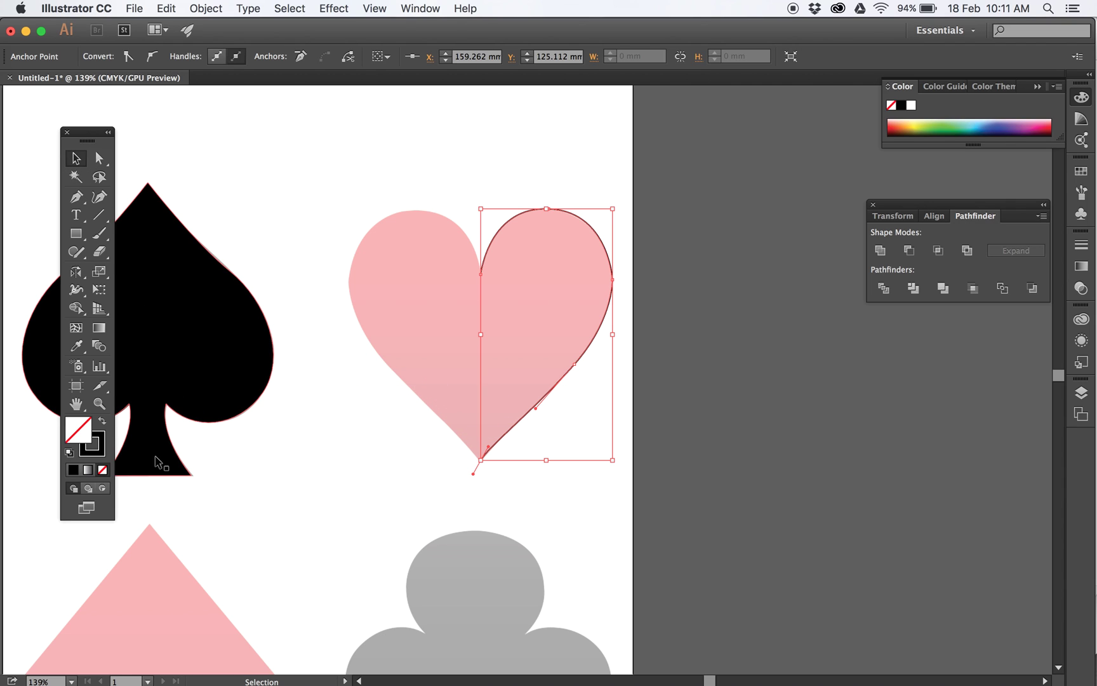
left_click(103, 427)
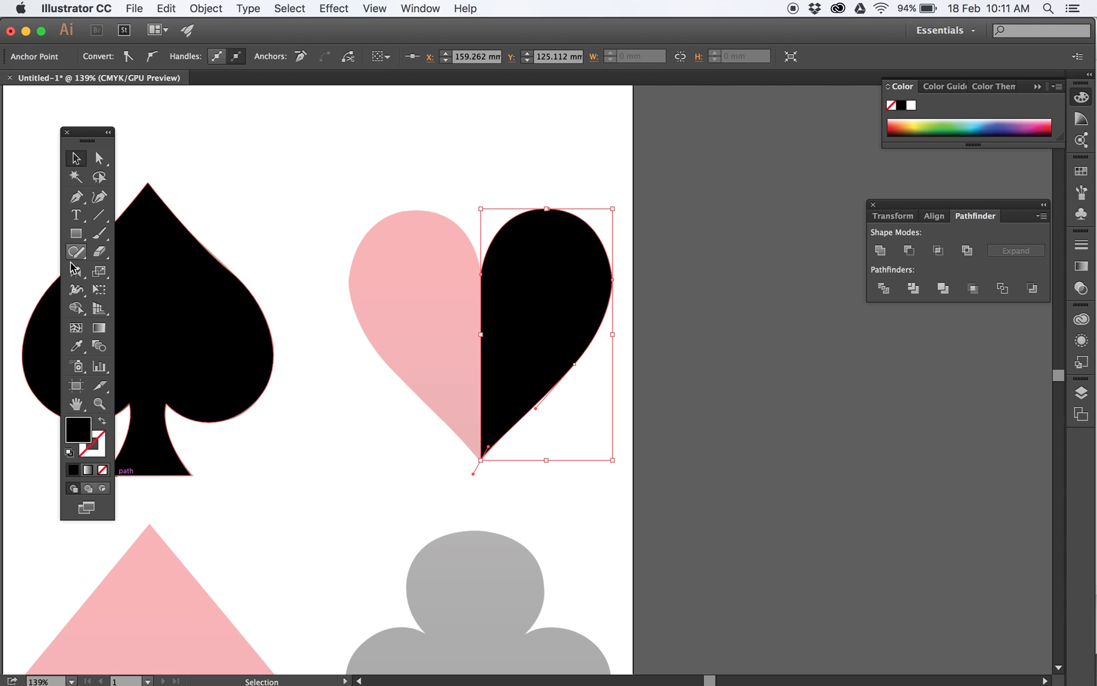
left_click(77, 272)
- Make a mirrored copy of the half-heart through the Reflect options
double_click(77, 272)
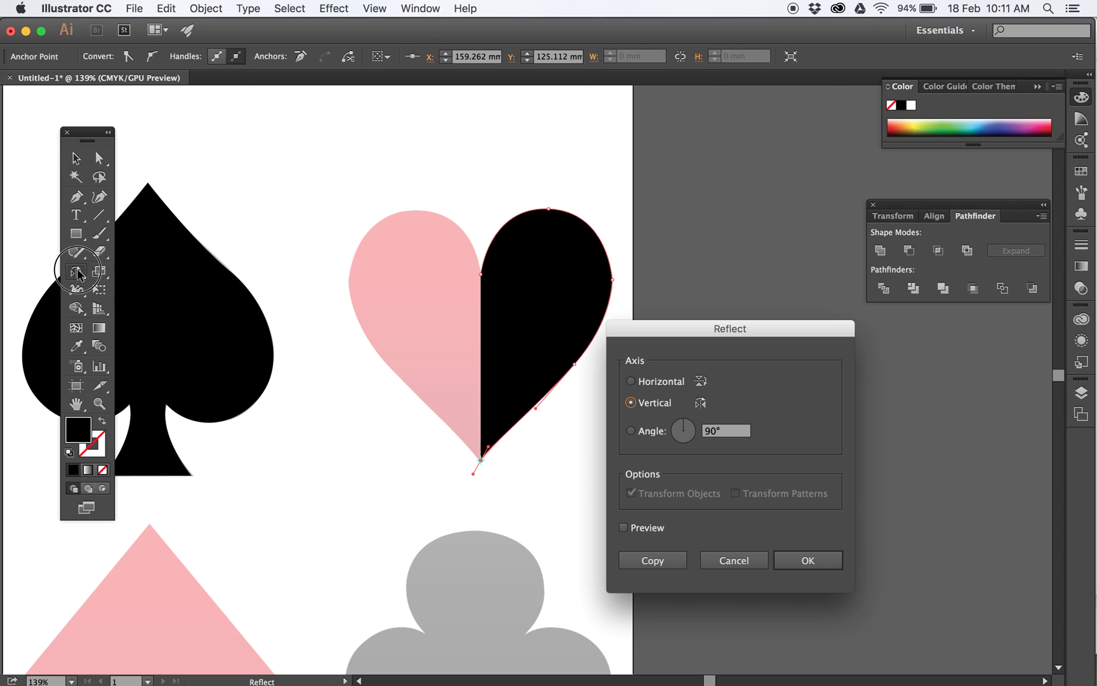
left_click(651, 560)
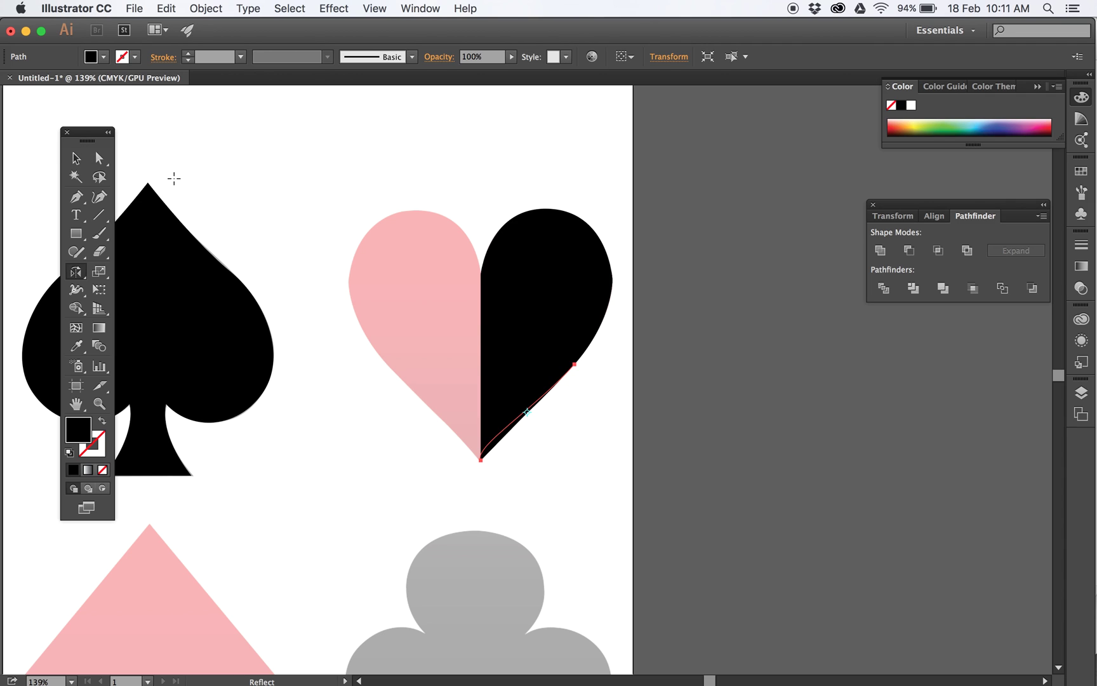
left_click(76, 158)
left_click(317, 304)
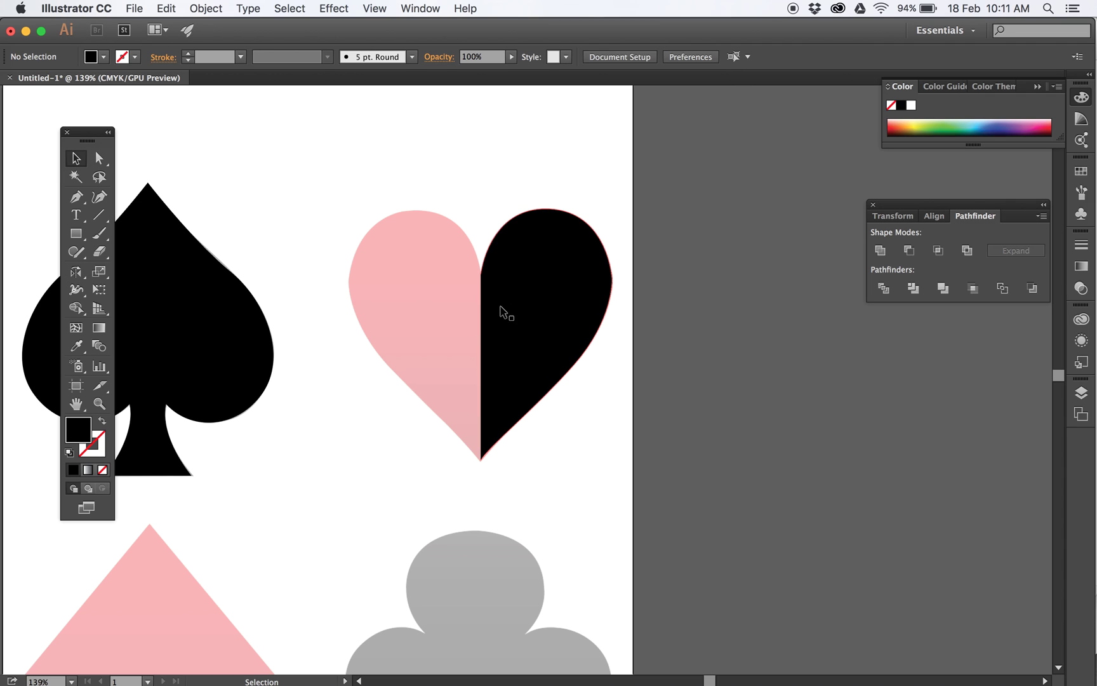
left_click(502, 311)
double_click(76, 271)
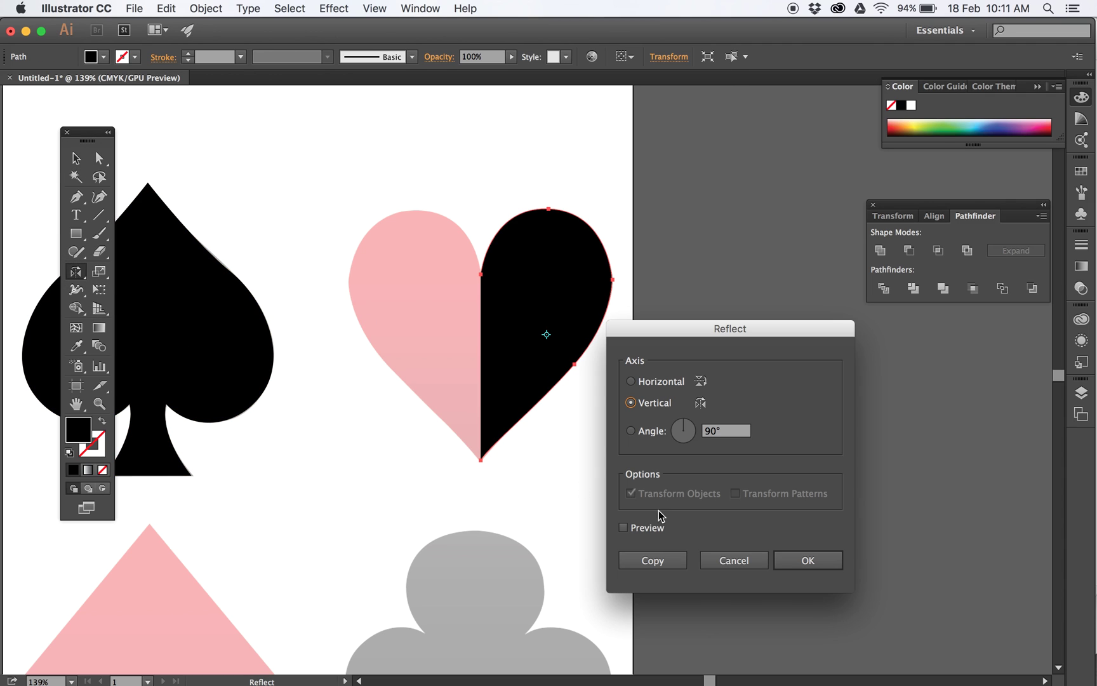
left_click(659, 561)
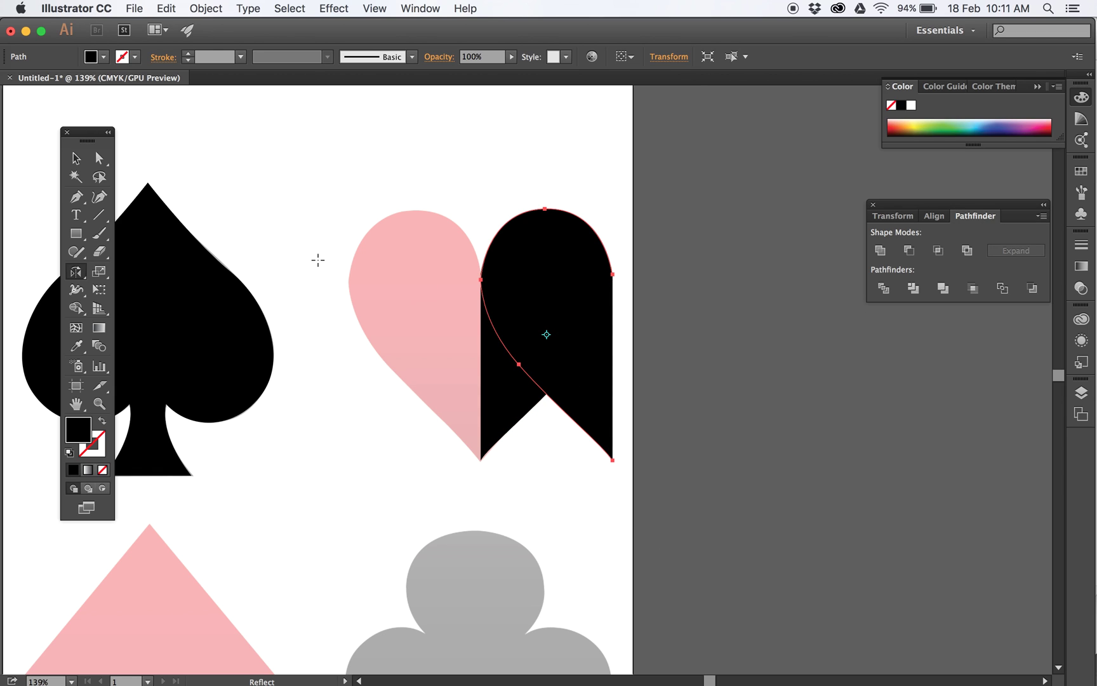
- Move the mirrored copy onto the heart's left side and select both halves
left_click(99, 160)
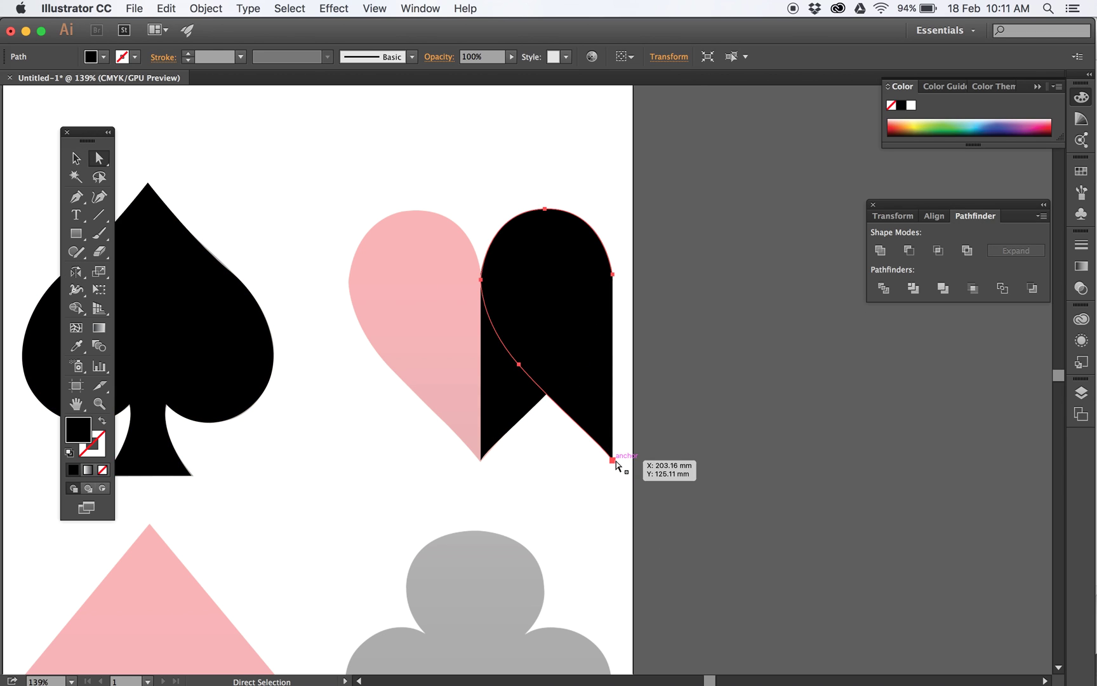
left_click_drag(613, 460, 481, 460)
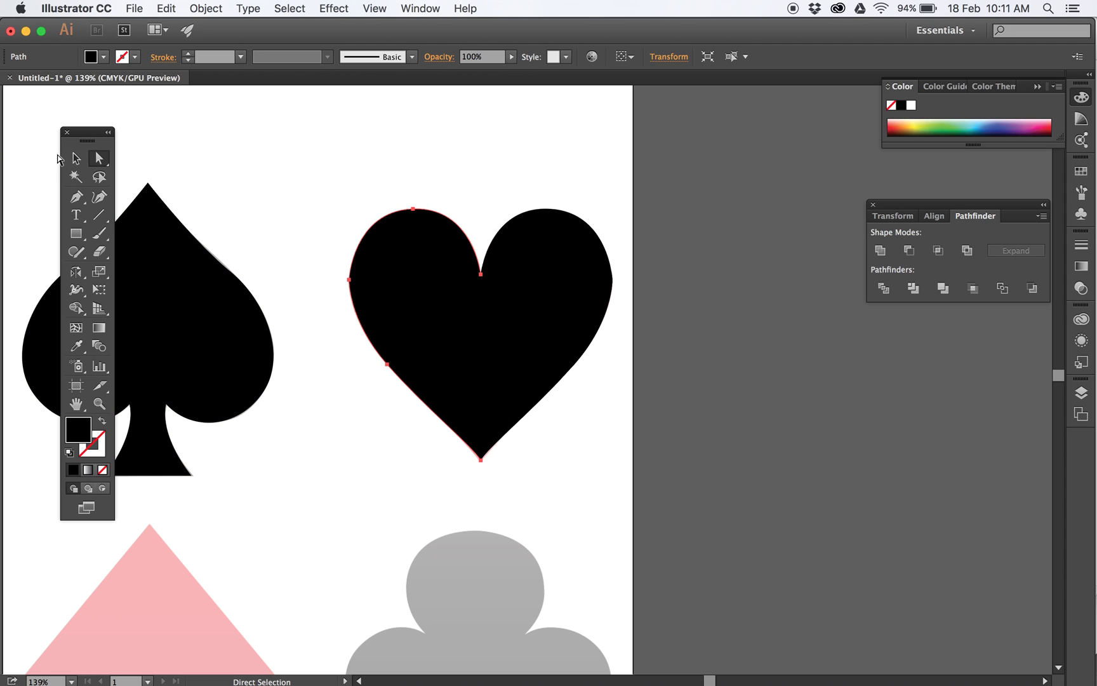
left_click(76, 158)
left_click_drag(384, 167, 614, 359)
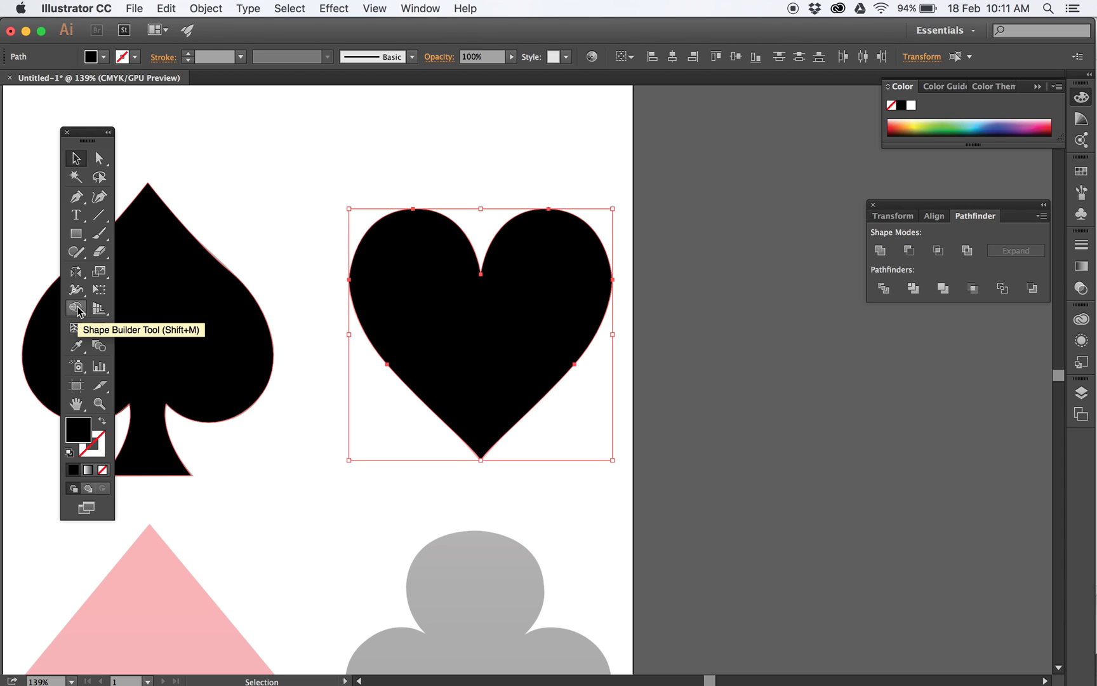
- Merge the heart halves with Shape Builder and fill the heart a brighter red
left_click(77, 310)
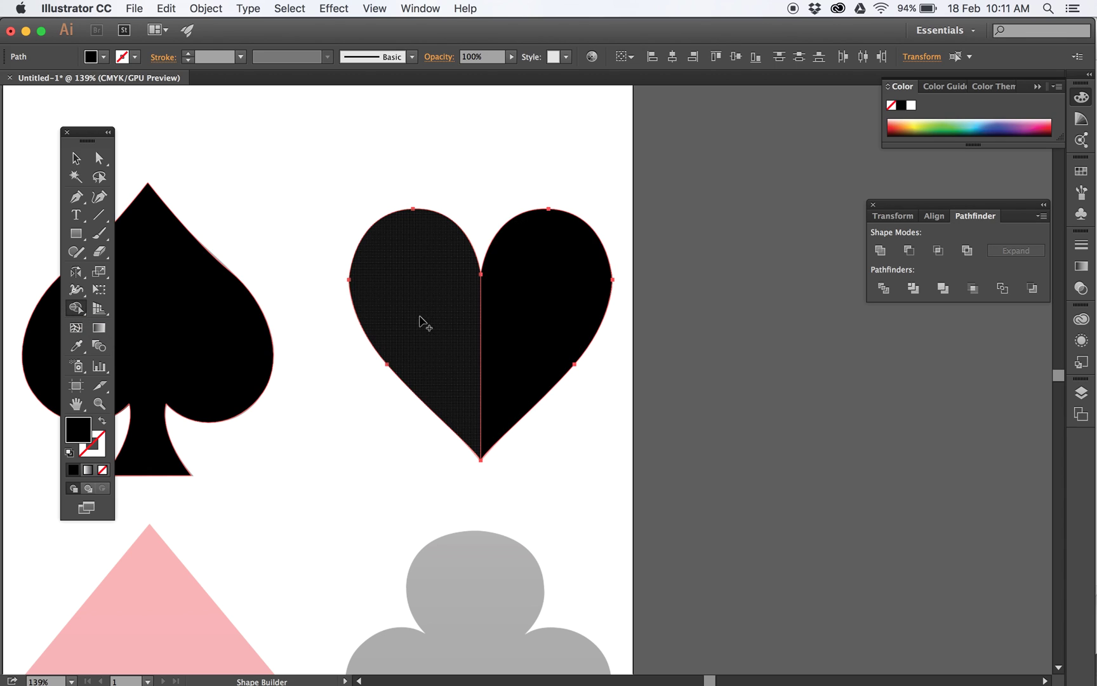
mouse_move(531, 330)
left_mouse_down()
mouse_move(521, 318)
mouse_move(436, 335)
left_mouse_up()
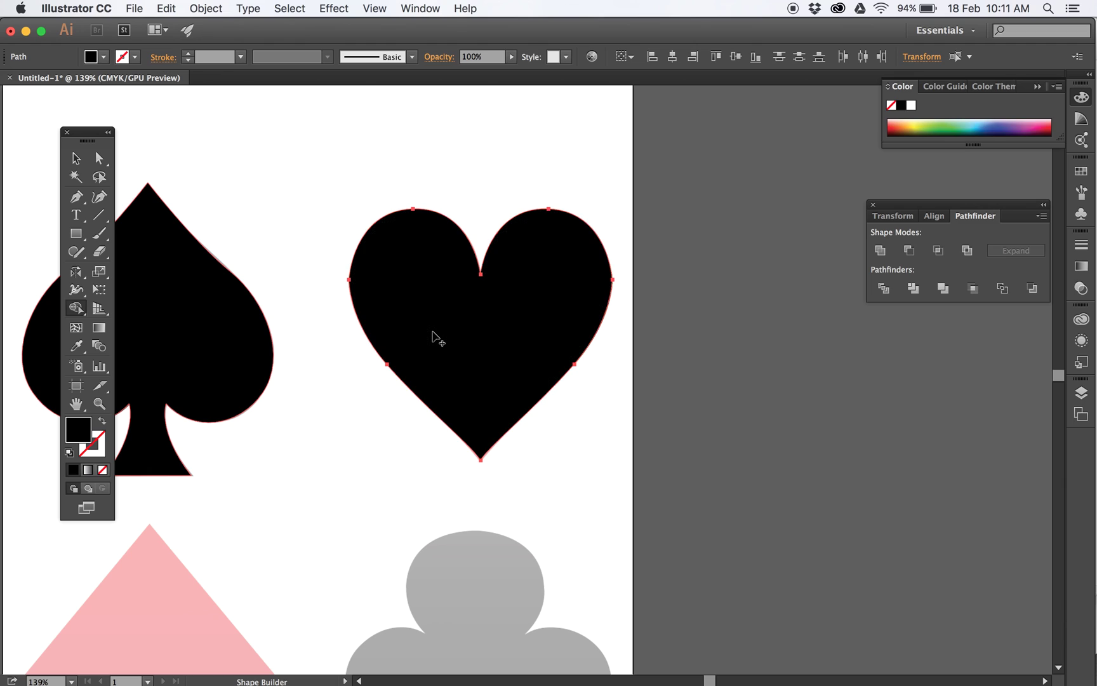
left_click(77, 158)
left_click(437, 287)
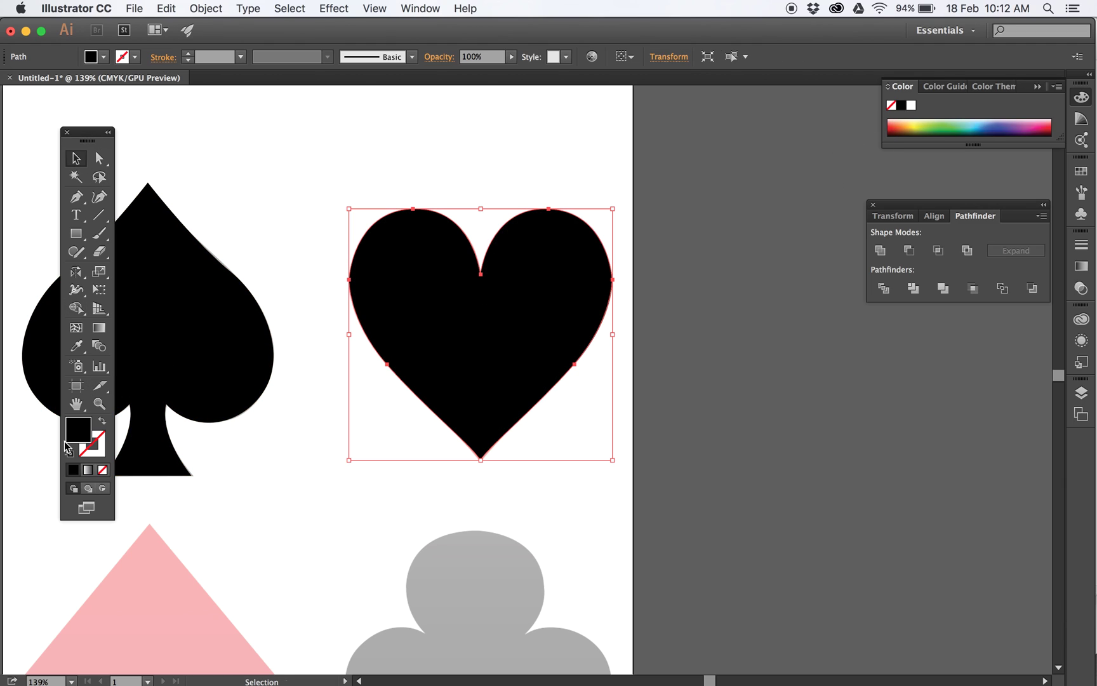
left_click(891, 130)
left_click(1039, 135)
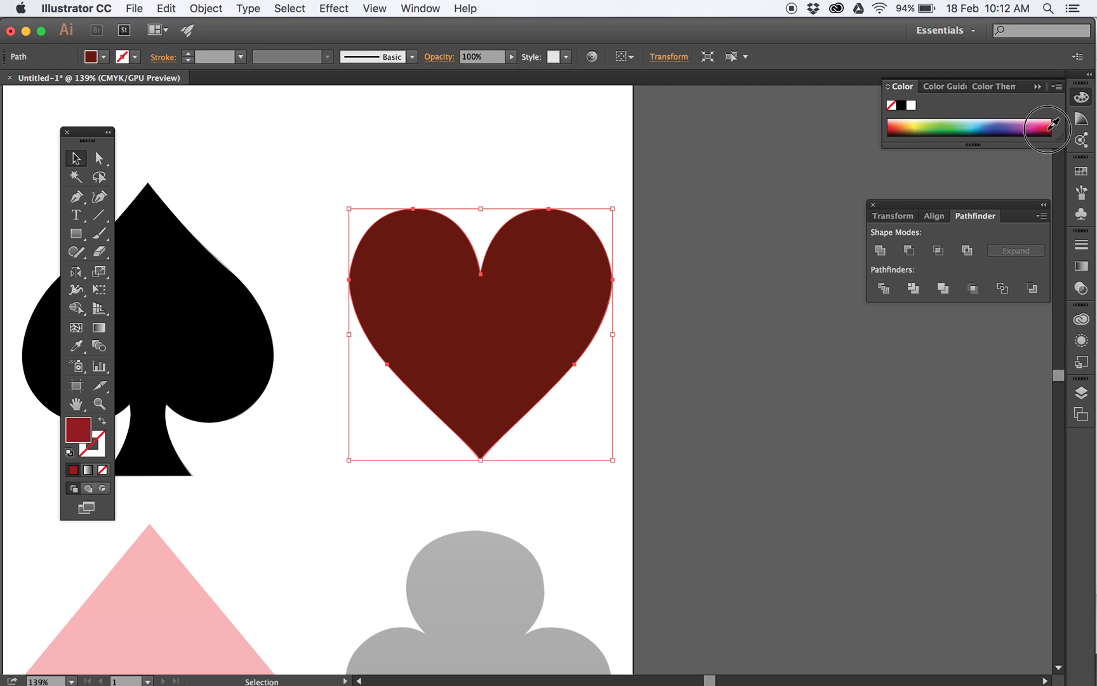
- Draw a closed four-point path through the diamond's top, right, bottom and left vertices
scroll(418, 470, "down", 10)
scroll(419, 470, "left", 6)
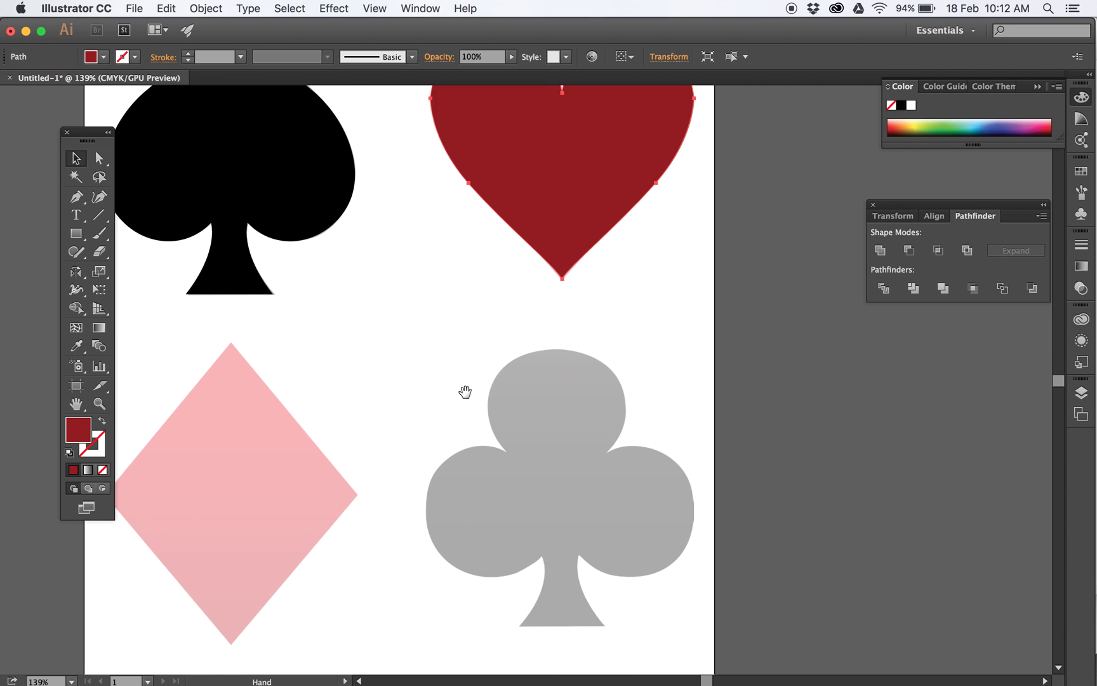
left_click(78, 200)
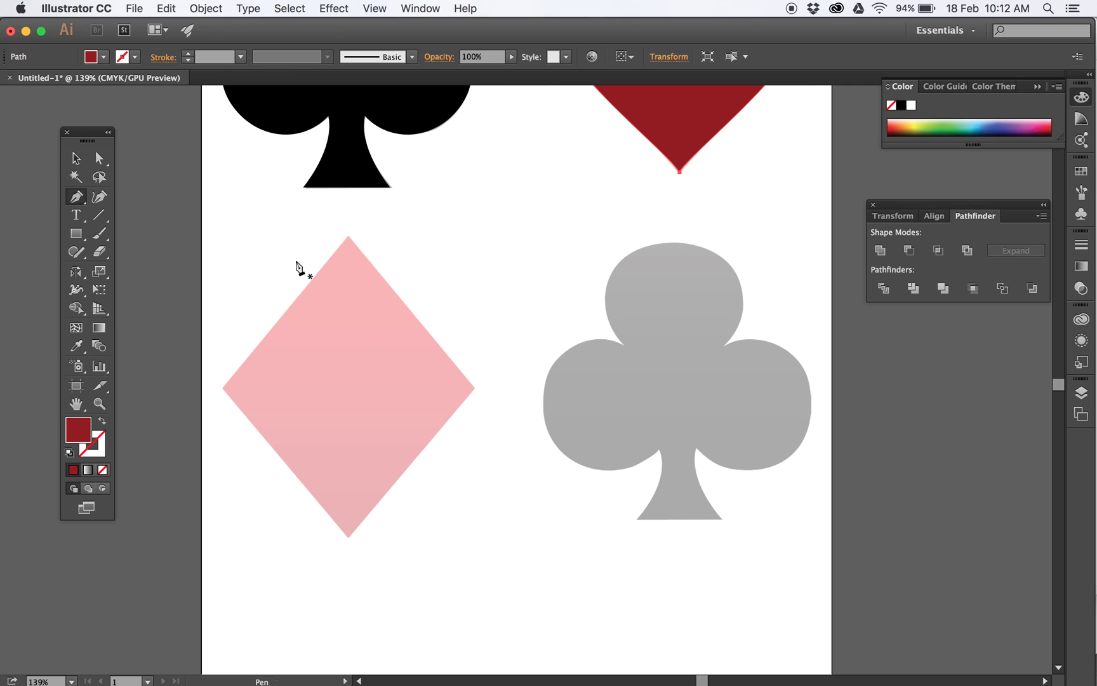
left_click(347, 237)
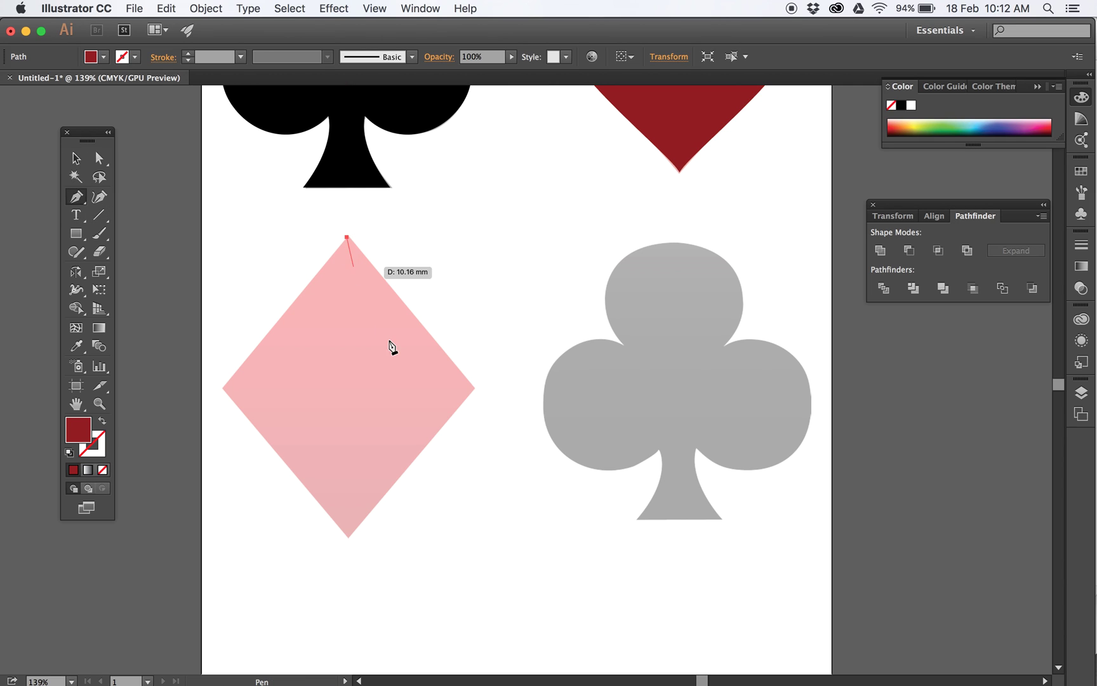
left_click(473, 389)
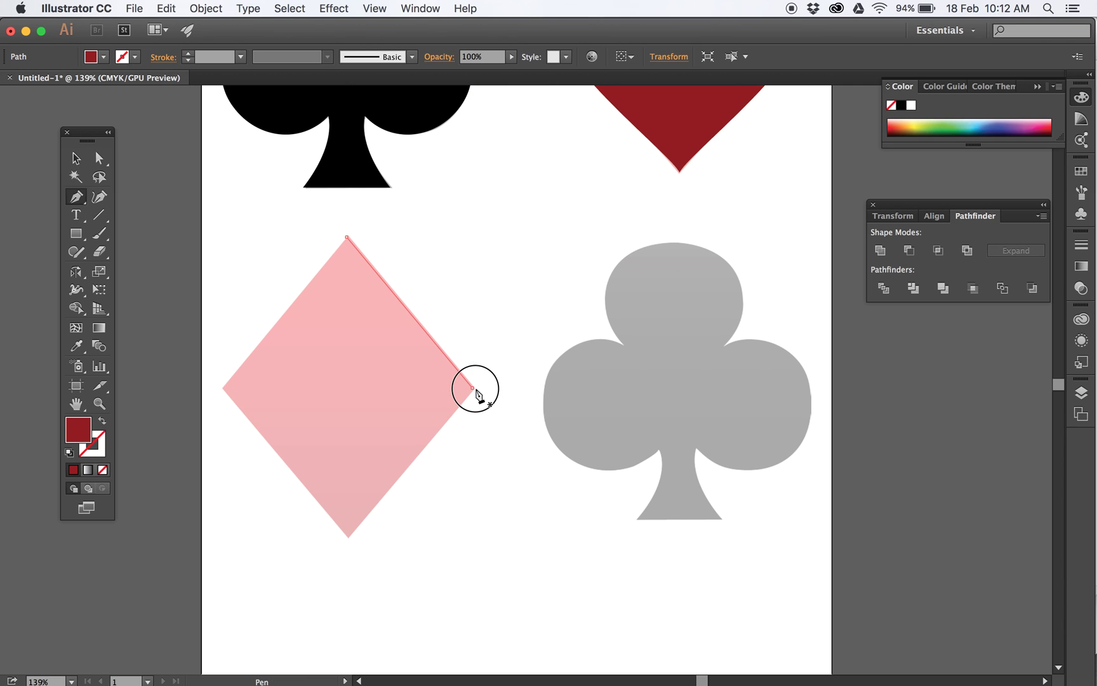
left_click(348, 537)
left_click(222, 388)
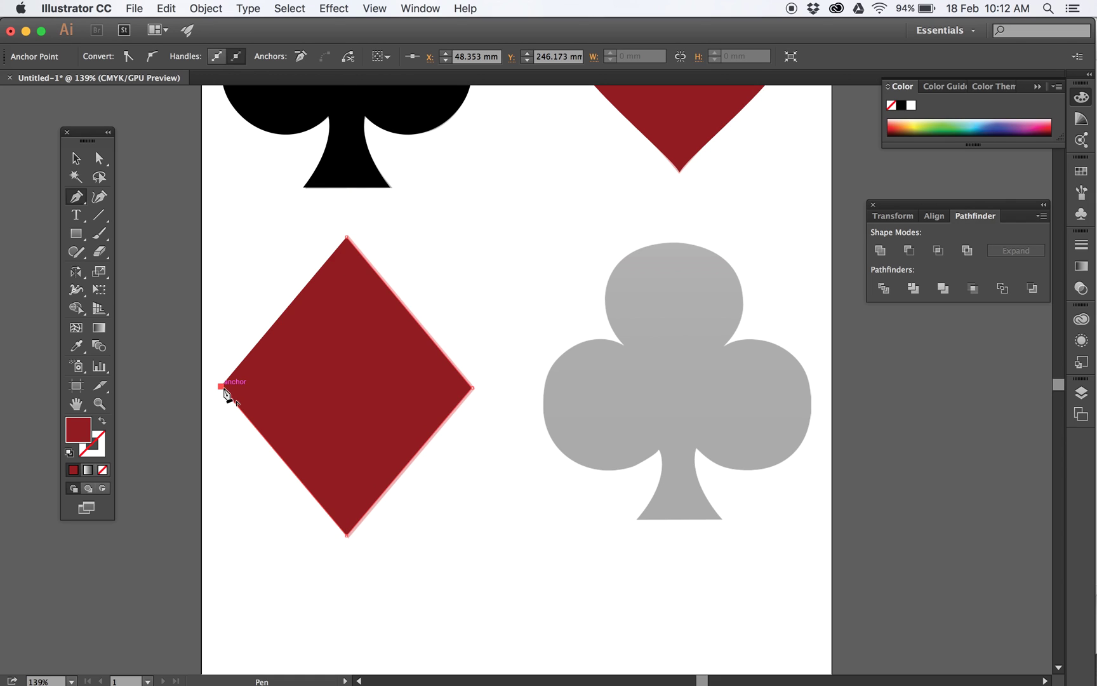
left_click(346, 238)
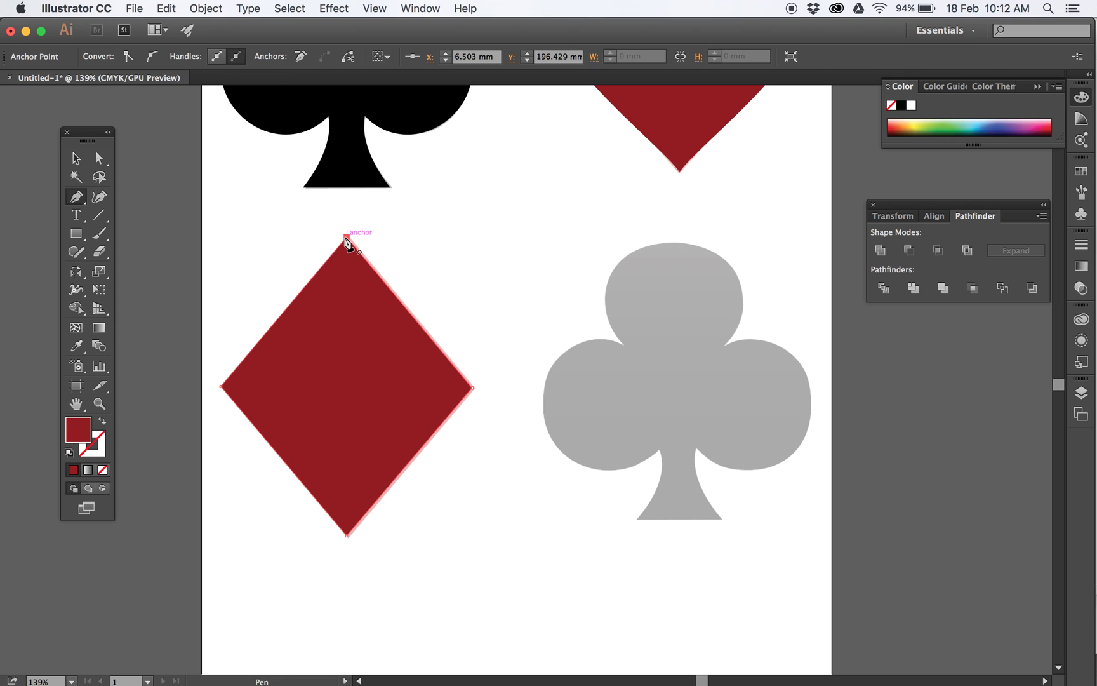
left_click(76, 157)
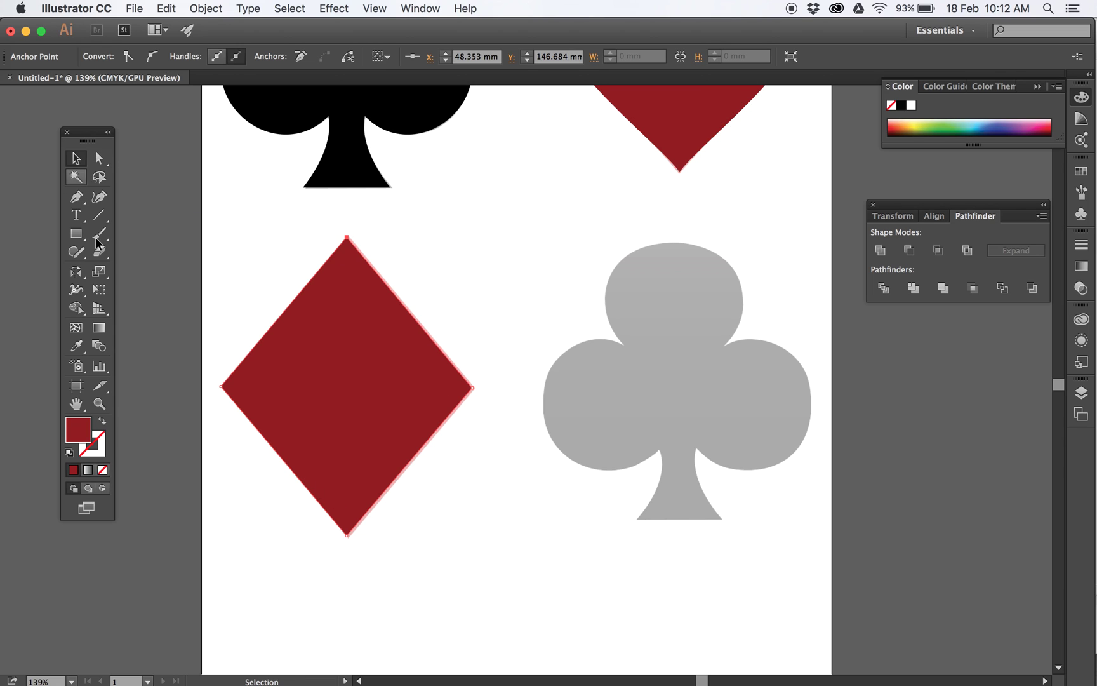
left_click(99, 403)
- Zoom in and drag the diamond's bottom and right anchors onto the template corners
left_click_drag(270, 565, 570, 443)
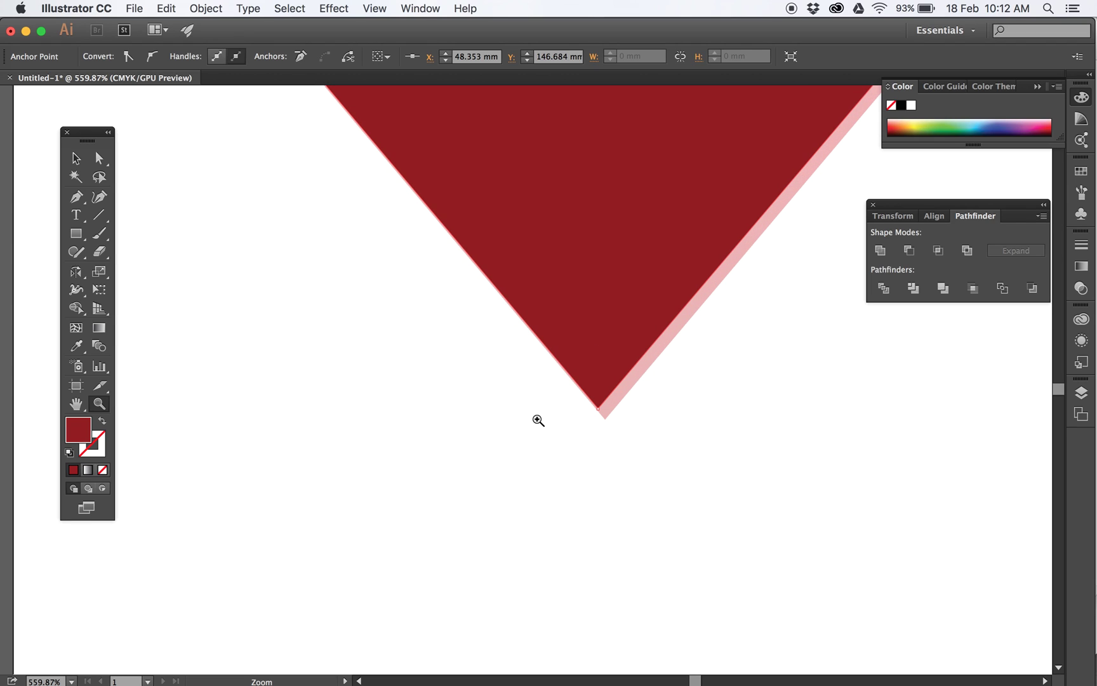
left_click(99, 160)
left_click_drag(595, 411, 608, 425)
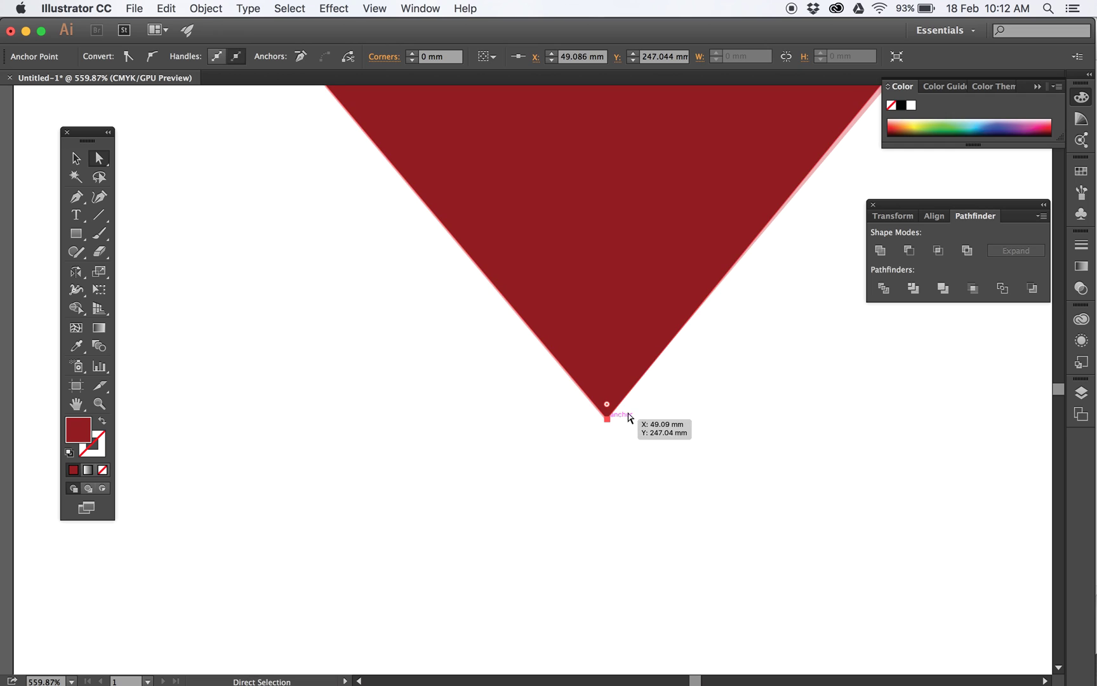
scroll(798, 254, "up", 5)
left_click_drag(489, 434, 298, 511)
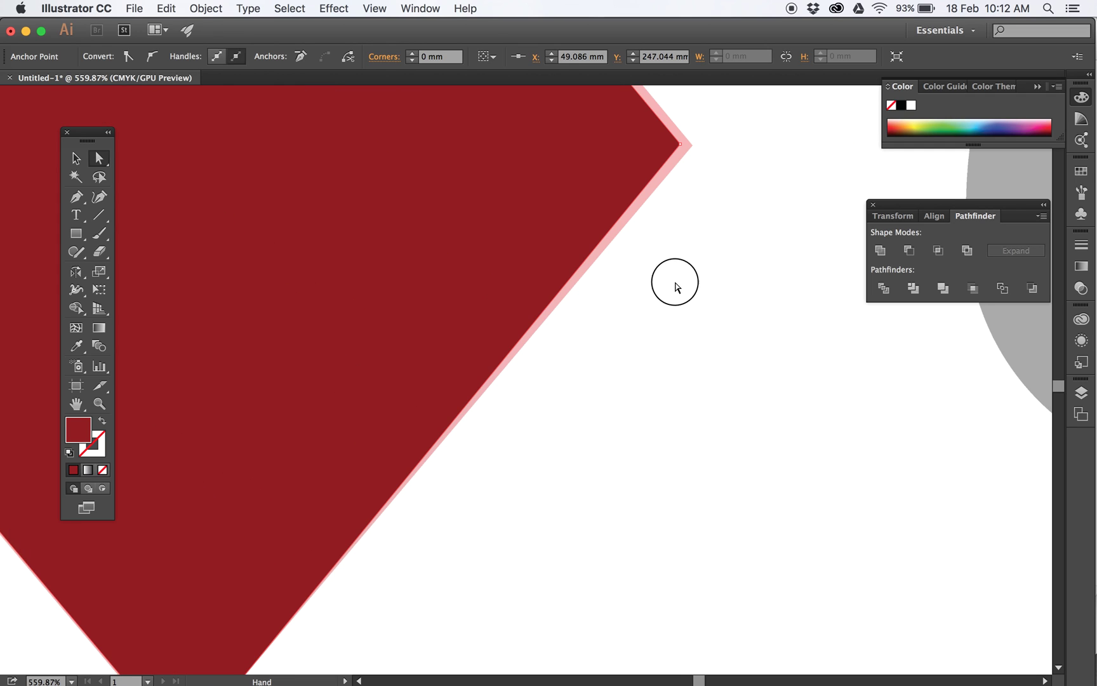
left_click_drag(675, 284, 400, 481)
left_click_drag(441, 322, 453, 319)
- Nudge the diamond's top anchor right and up onto the template, then zoom out
scroll(417, 288, "up", 5)
scroll(417, 289, "left", 3)
scroll(668, 513, "up", 5)
scroll(668, 513, "left", 3)
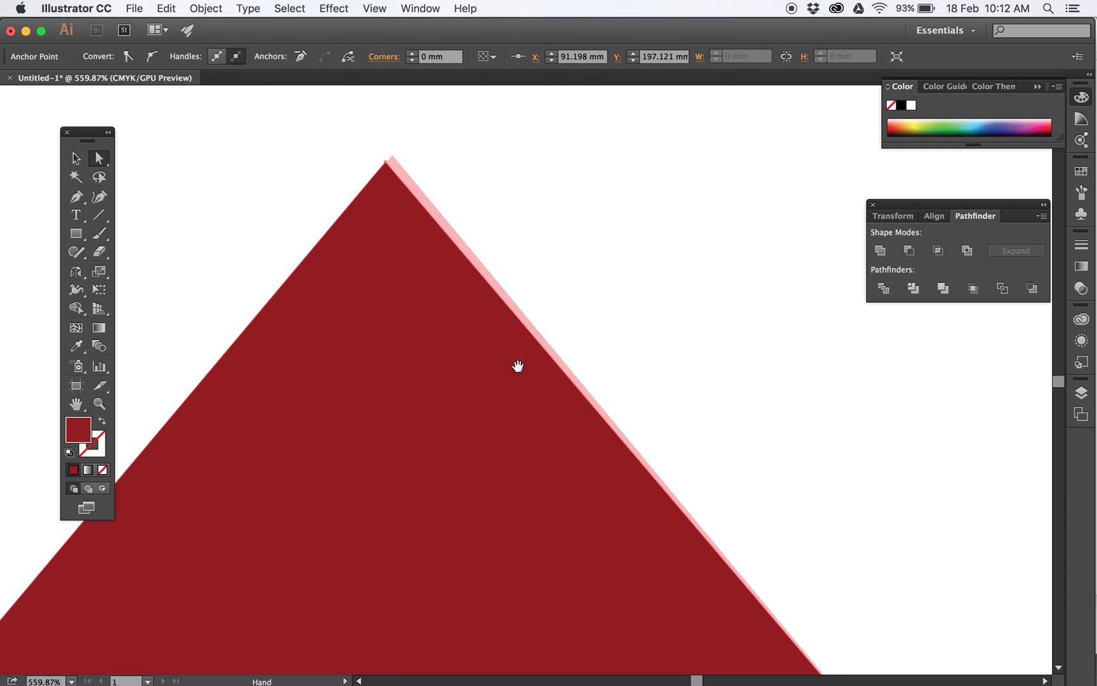
scroll(541, 409, "up", 2)
scroll(541, 409, "left", 2)
left_click(487, 248)
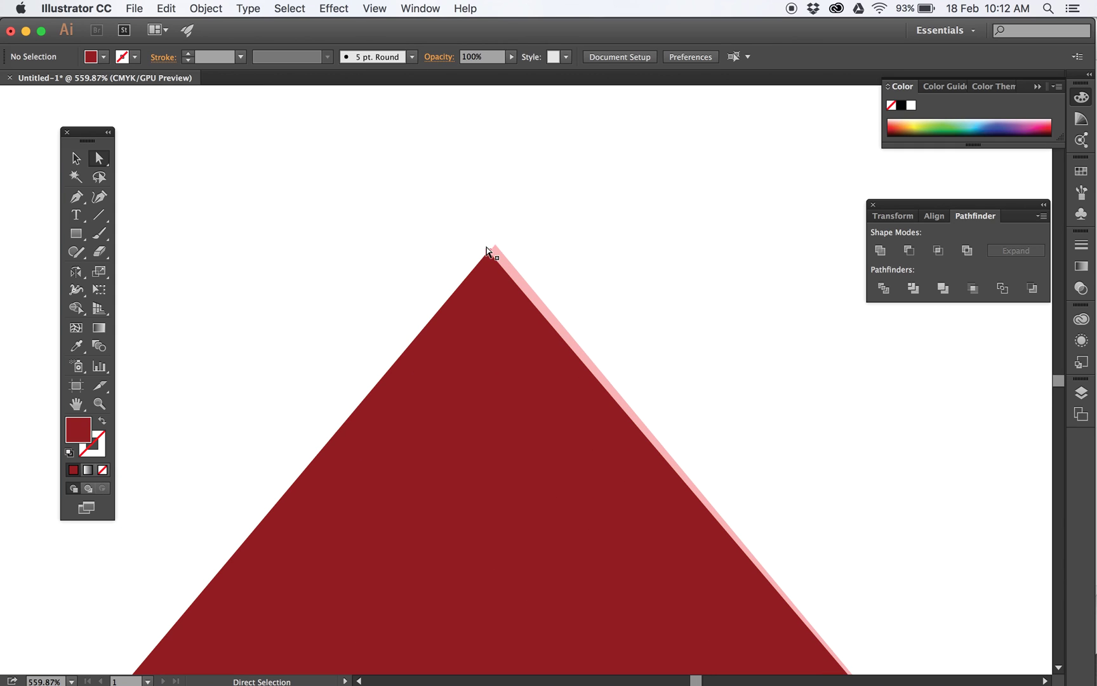
left_click(499, 268)
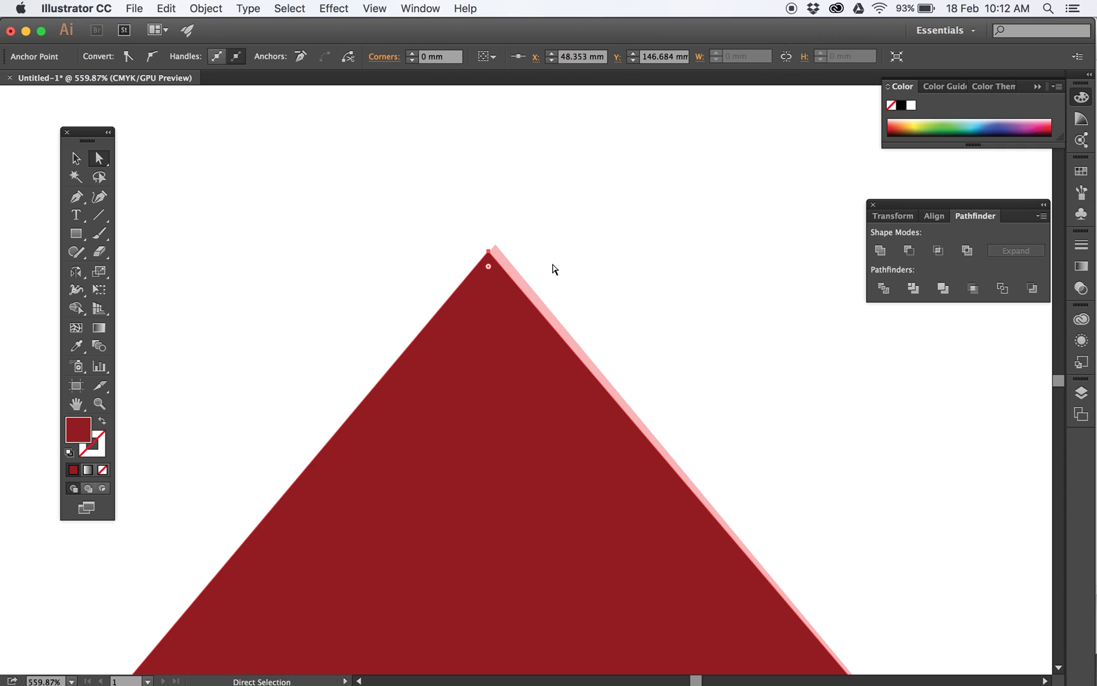
key("Right")
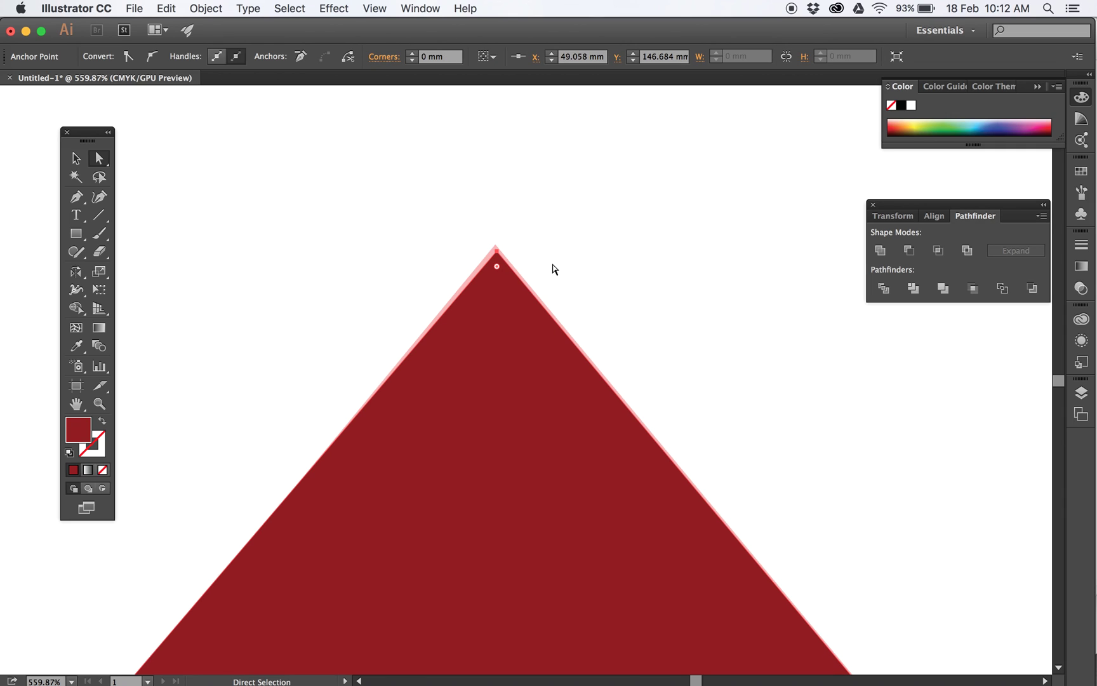
key("Up")
key("Up")
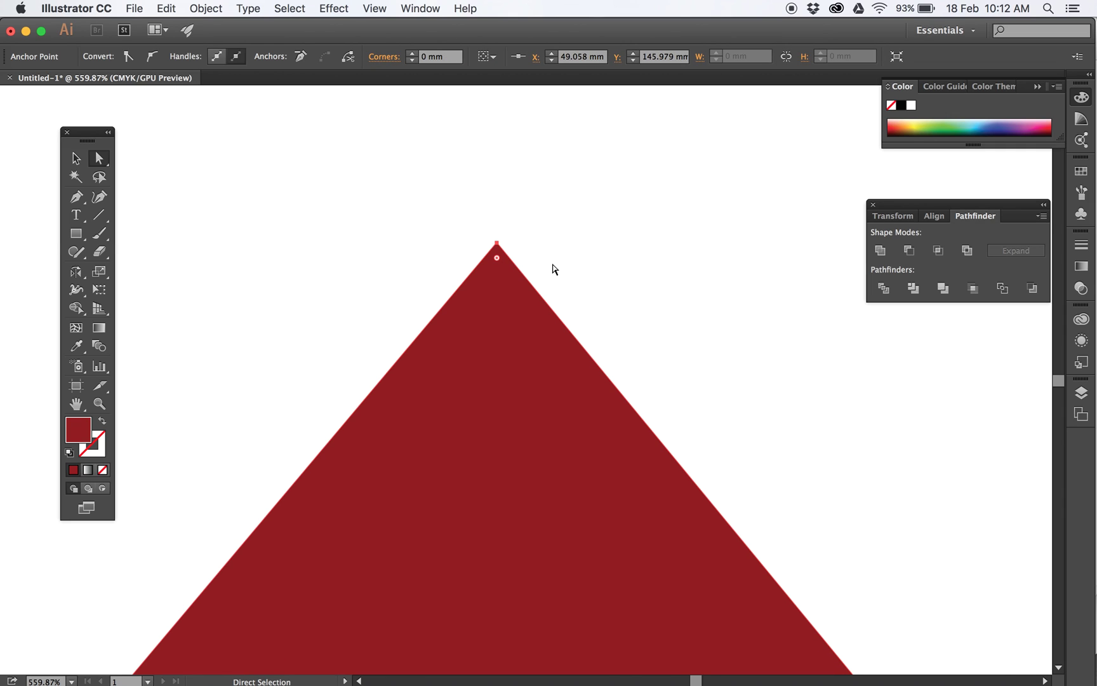
key("super+minus")
key("super+minus")
key("super+minus")
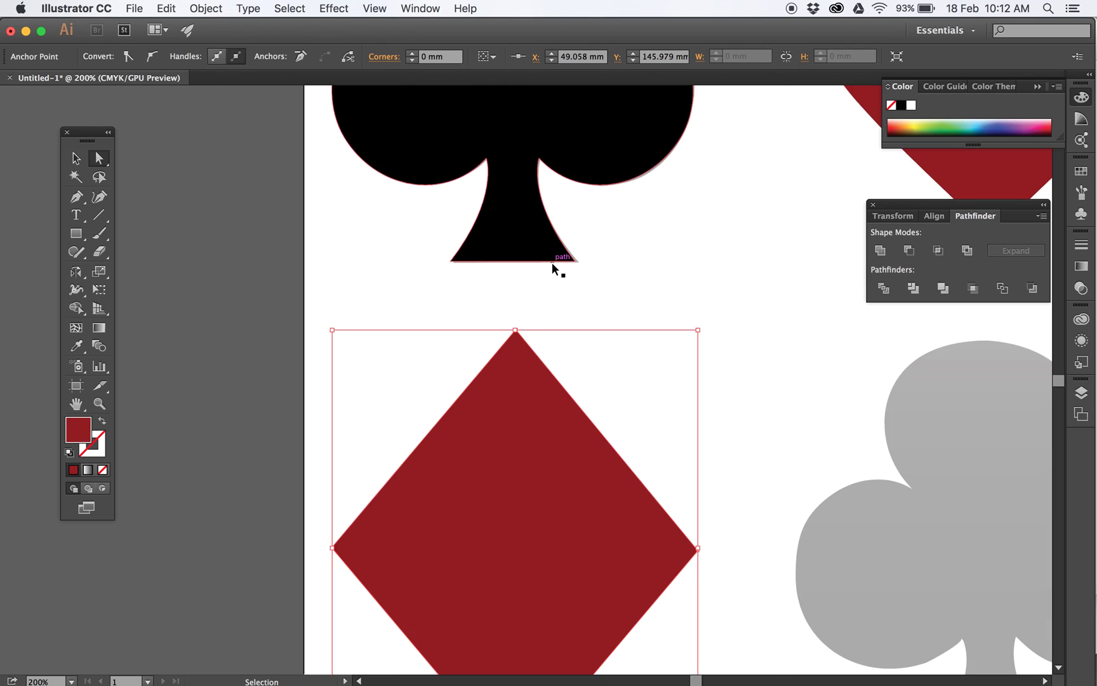
- Zoom the view so the whole grey club fills the window for tracing
key("super+minus")
key("super+minus")
key("super+minus")
key("super+minus")
key("super+space")
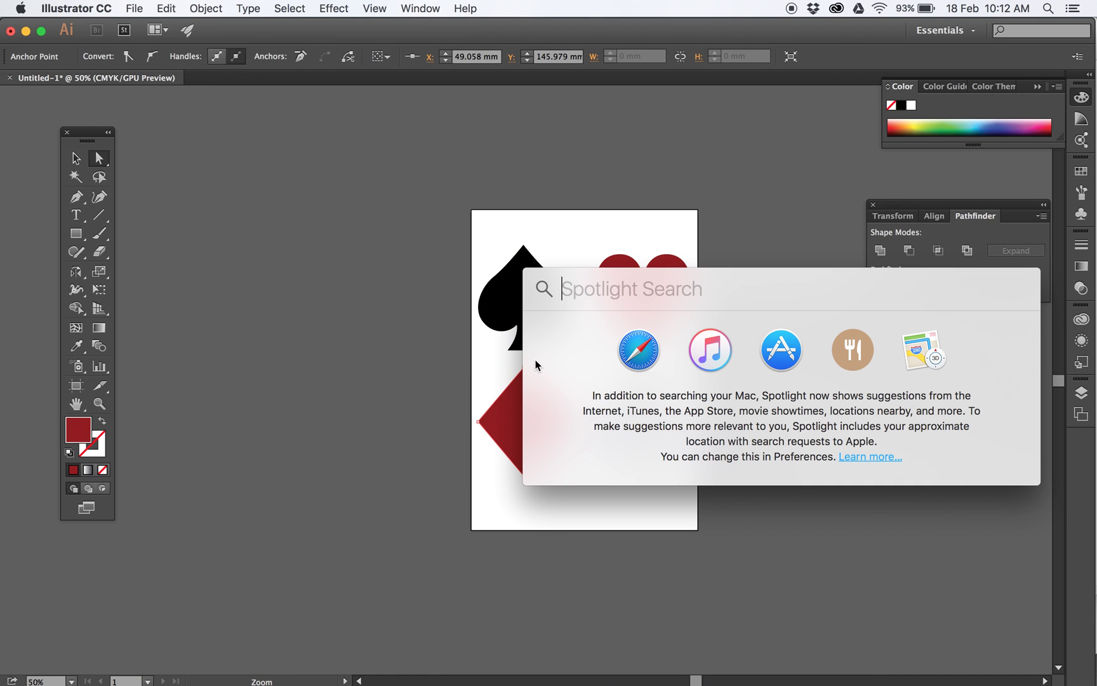
left_click(778, 498)
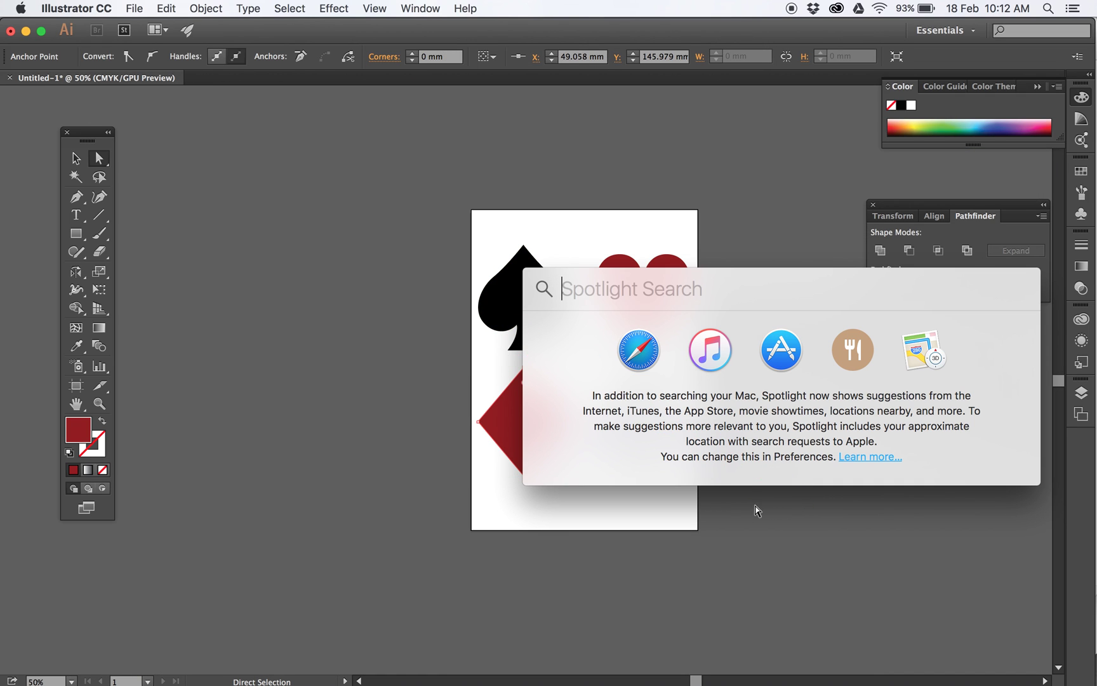
left_click(693, 511)
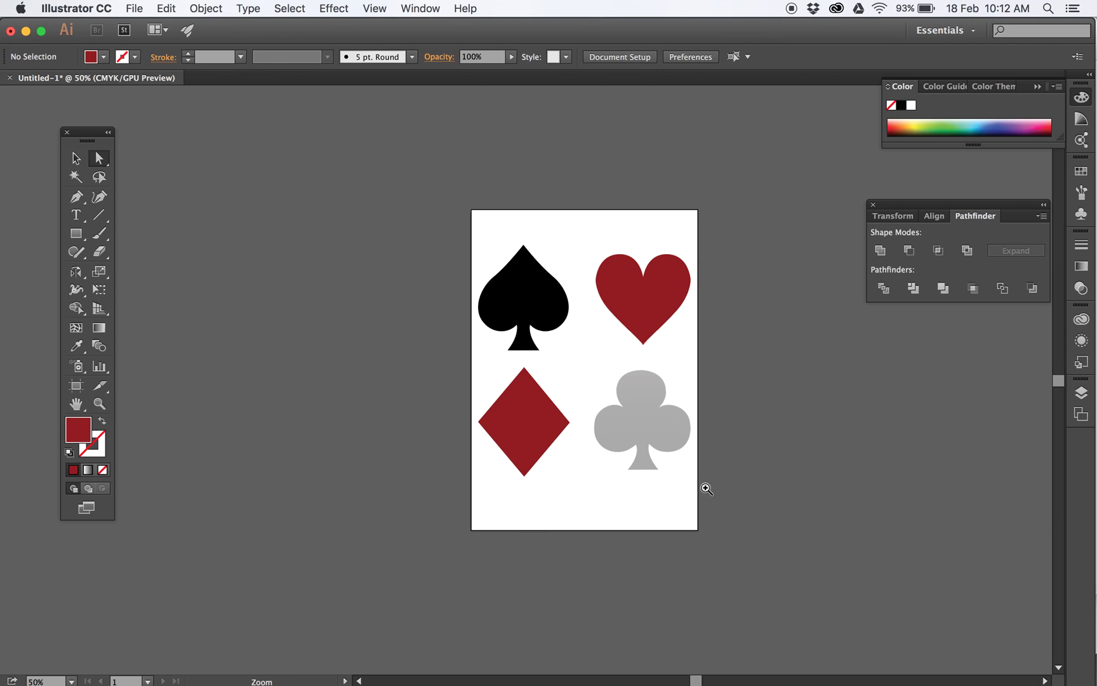
left_click_drag(739, 490, 978, 612)
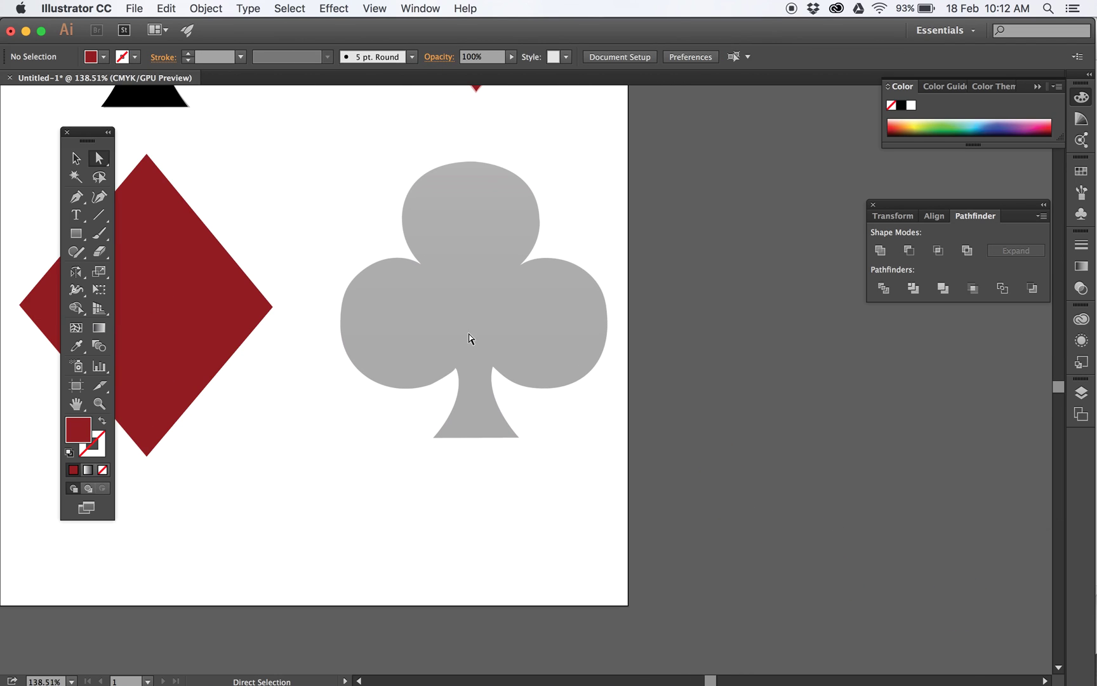
left_click(76, 197)
left_click(98, 404)
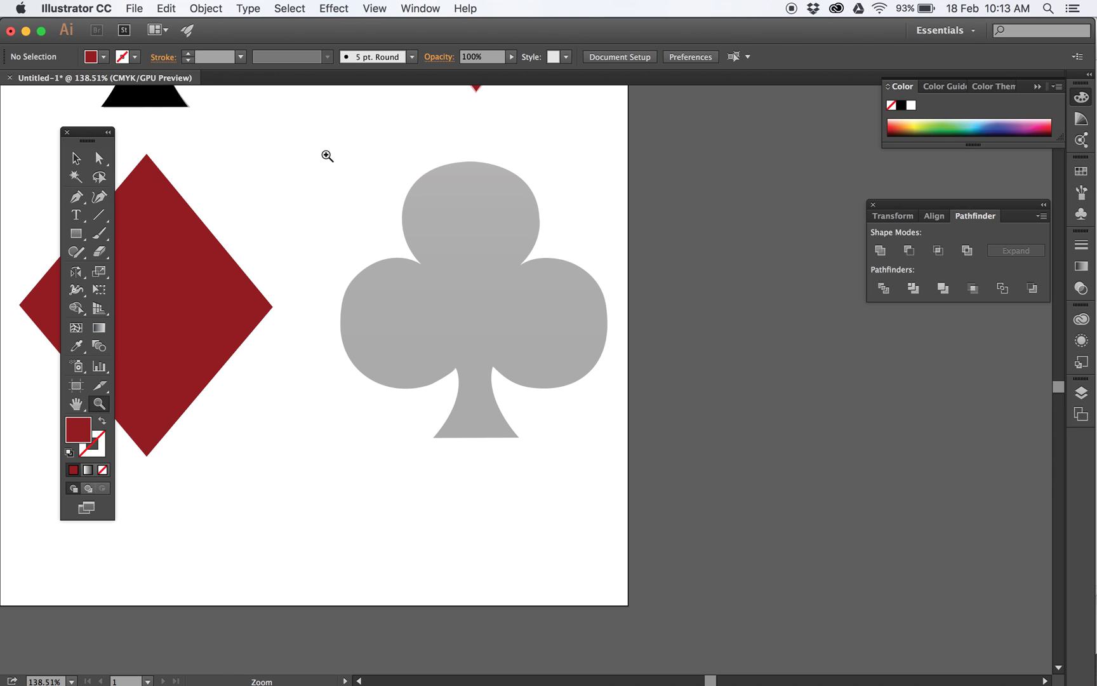
left_click_drag(303, 127, 423, 237)
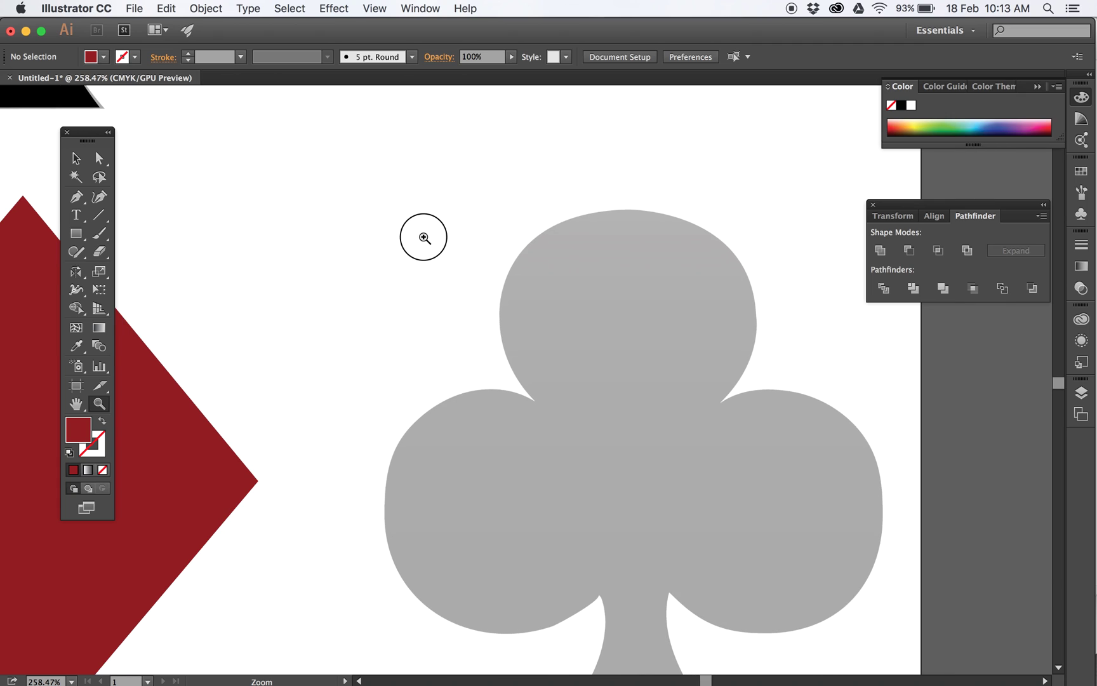
left_click_drag(605, 362, 487, 273)
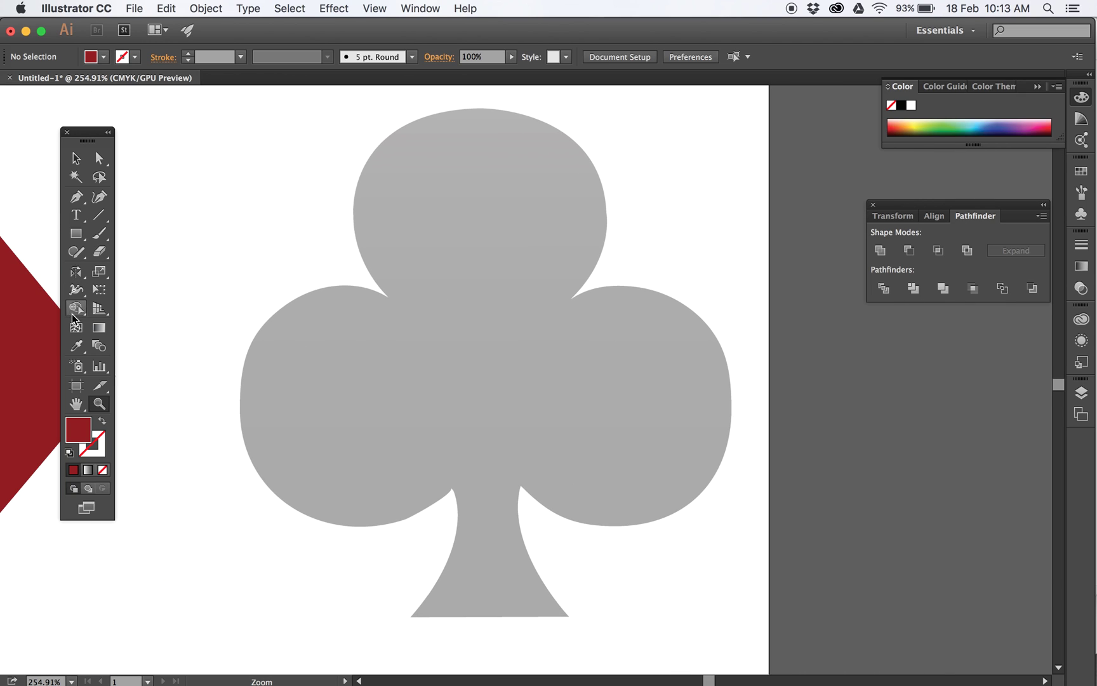
- With the Pen tool, trace the club from its top centre over the top lobe to the right lobe
left_click(75, 198)
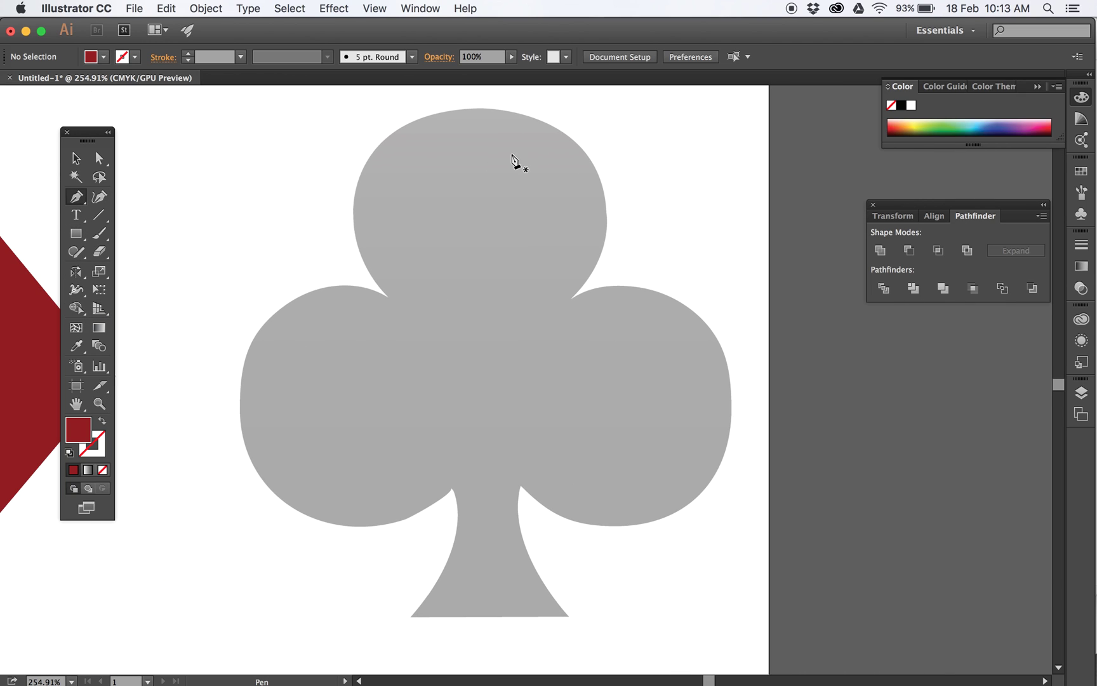
left_click(475, 108)
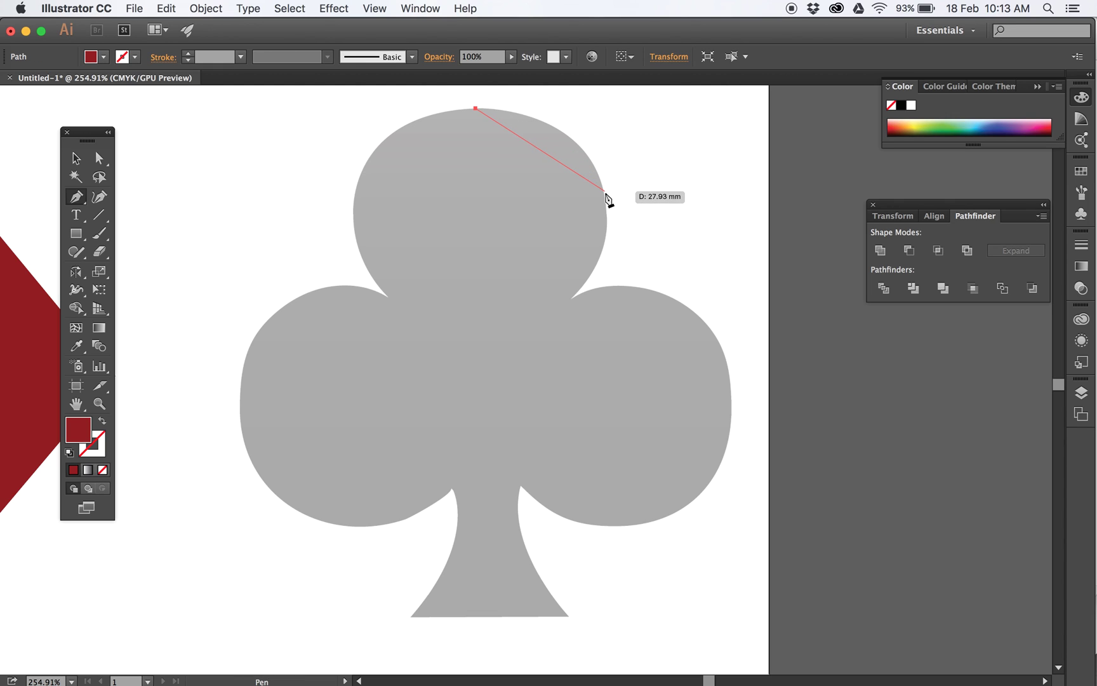
left_click_drag(605, 197, 630, 290)
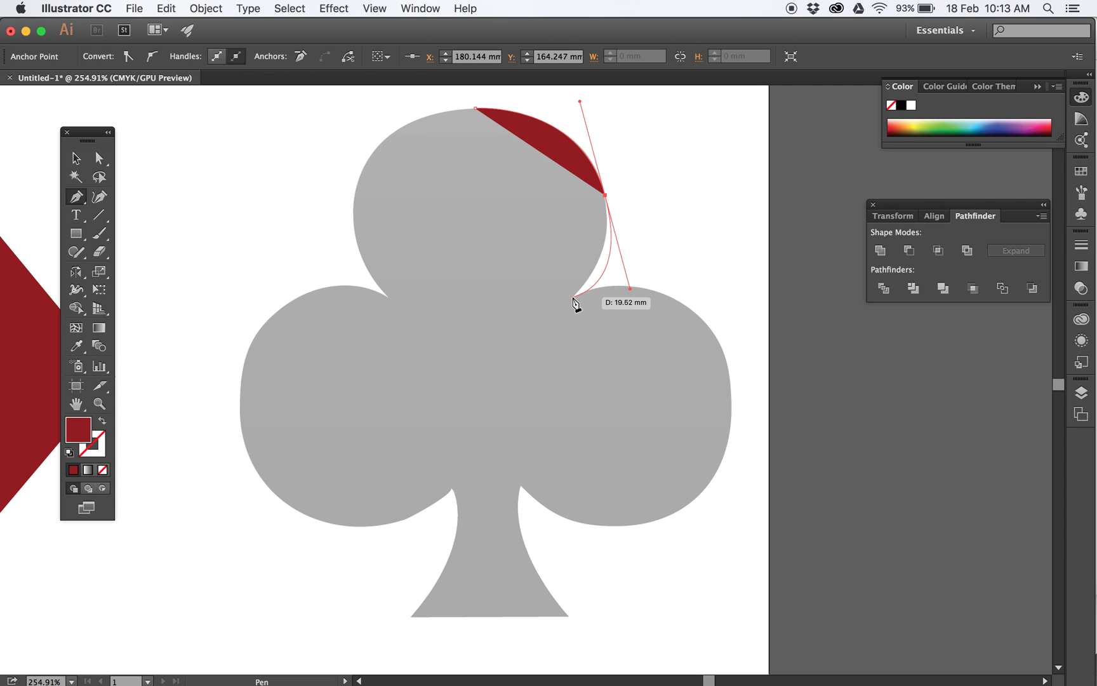
left_click(607, 207)
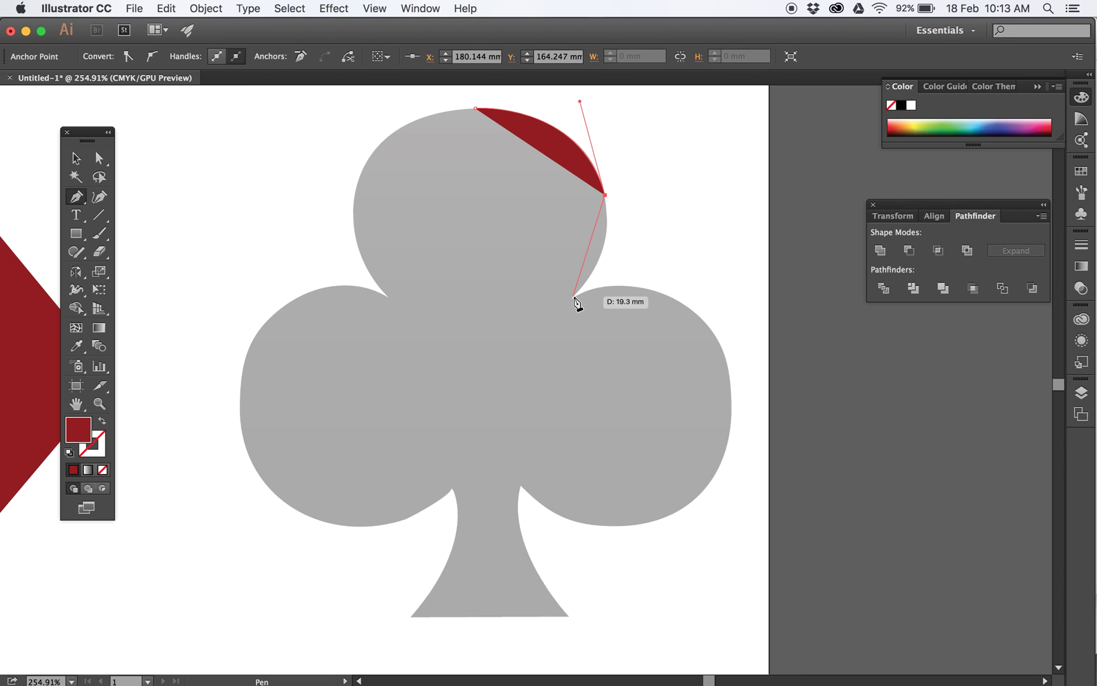
left_click_drag(575, 299, 522, 344)
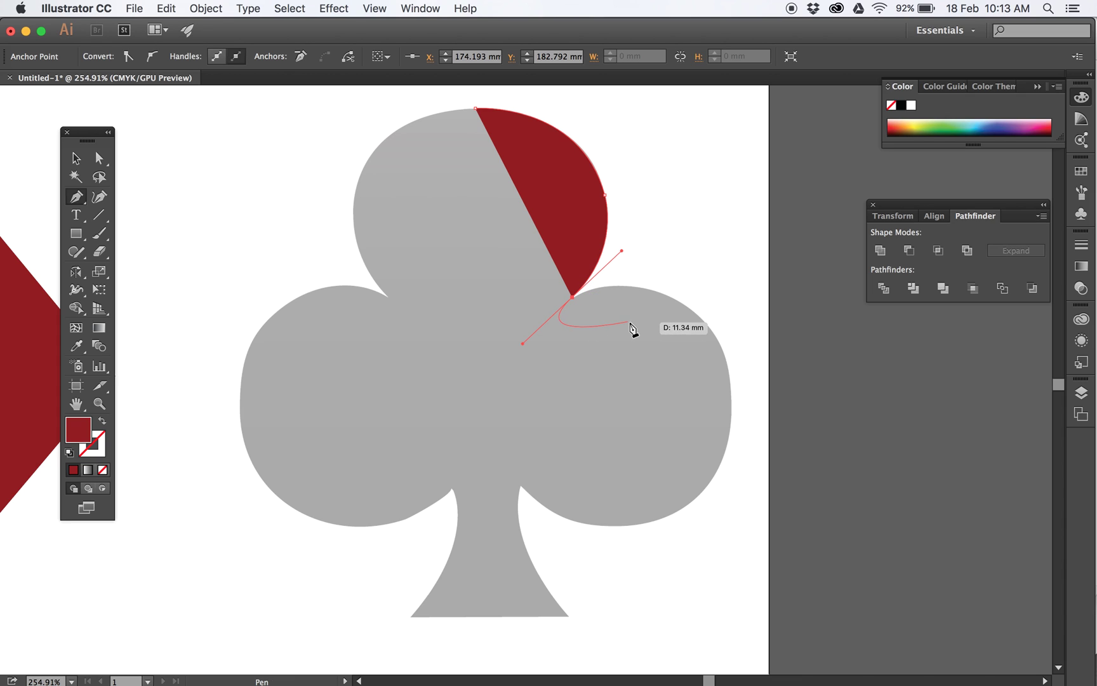
left_click(572, 297)
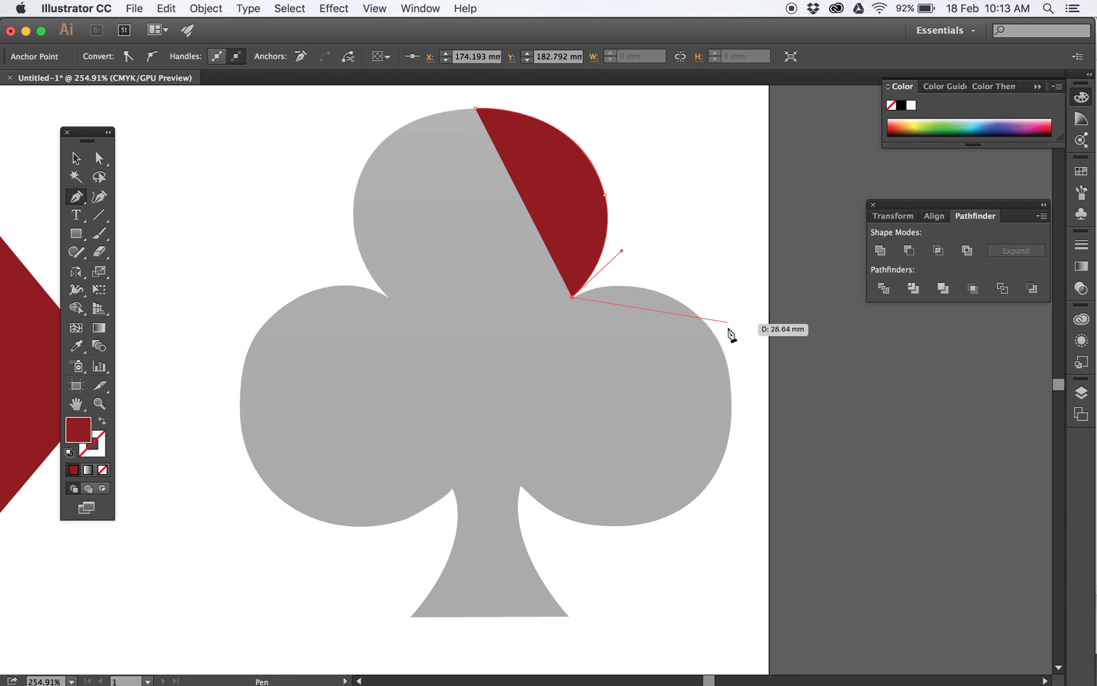
left_click_drag(727, 367, 768, 489)
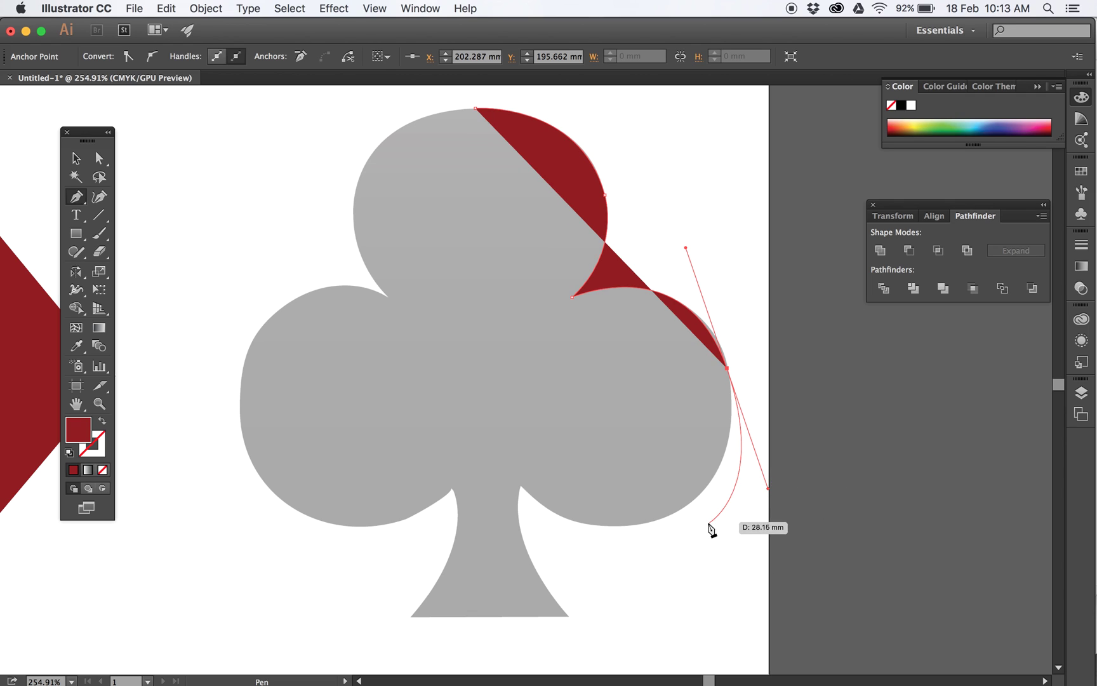
- Show only the outline and trace under the right lobe and down the stem to its base
left_click(101, 423)
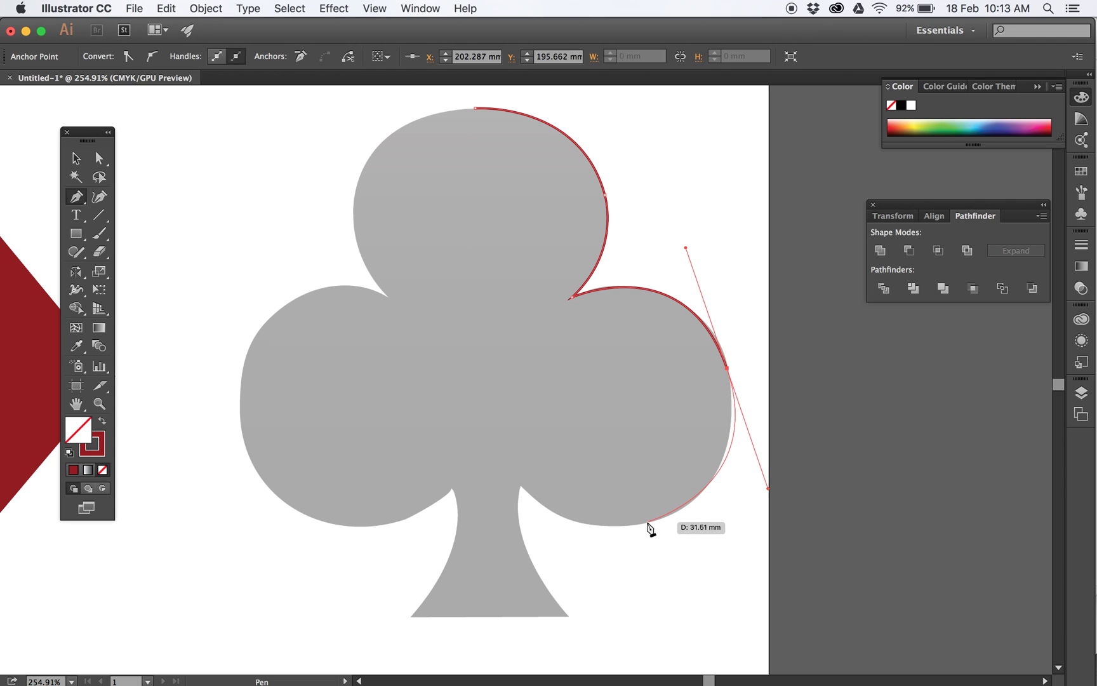
left_click(608, 527)
left_click_drag(608, 528, 570, 524)
left_click_drag(520, 485, 485, 453)
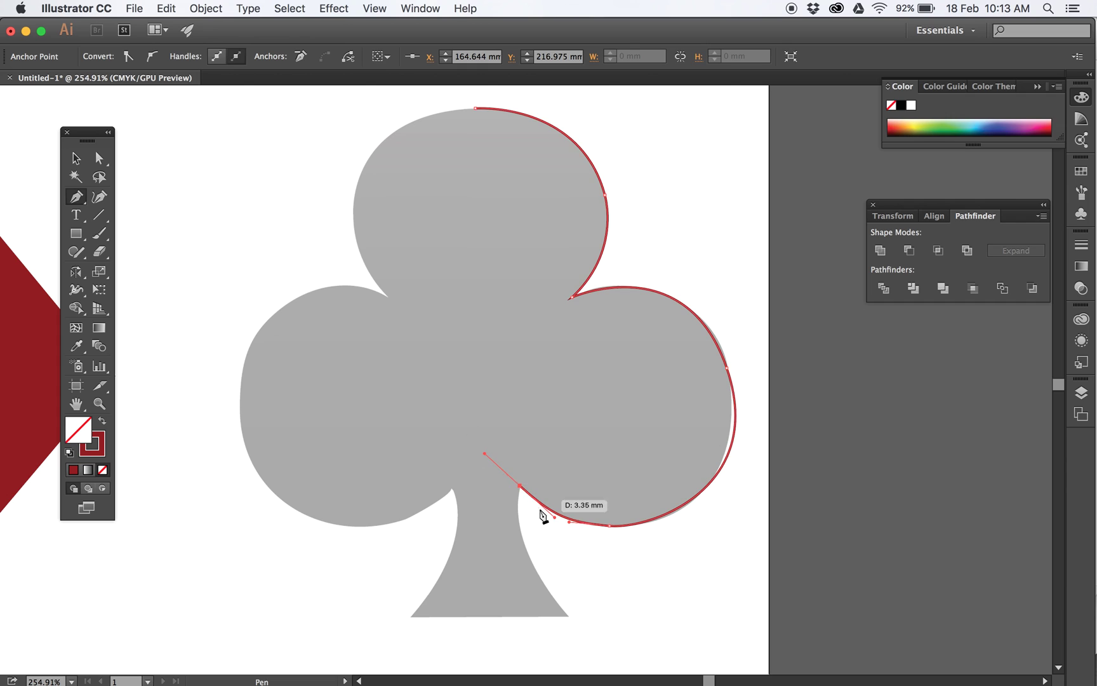
left_click_drag(567, 614, 631, 582)
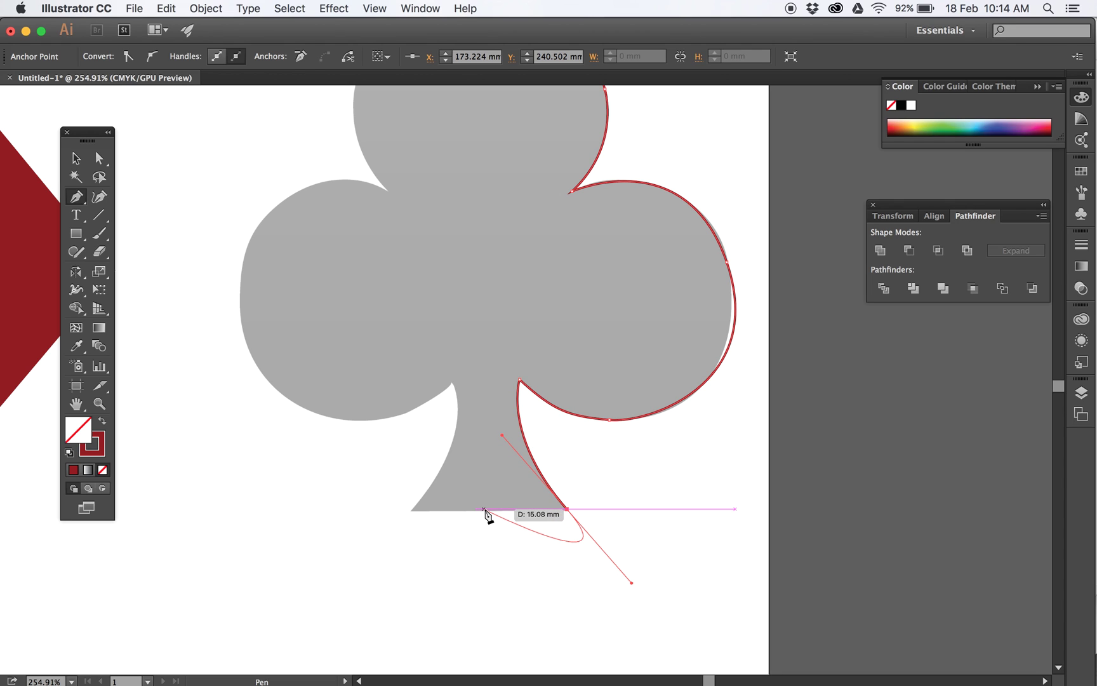
left_click(568, 509)
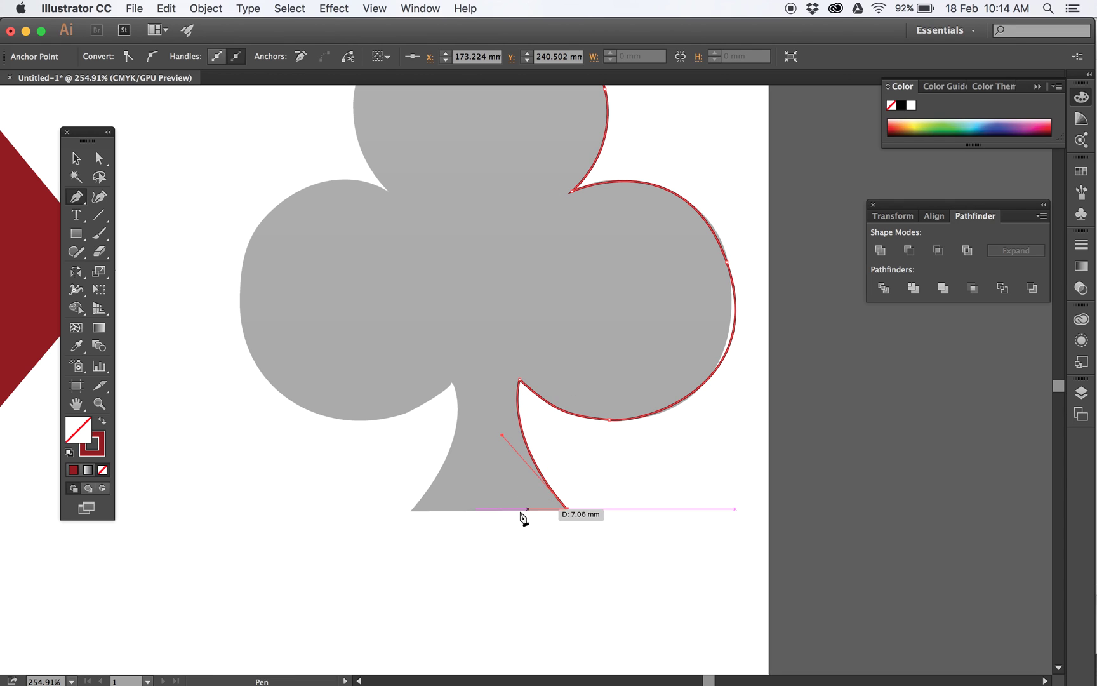
left_click(487, 509)
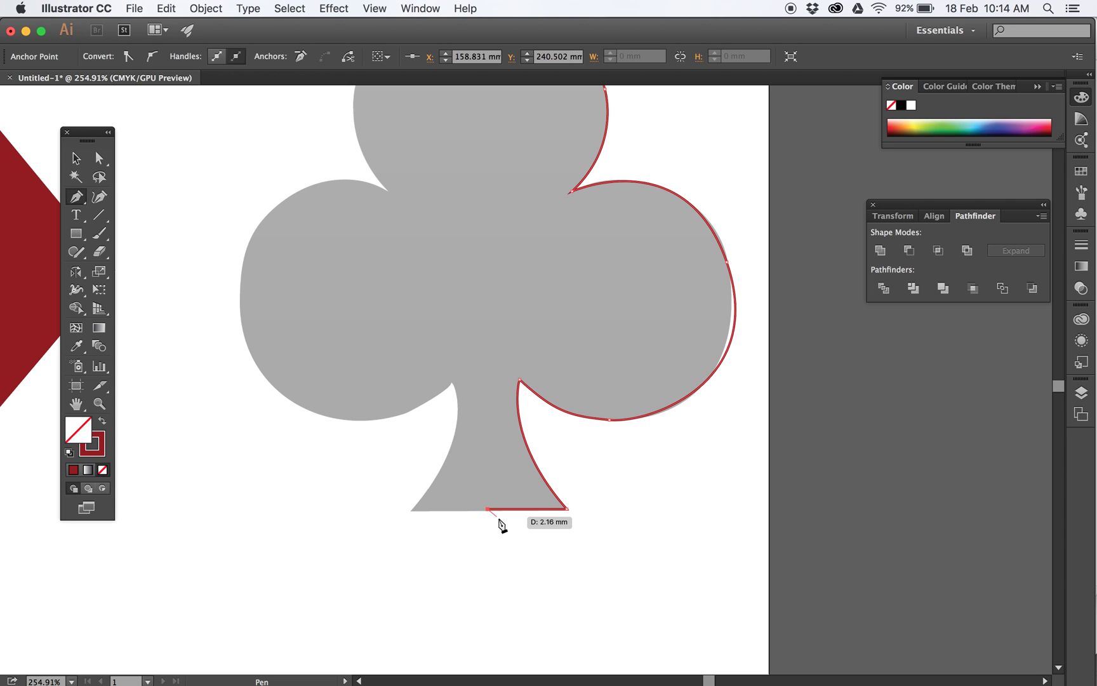
key("Escape")
- Drag the right lobe anchor's handles to fit the grey edge, then select the whole half-club path
left_click(100, 160)
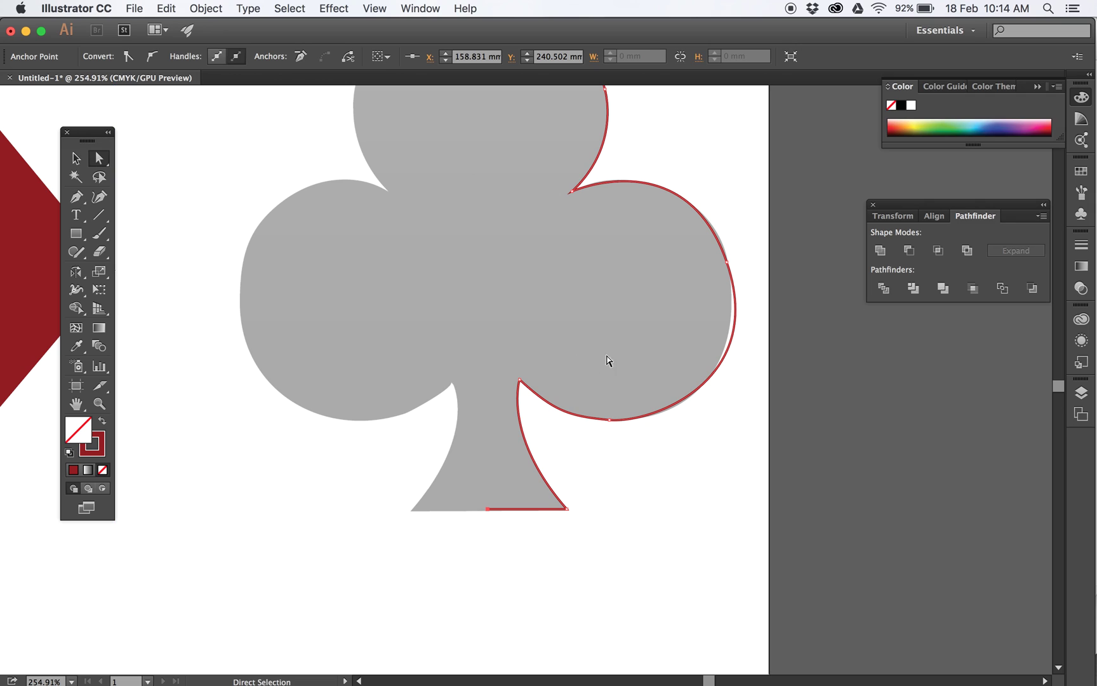
left_click(724, 264)
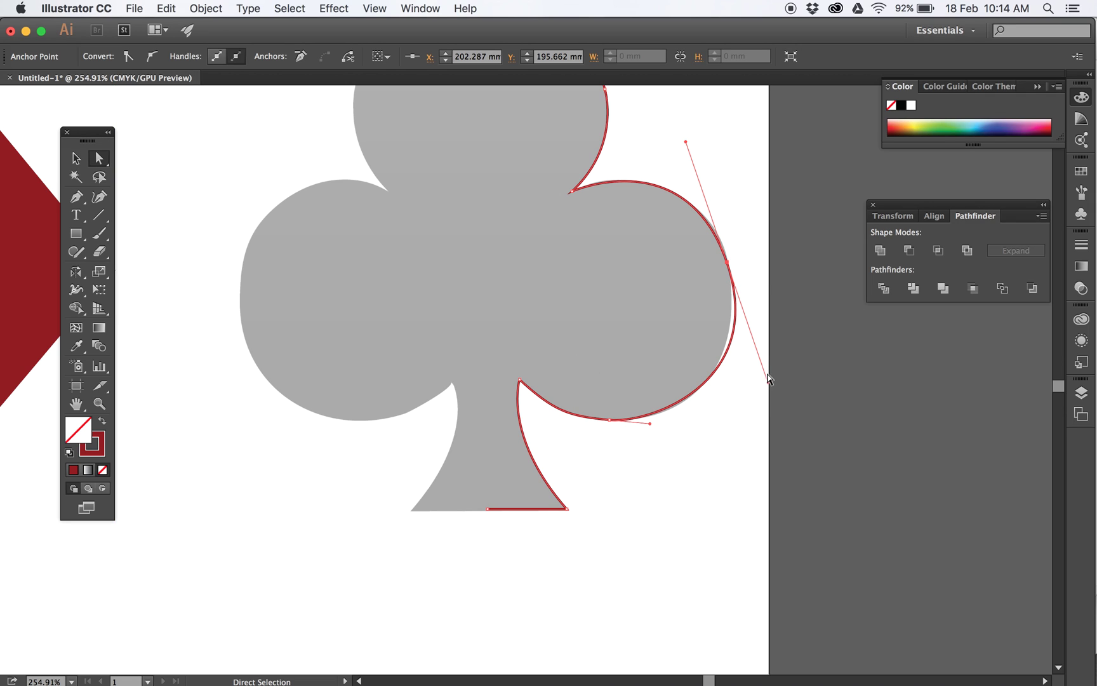
left_click(761, 259)
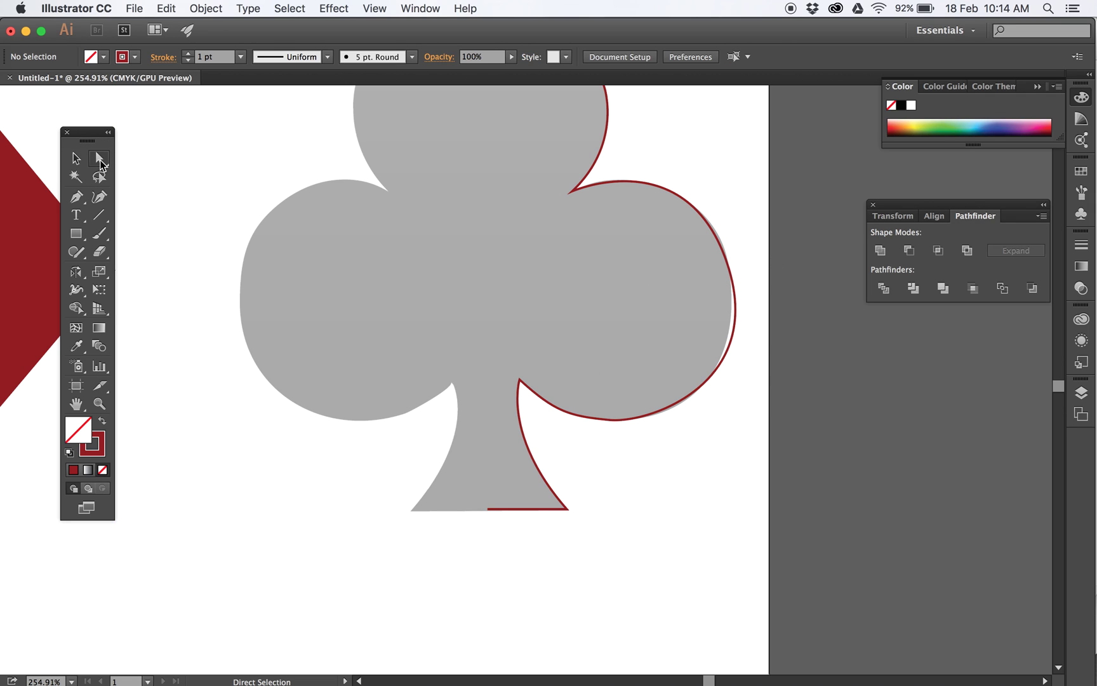
left_click(735, 304)
left_click(727, 263)
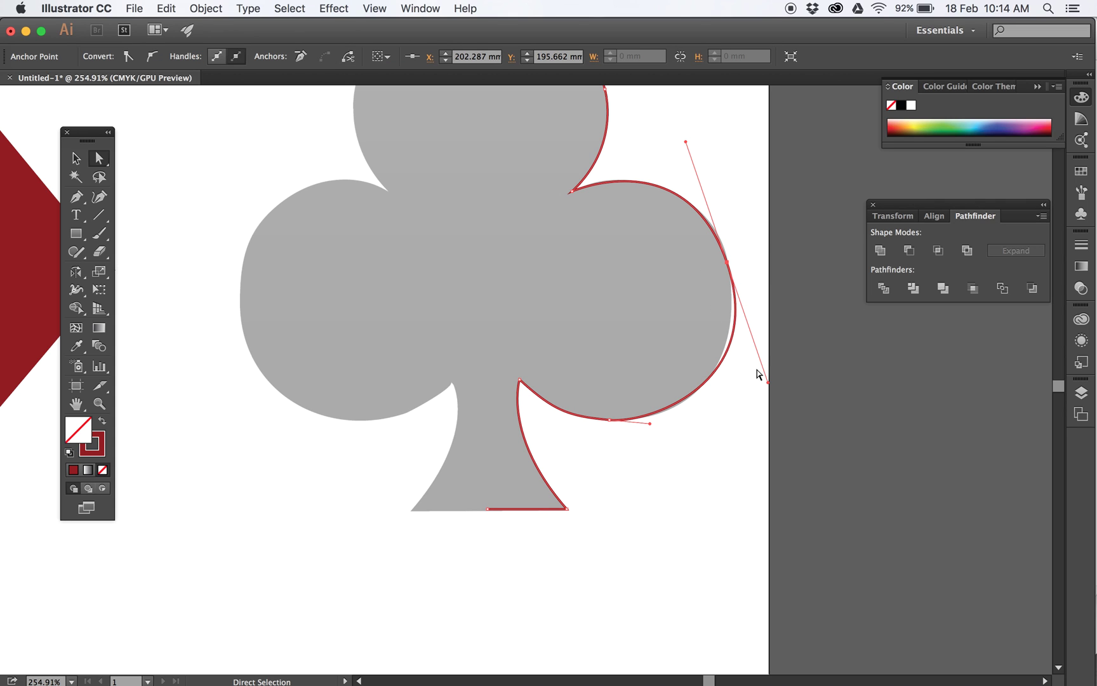
left_click_drag(767, 382, 759, 395)
left_click_drag(698, 137, 703, 148)
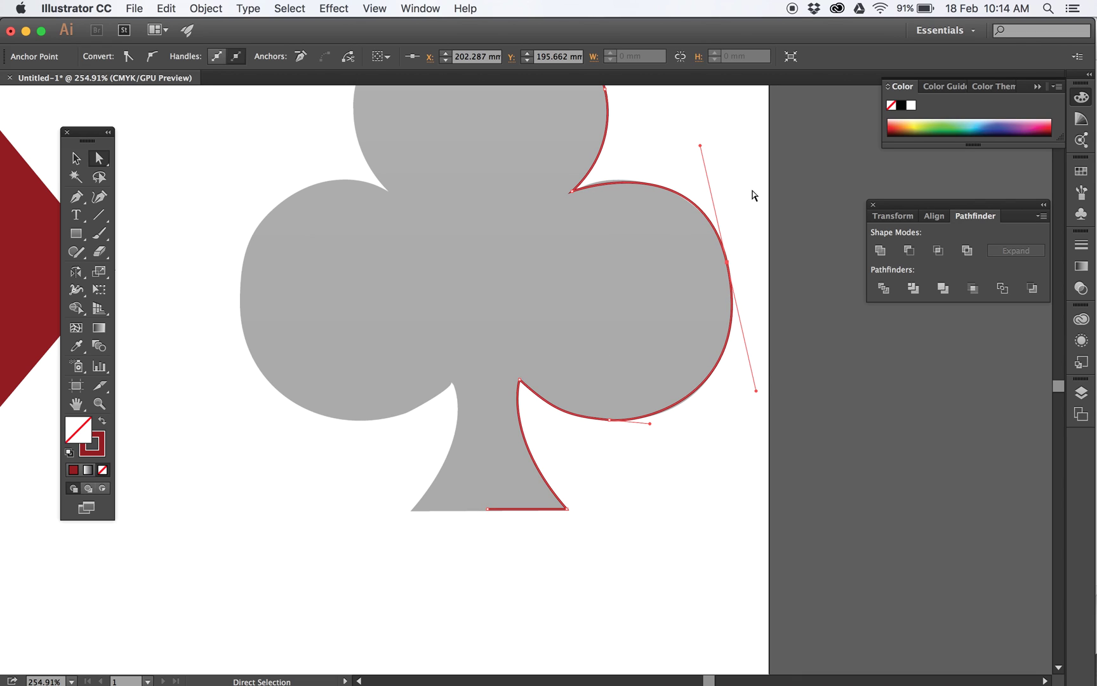
left_click(76, 158)
left_click(610, 611)
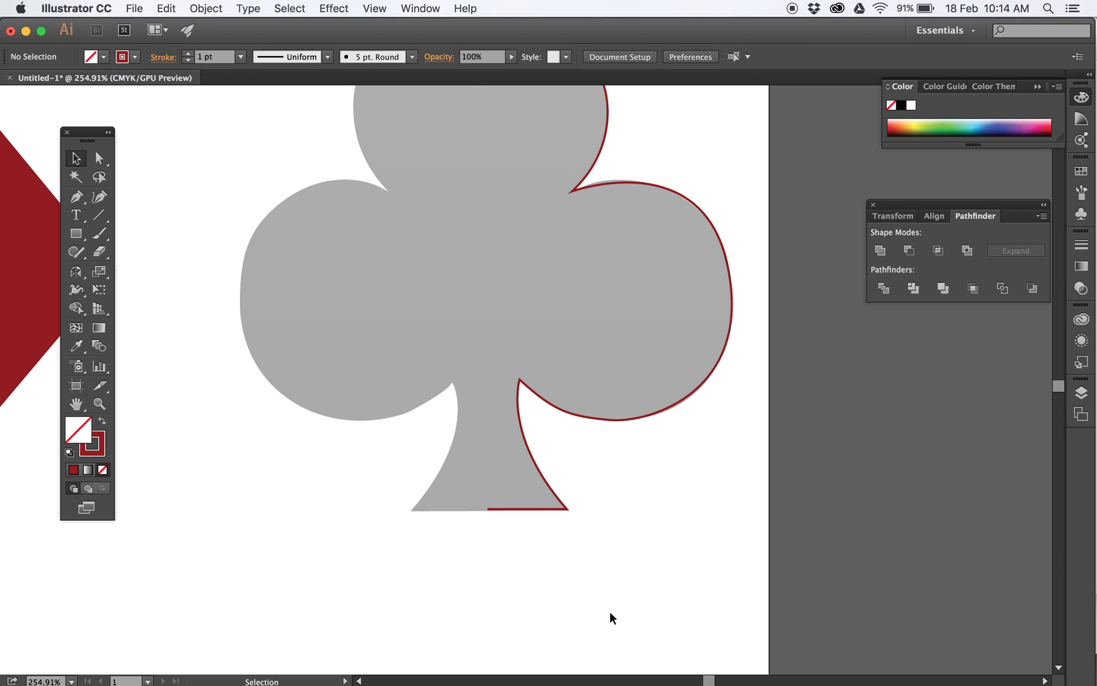
left_click_drag(617, 445, 358, 438)
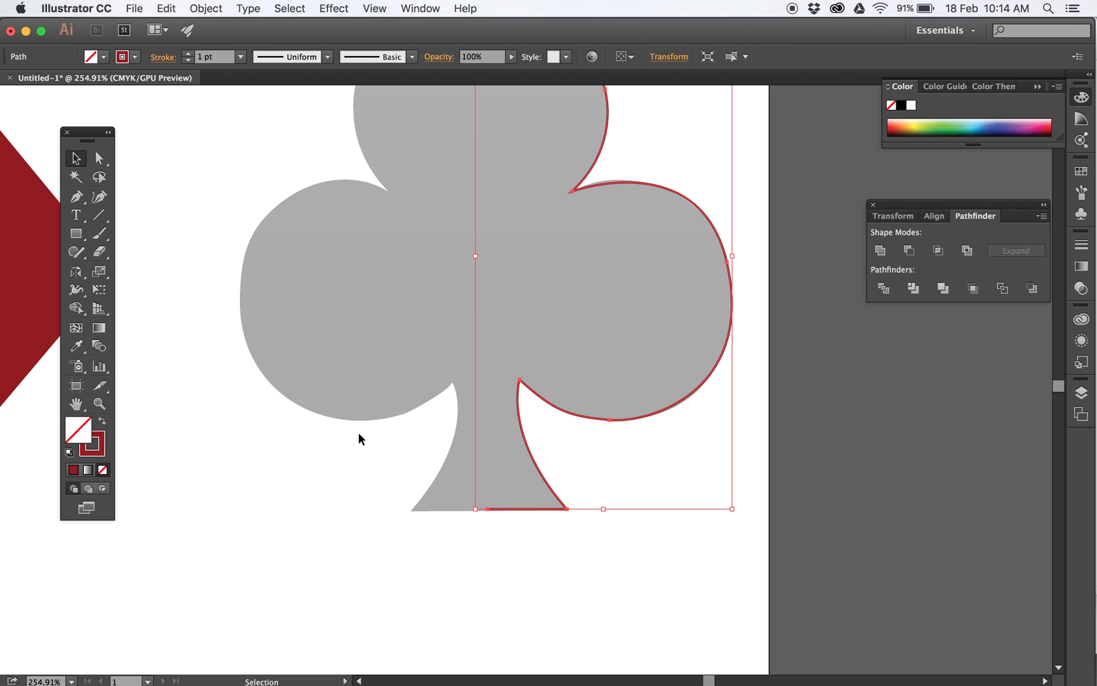
- Fill the half-club red and move a vertically mirrored copy to the club's left side
left_click(101, 424)
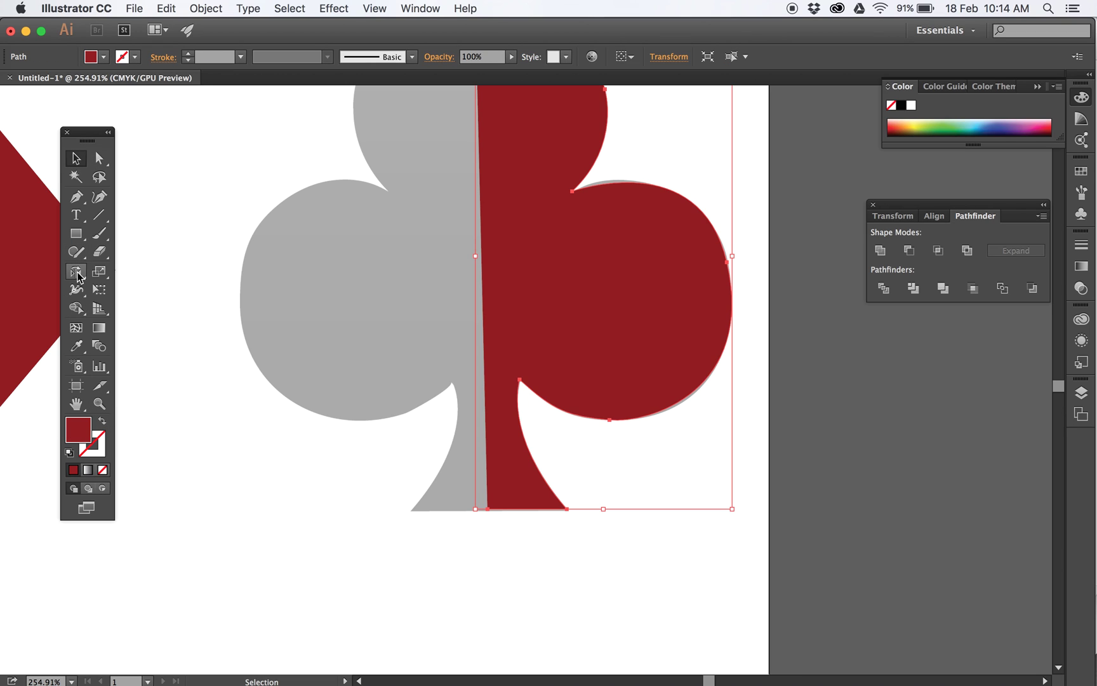
double_click(76, 275)
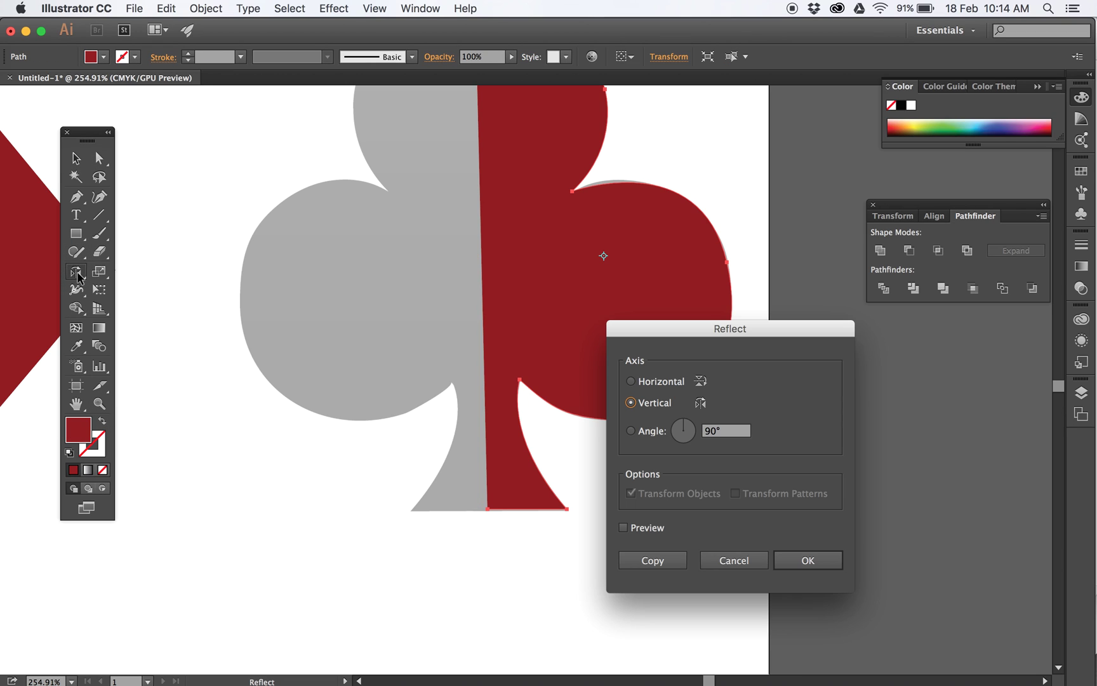
left_click(651, 559)
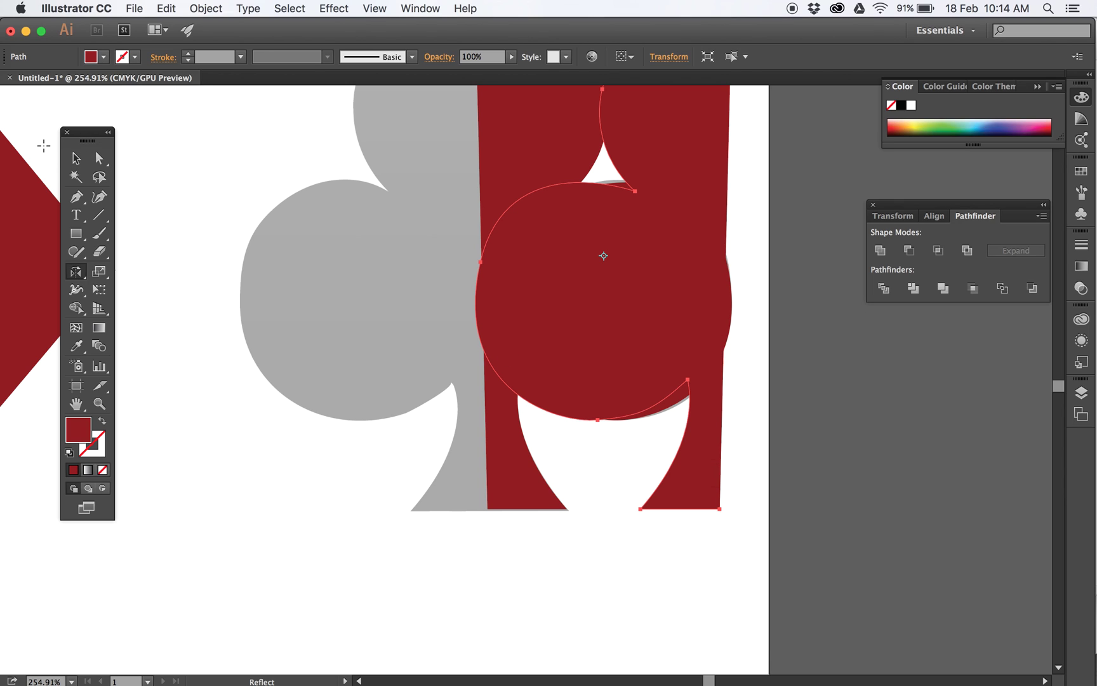
key("v")
key("super+minus")
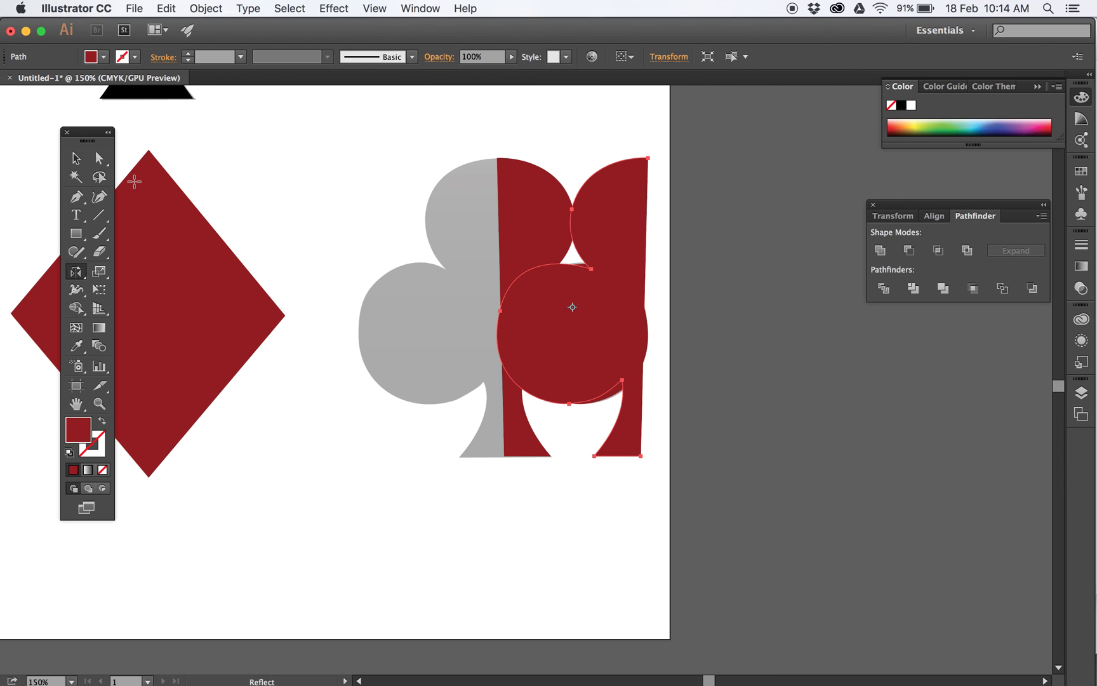
left_click(75, 158)
left_click_drag(613, 221, 383, 243)
- Move the left half against the right half and drag the stem-bottom anchor to close the gap
left_click(98, 158)
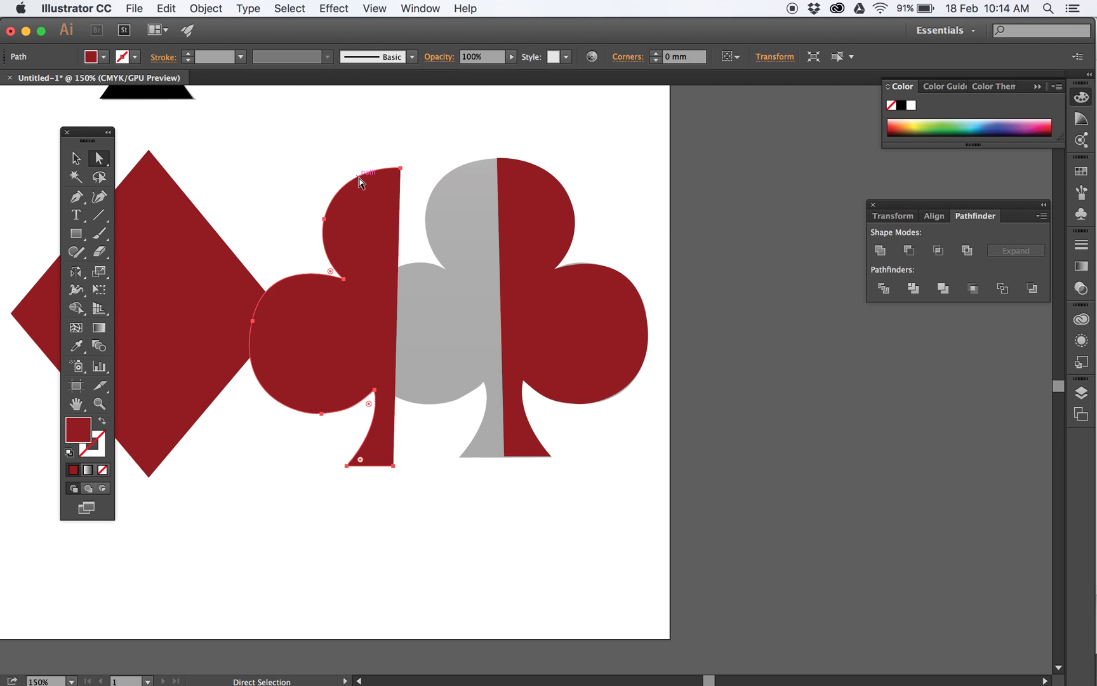
left_click_drag(400, 176, 499, 165)
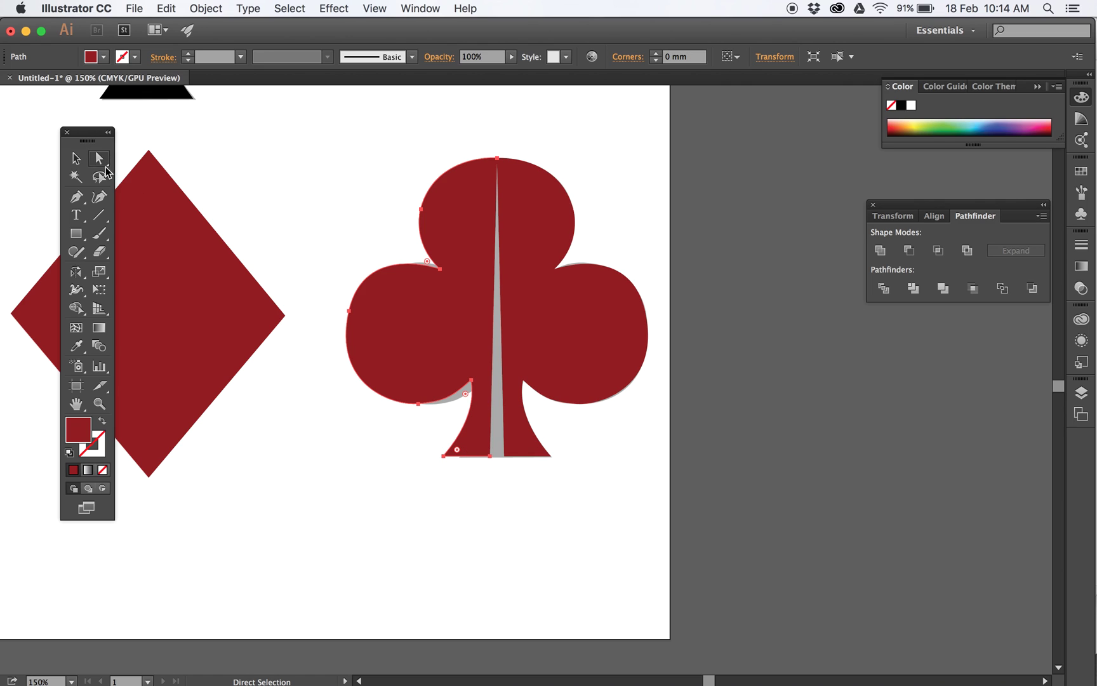
left_click(482, 487)
left_click(490, 457)
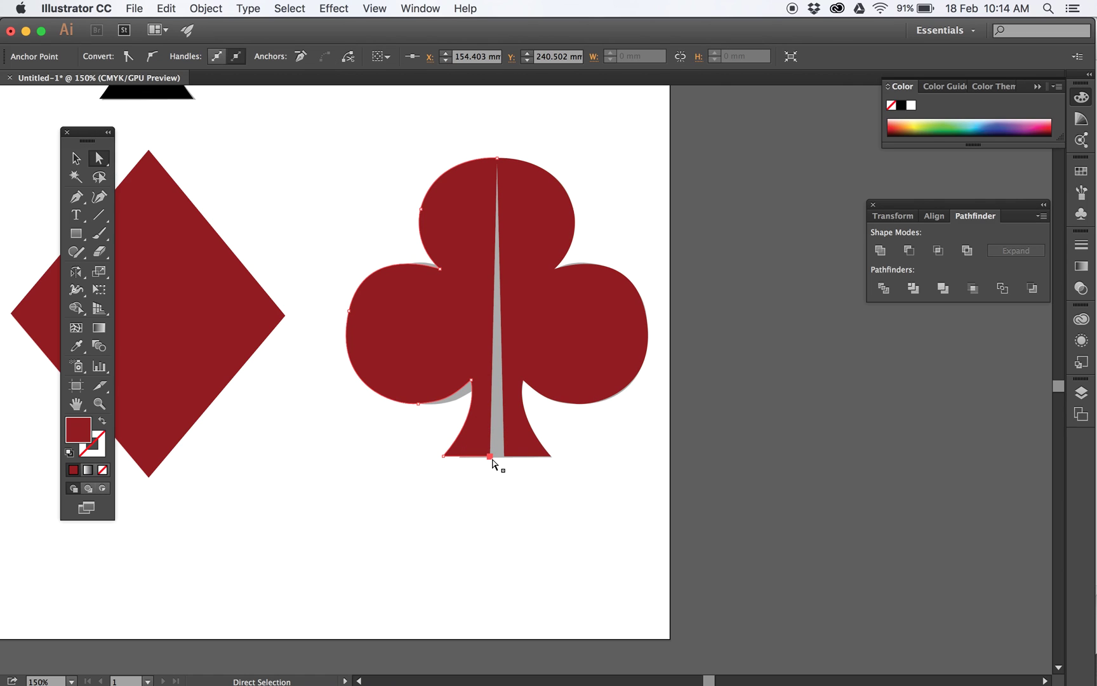
left_click_drag(492, 459, 507, 460)
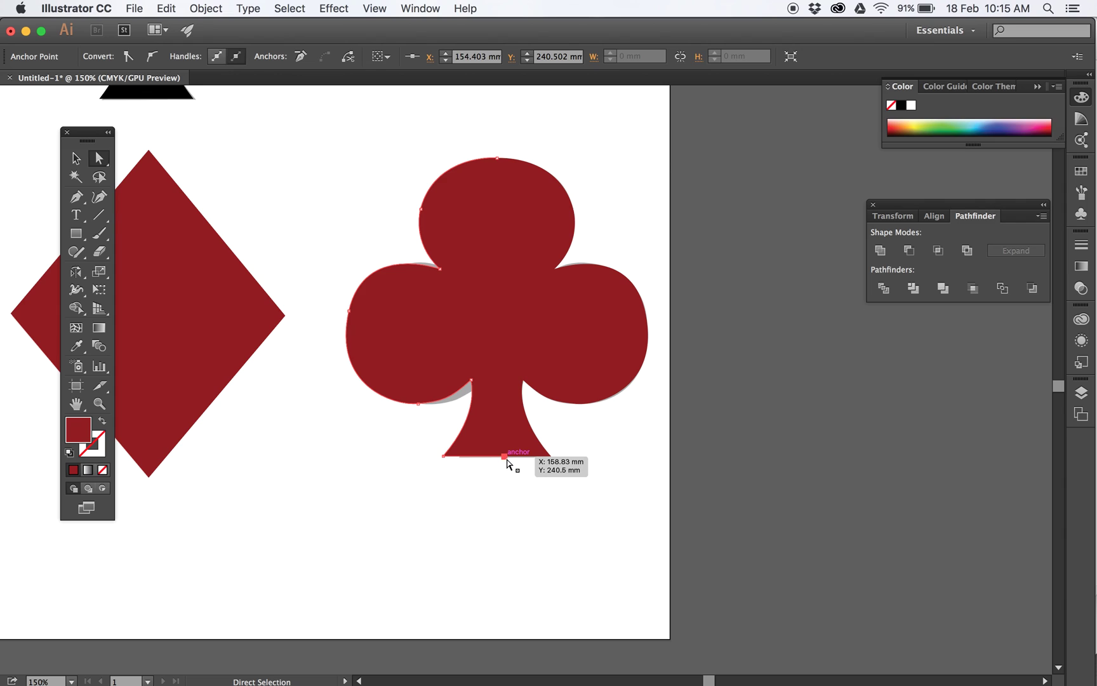
- Merge both club halves into one shape with Shape Builder and show it as an outline
left_click(75, 158)
left_click_drag(438, 125, 621, 330)
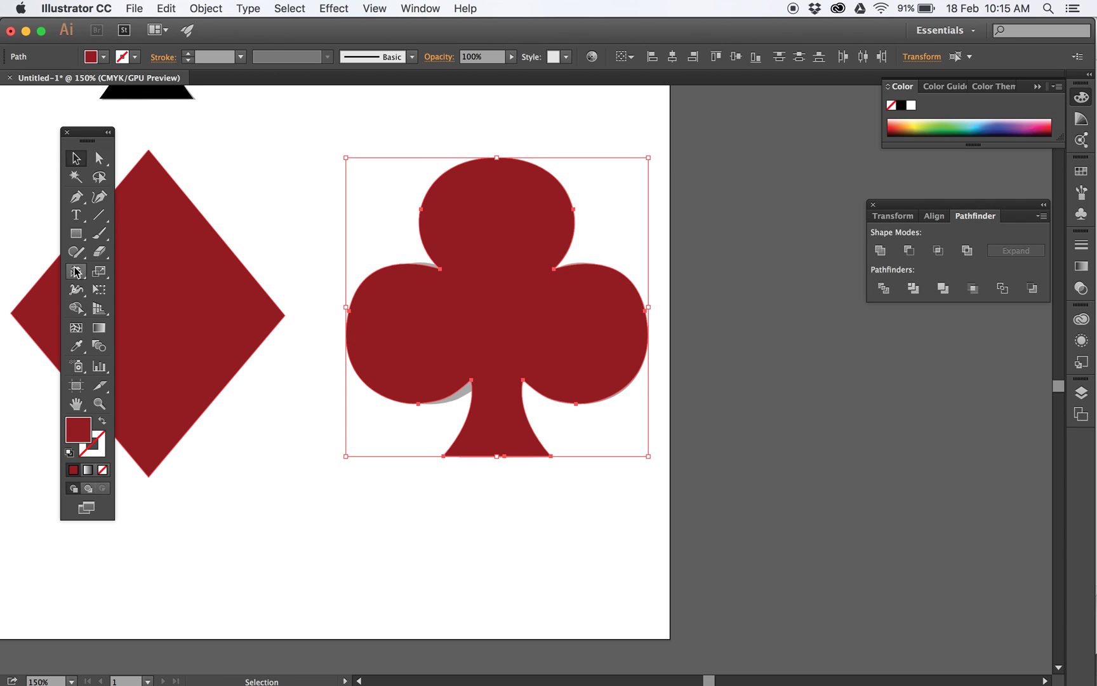
left_click(76, 309)
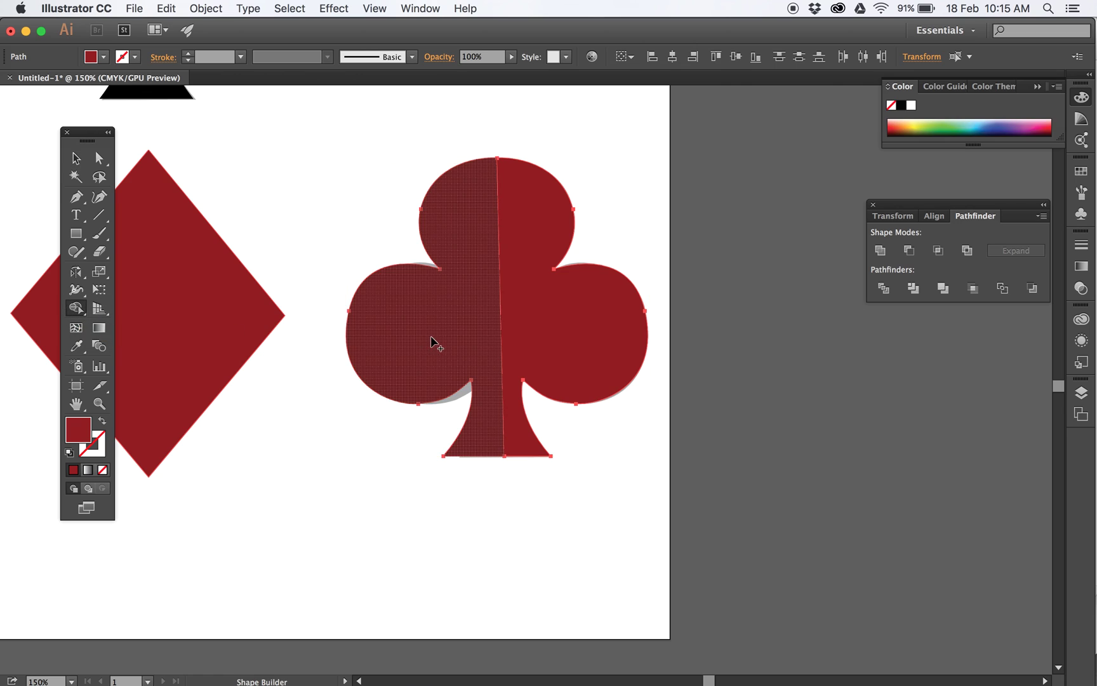
left_click_drag(440, 343, 550, 338)
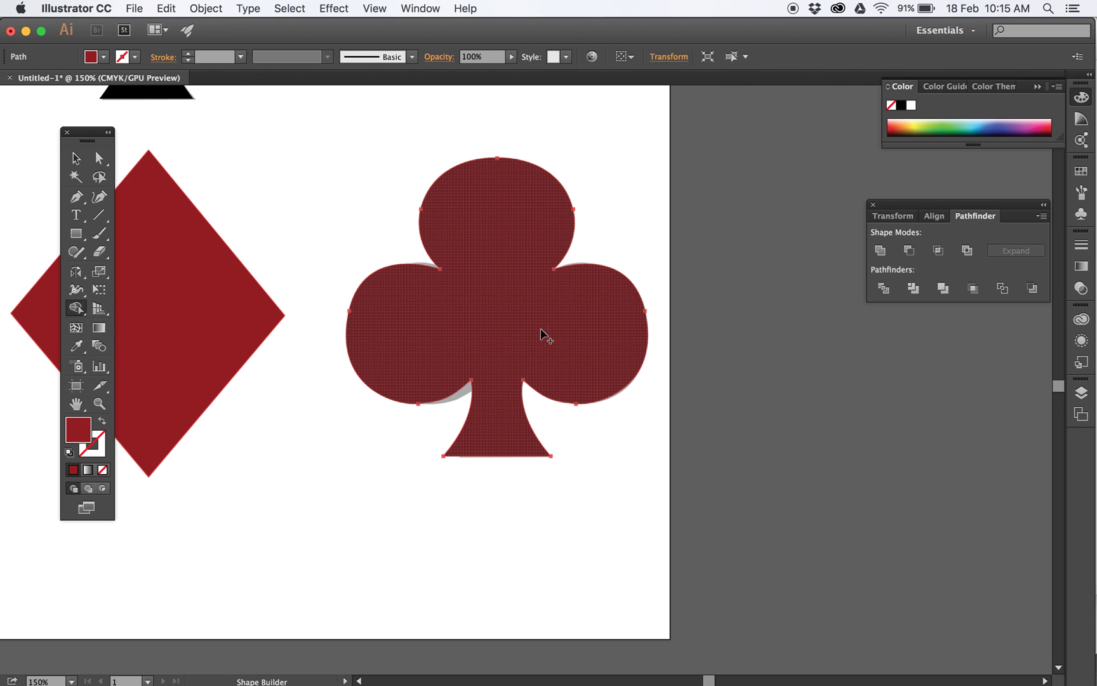
left_click(99, 158)
left_click(407, 420)
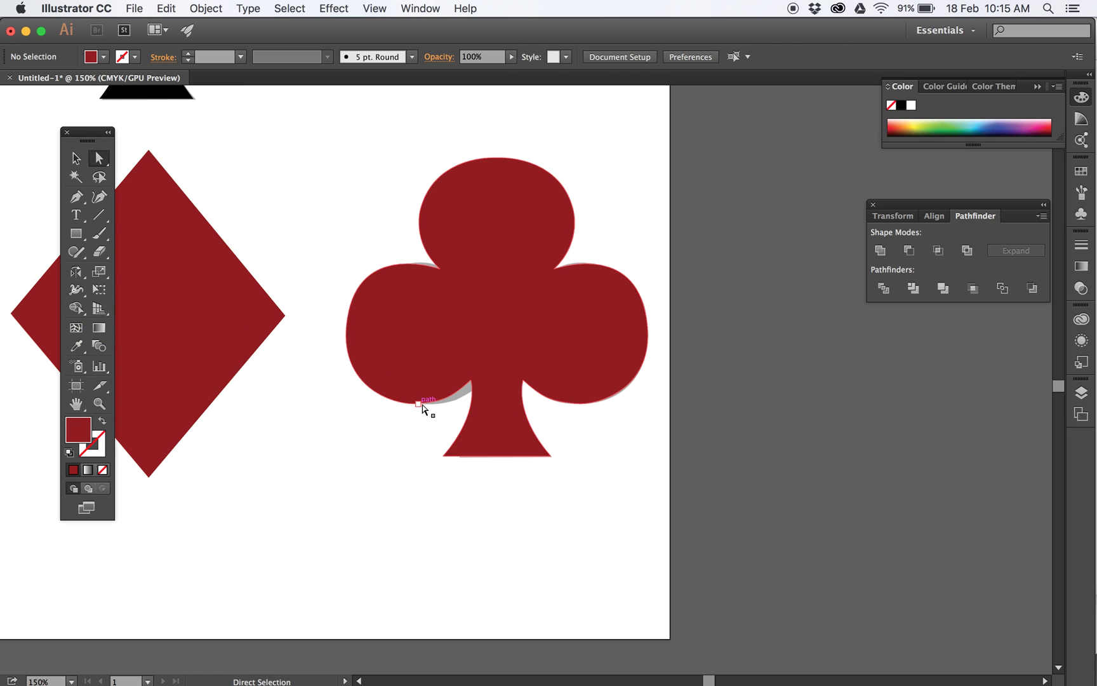
left_click(402, 340)
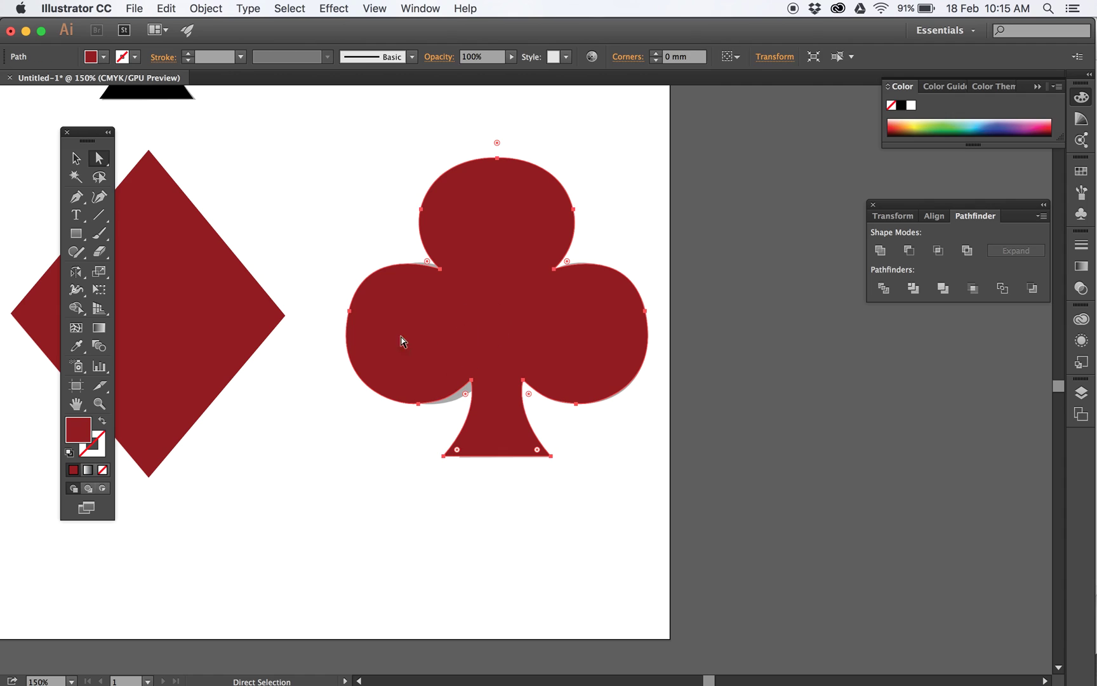
left_click(103, 423)
- Nudge the left lobe, notch and stem anchors onto the grey template's edges
left_click(330, 280)
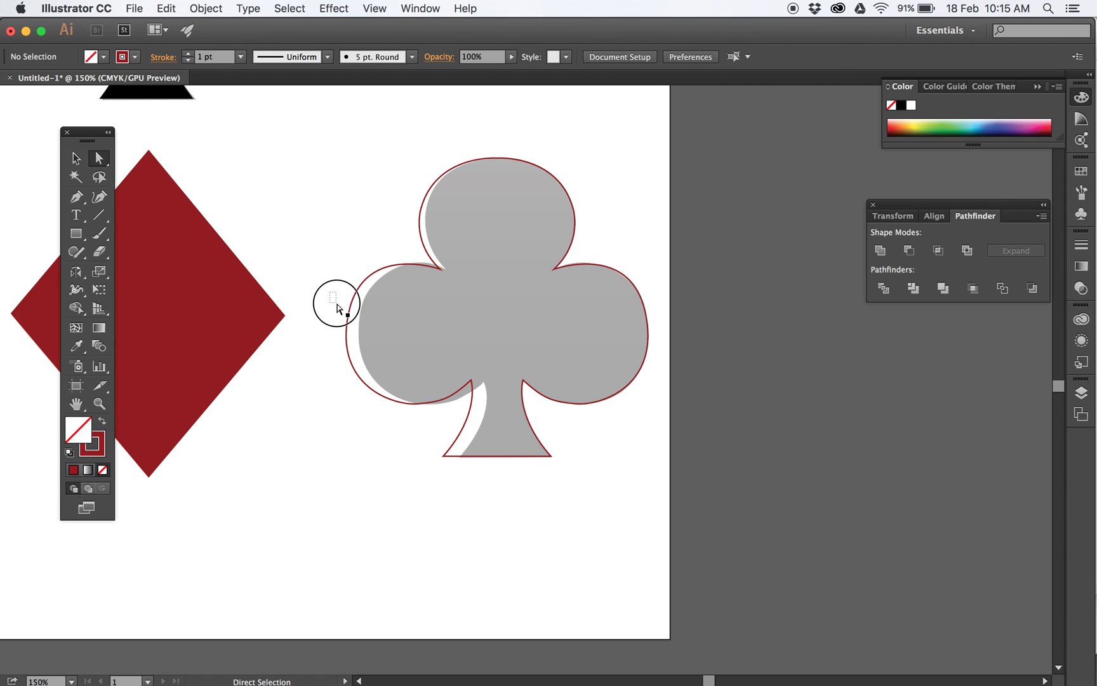
left_click(350, 311)
left_click_drag(349, 311, 362, 308)
left_click_drag(442, 275, 450, 275)
left_click_drag(421, 210, 427, 203)
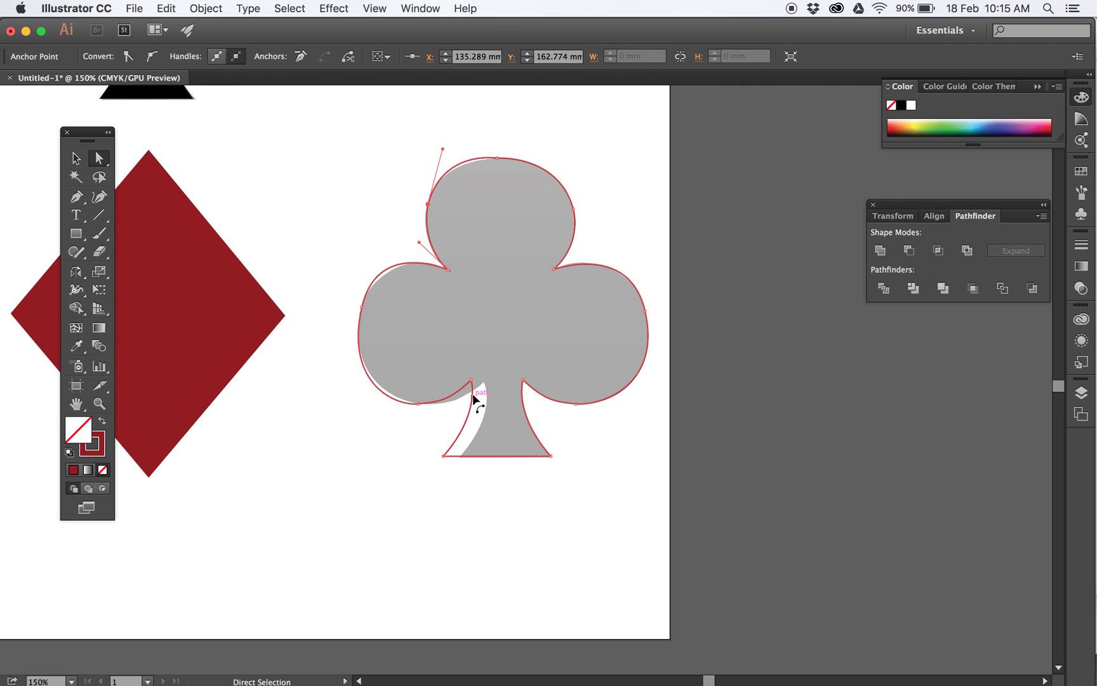
left_click_drag(473, 382, 484, 385)
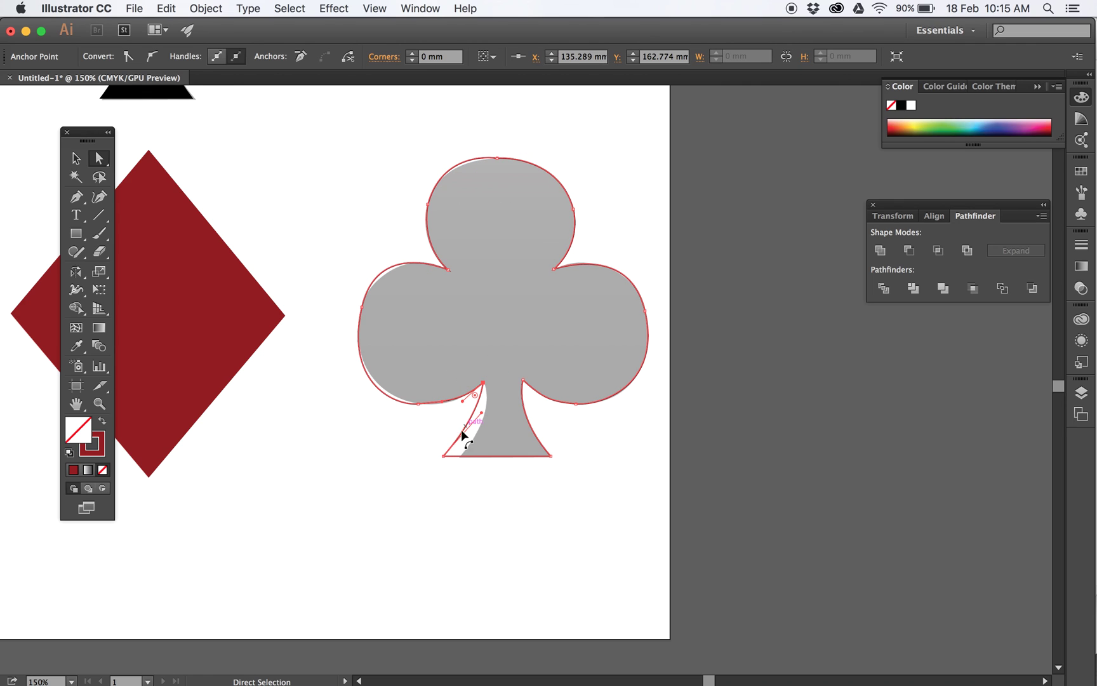
left_click_drag(443, 456, 461, 456)
left_click(75, 158)
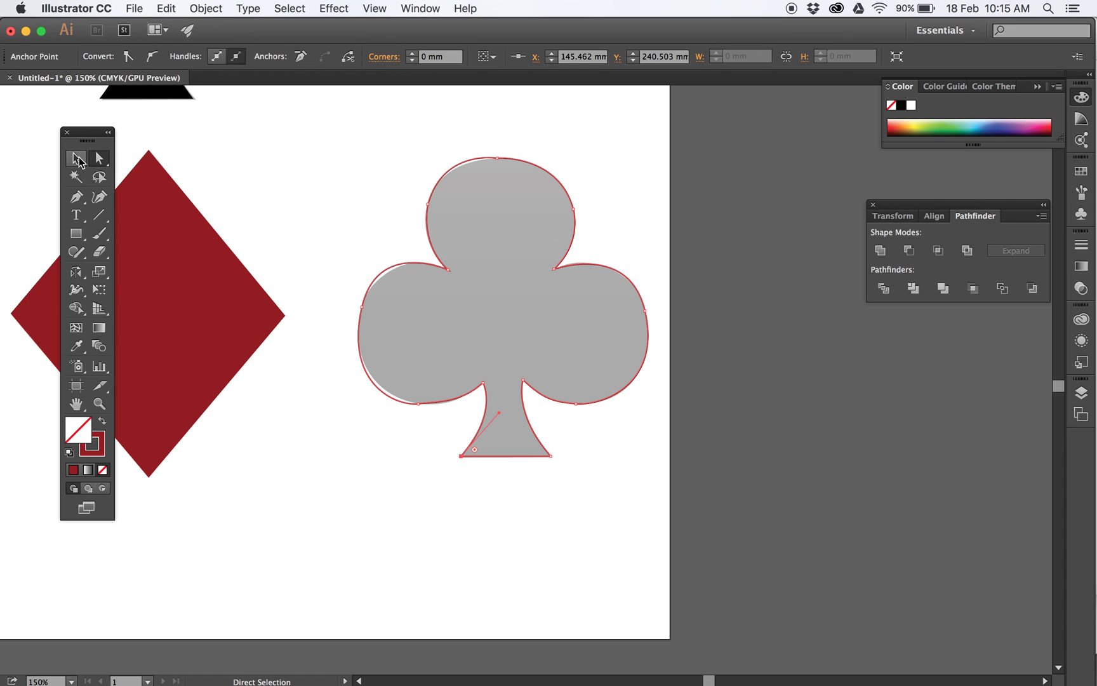
- Fill the club solid black and the diamond bright red FC1224
left_click(526, 245)
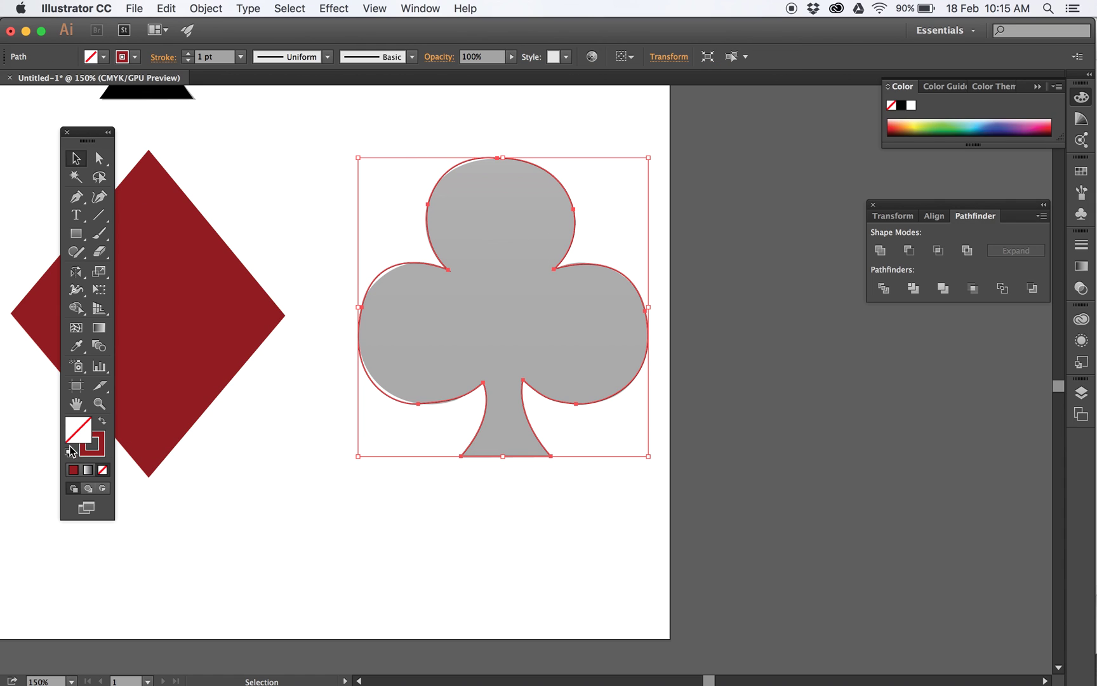
left_click(100, 424)
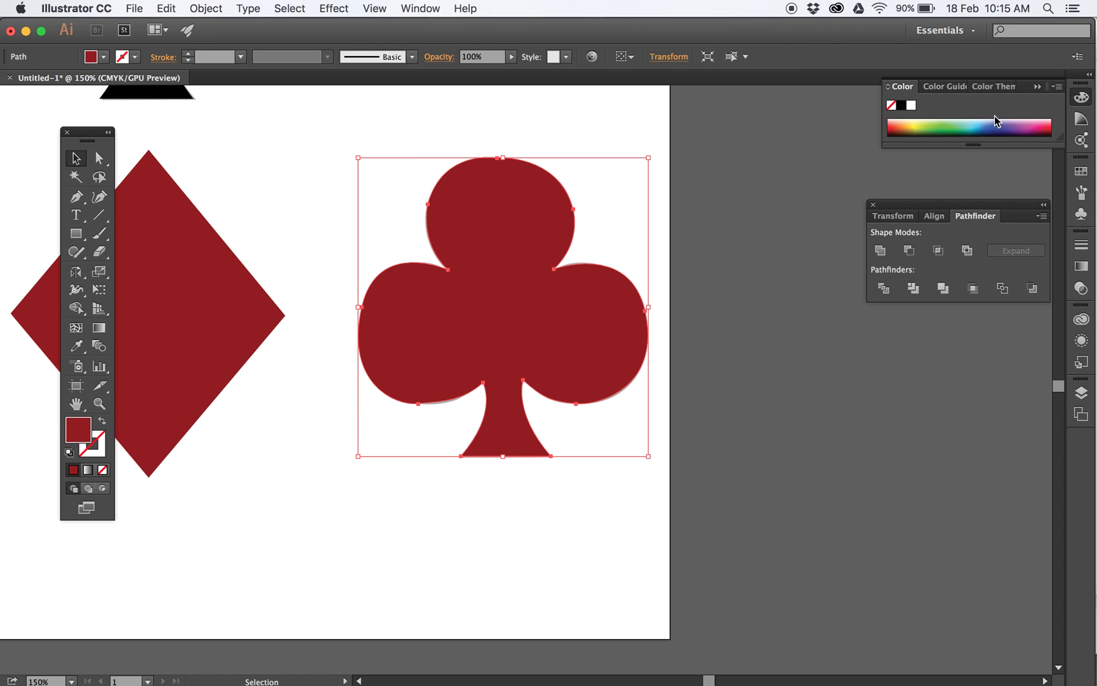
left_click(902, 106)
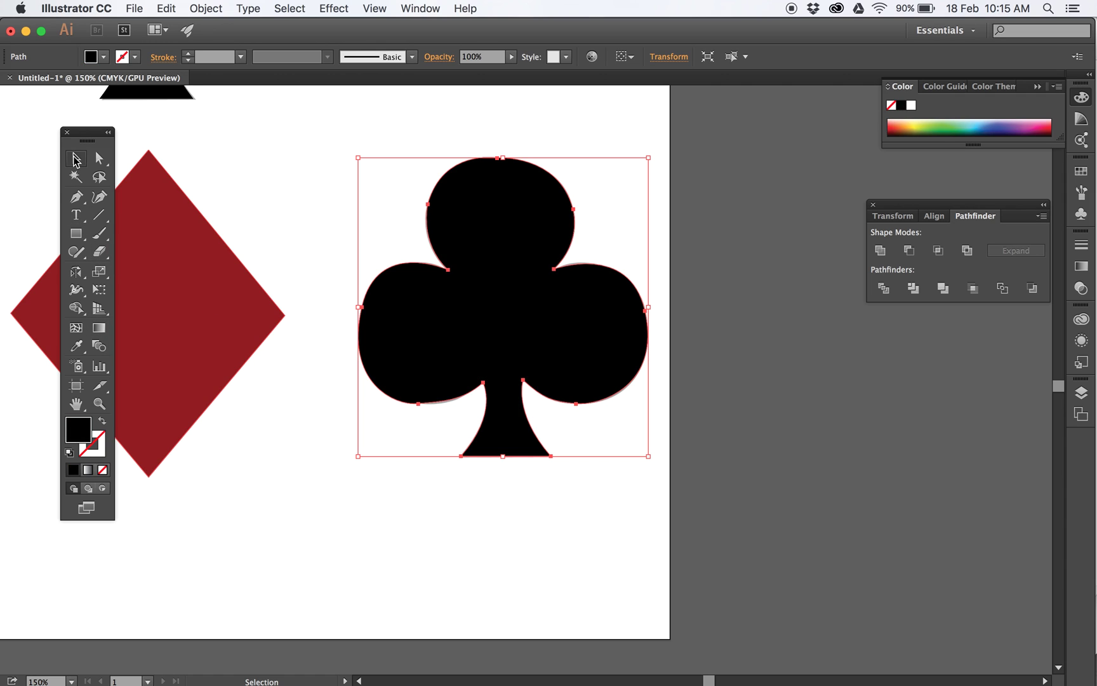
left_click(150, 248)
double_click(77, 429)
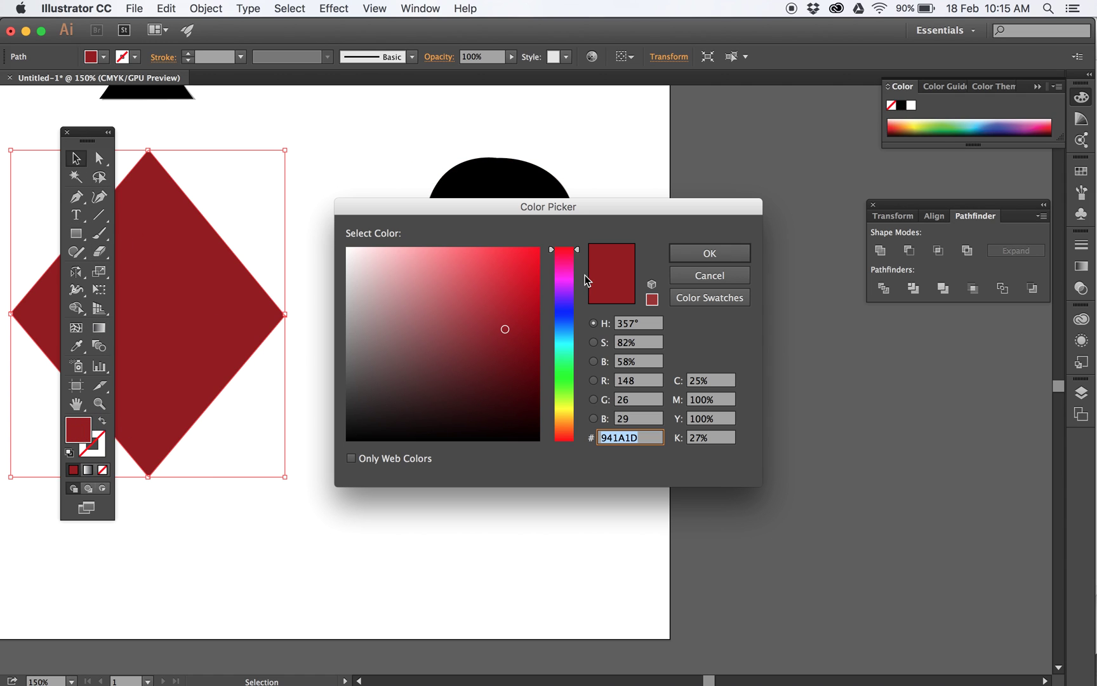
left_click_drag(504, 329, 528, 247)
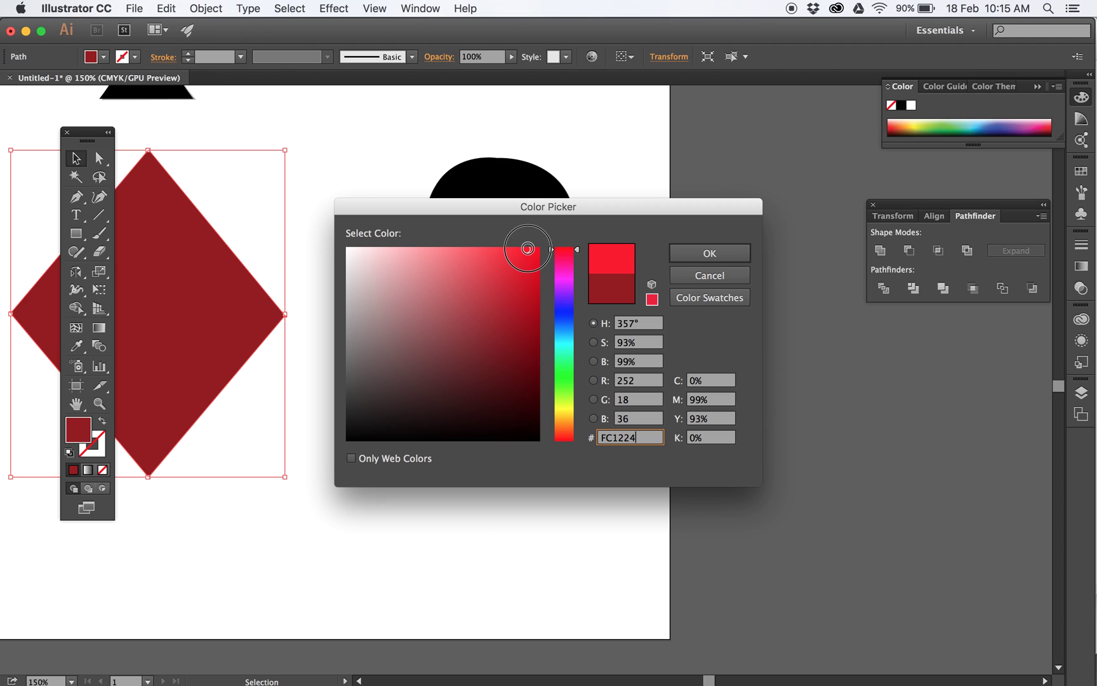
left_click(709, 253)
- Fit the artboard in view and copy the diamond's bright red onto the heart with the Eyedropper
key("a")
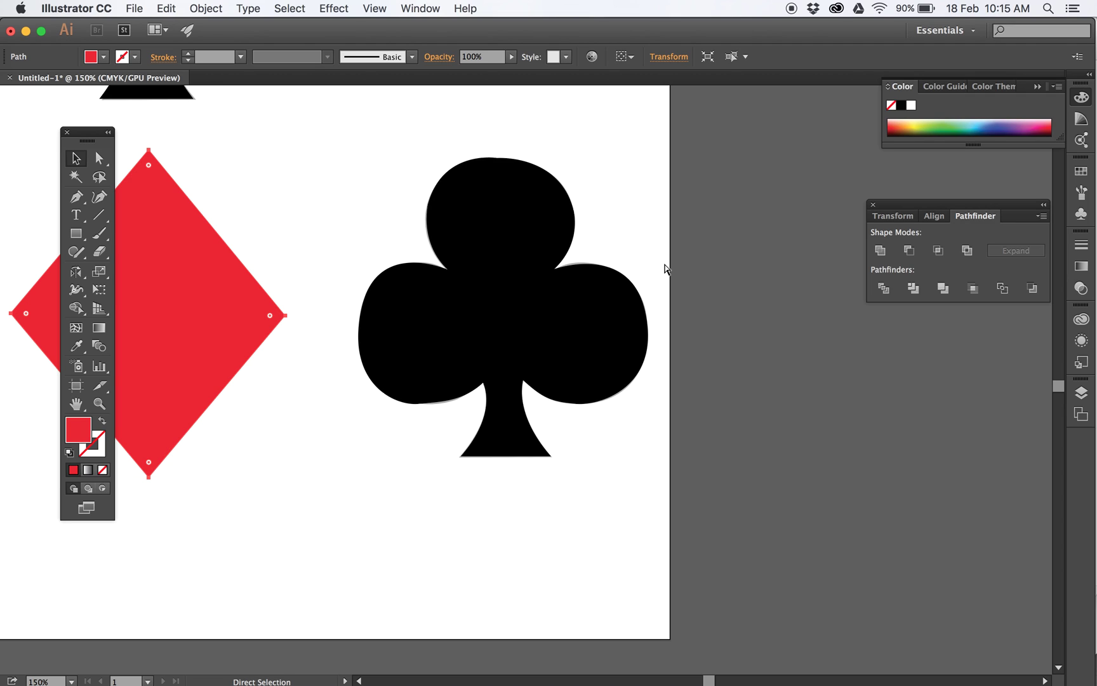
key("super+0")
key("v")
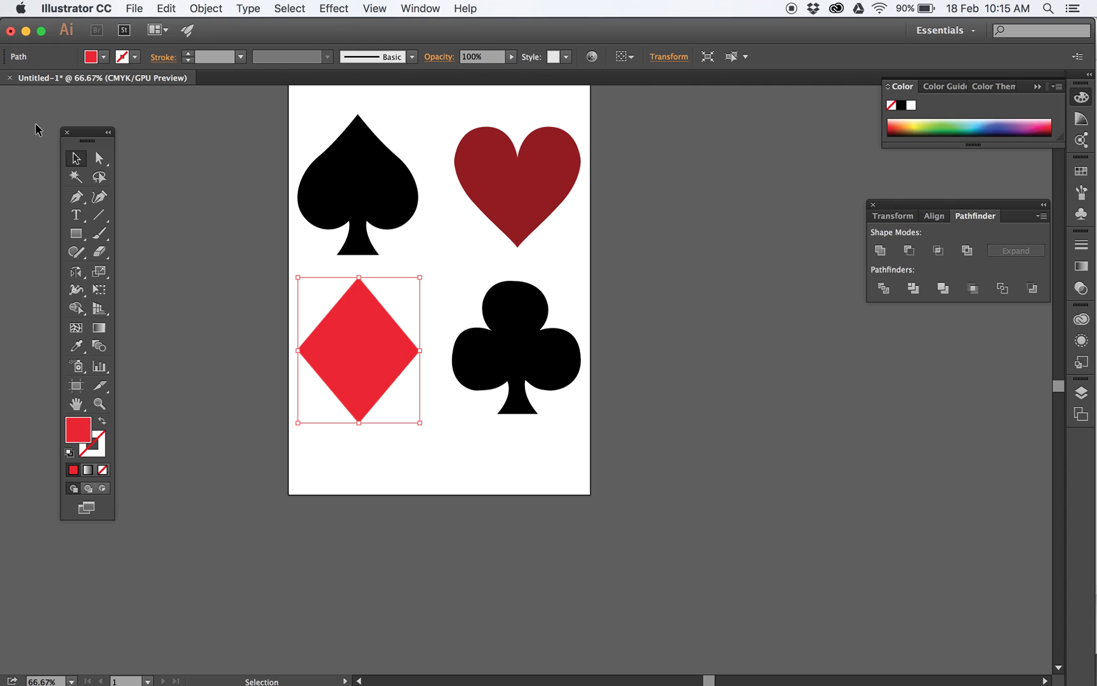
left_click(74, 158)
left_click(539, 179)
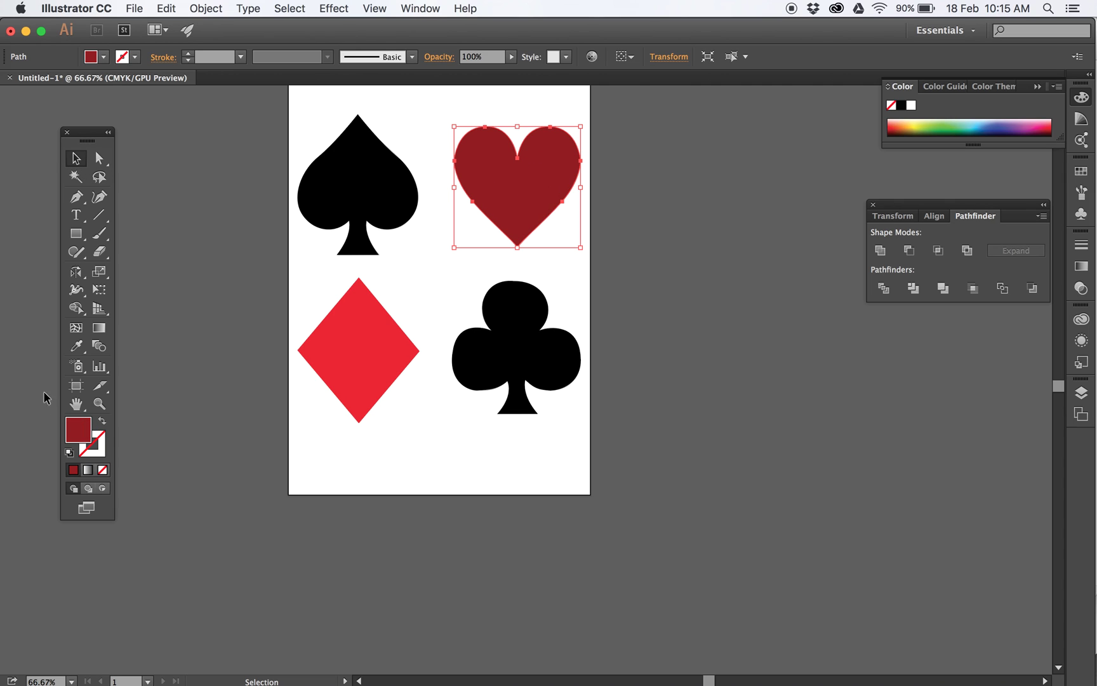
left_click(77, 346)
left_click(388, 345)
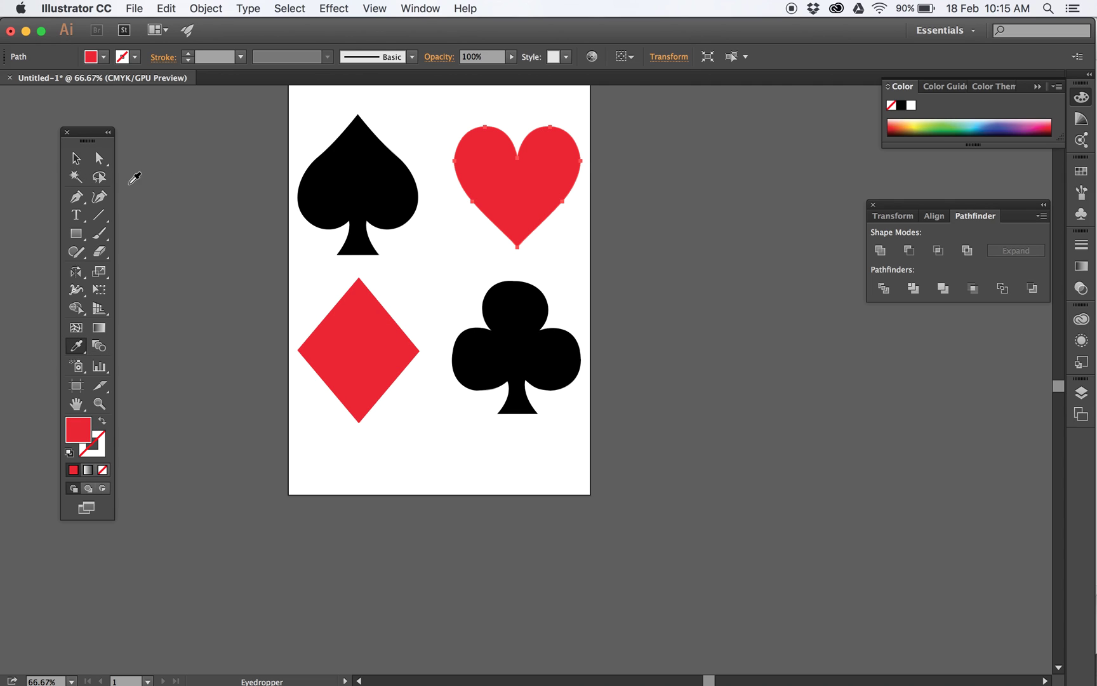
left_click(75, 158)
left_click(440, 267)
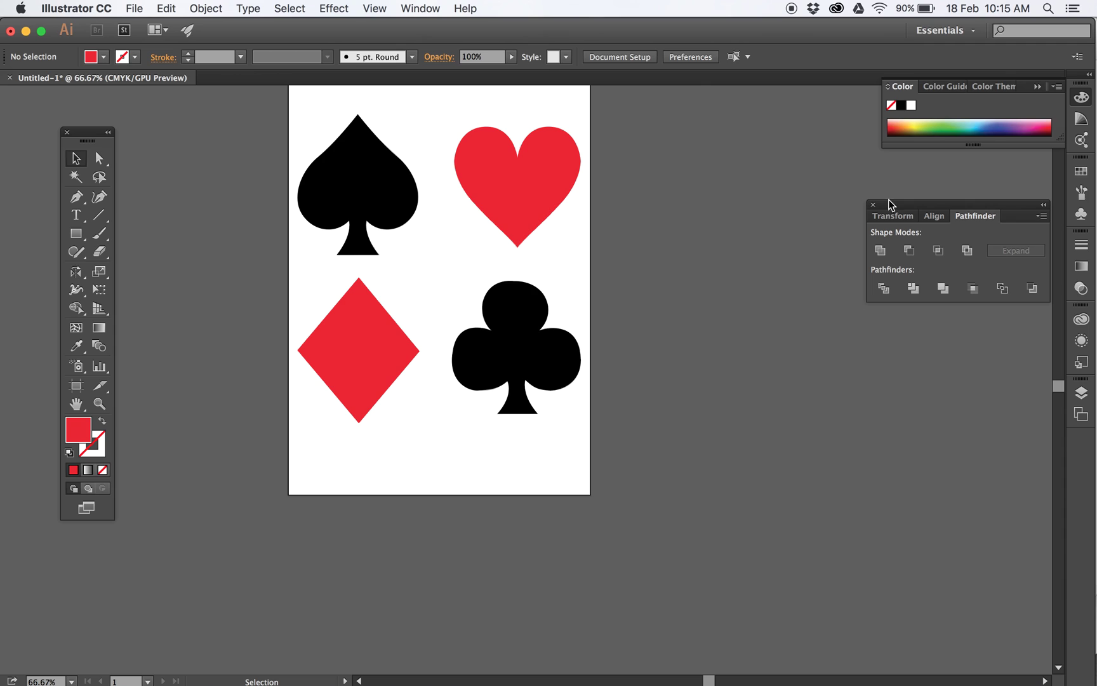
- Delete the base template layer and start Save As
left_click(1082, 393)
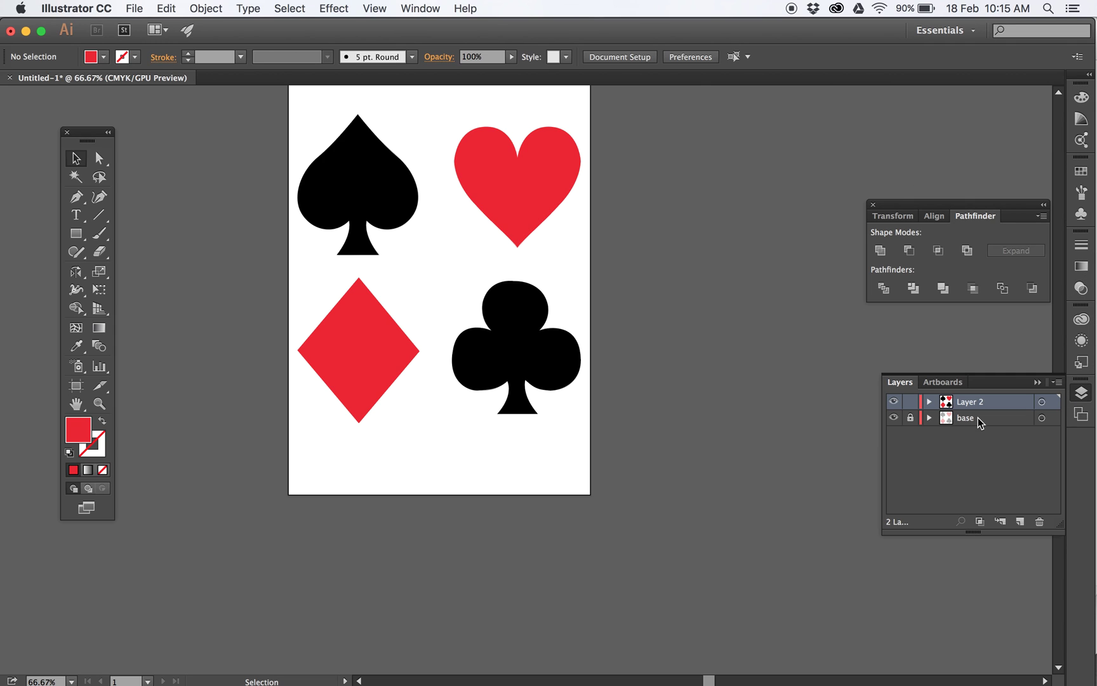
left_click_drag(978, 417, 1044, 523)
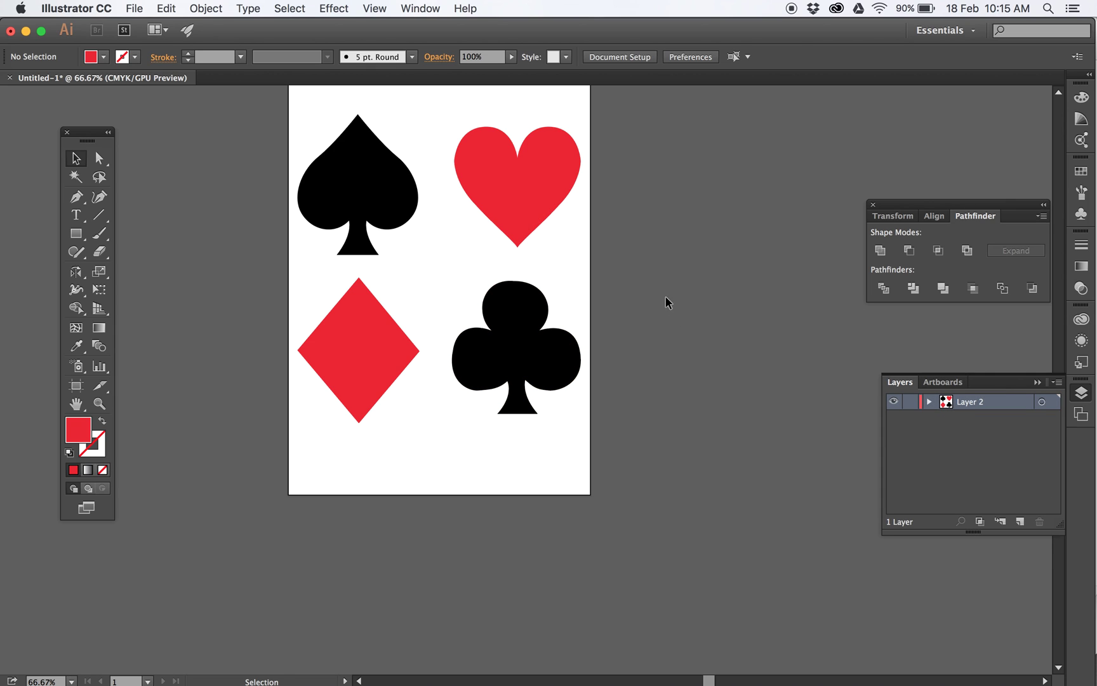
key("super+s")
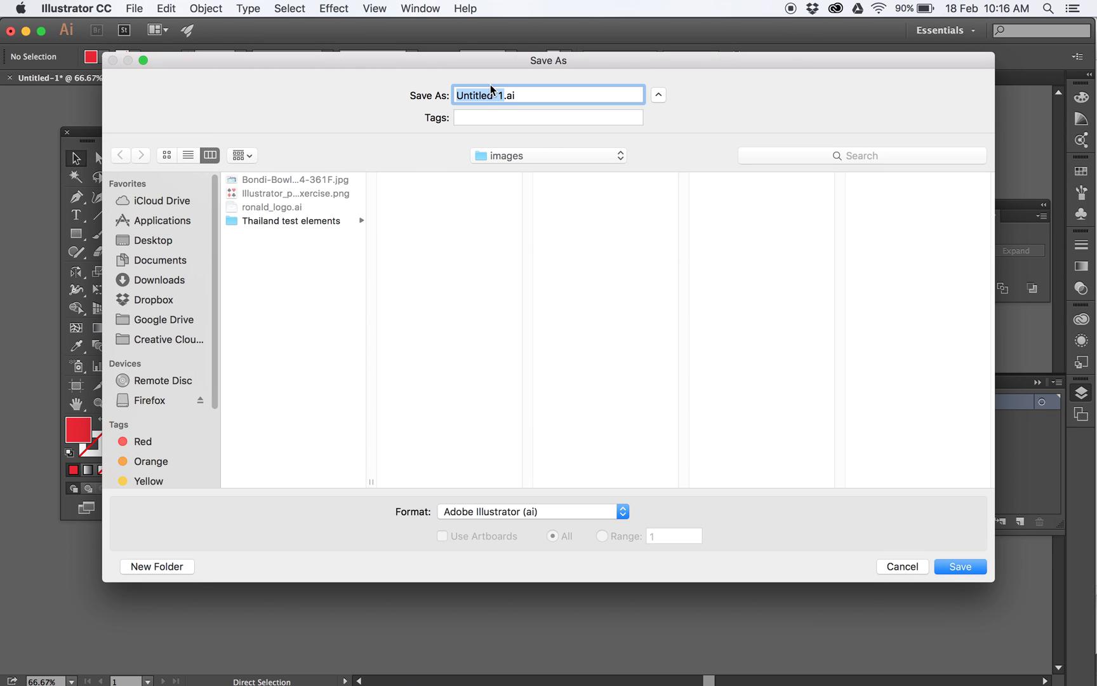
- Save the artwork as card.ai, keeping the default Illustrator CC options
type("card")
left_click(960, 567)
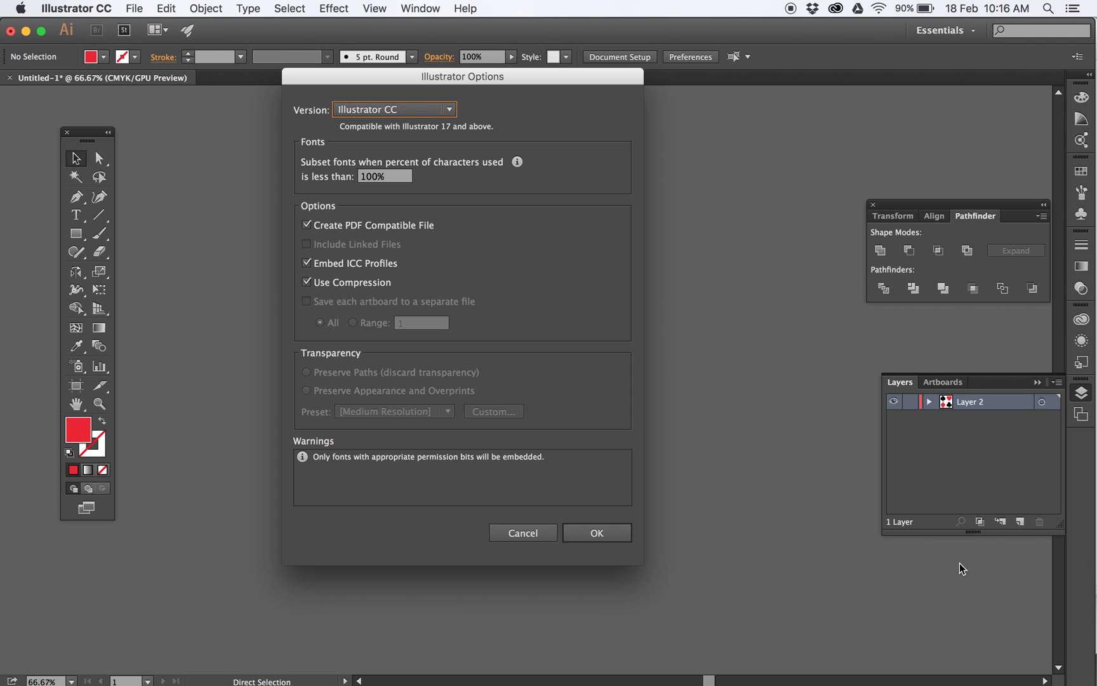
left_click(596, 532)
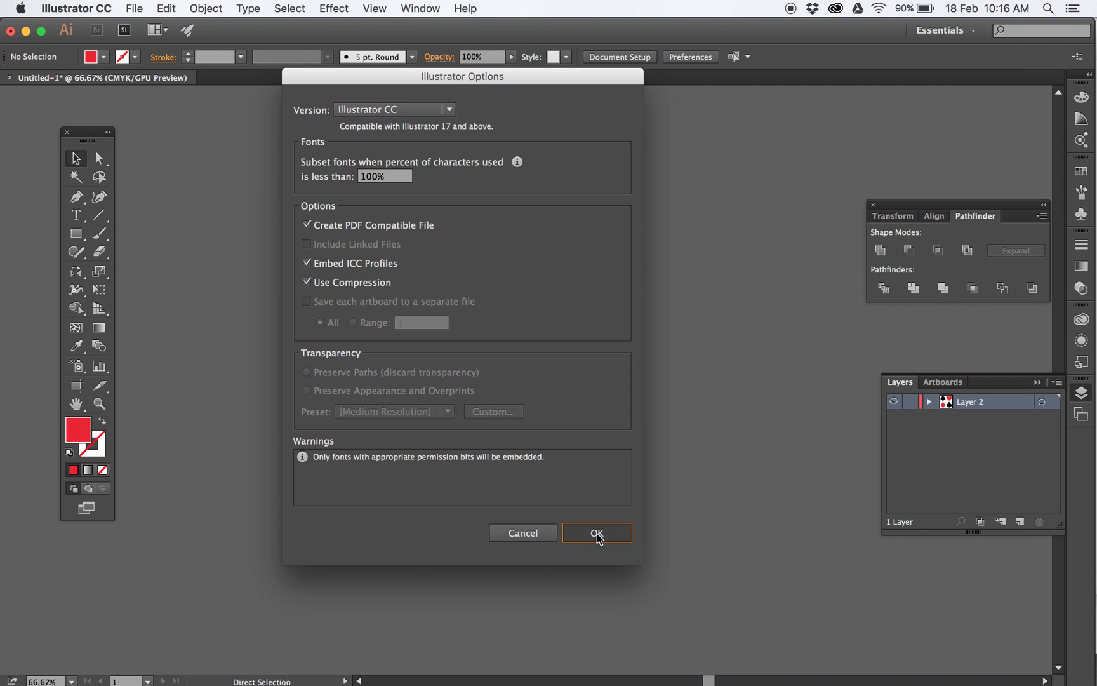